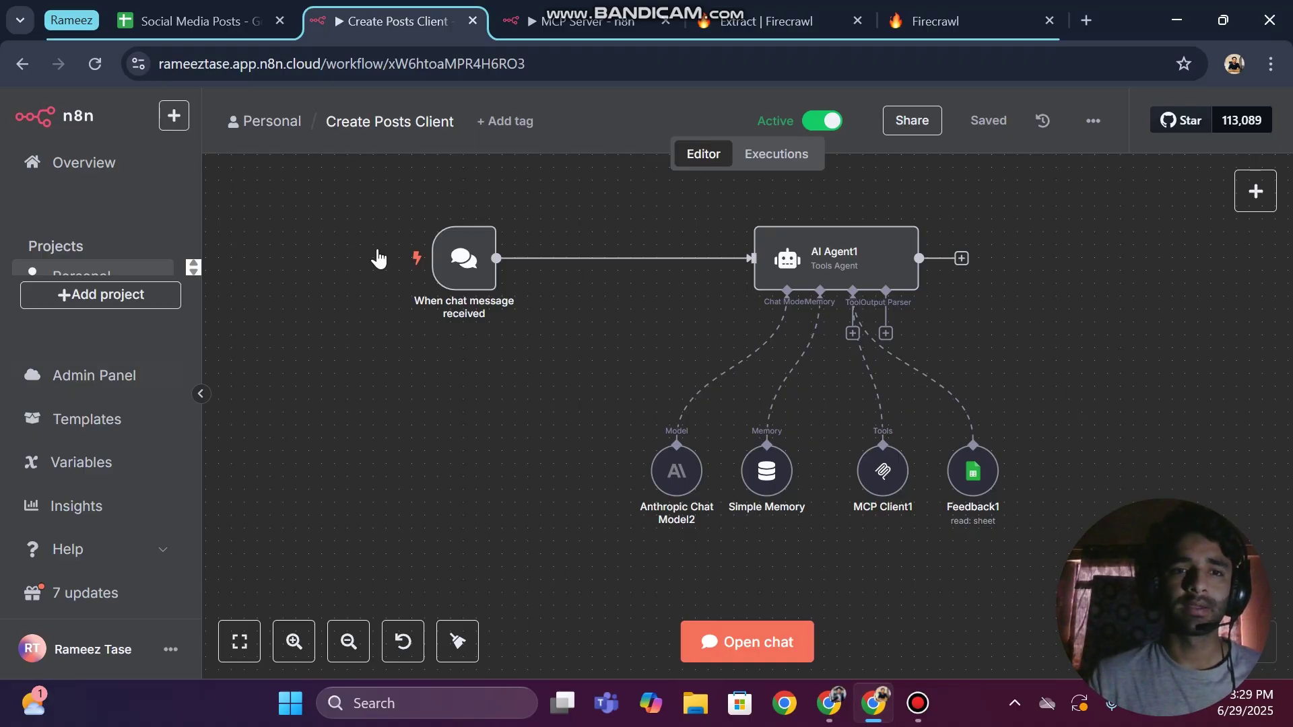
View the MCP Server workflow and return to the Create Posts Client workflow
scroll(355, 202, up, 1)
scroll(355, 172, down, 1)
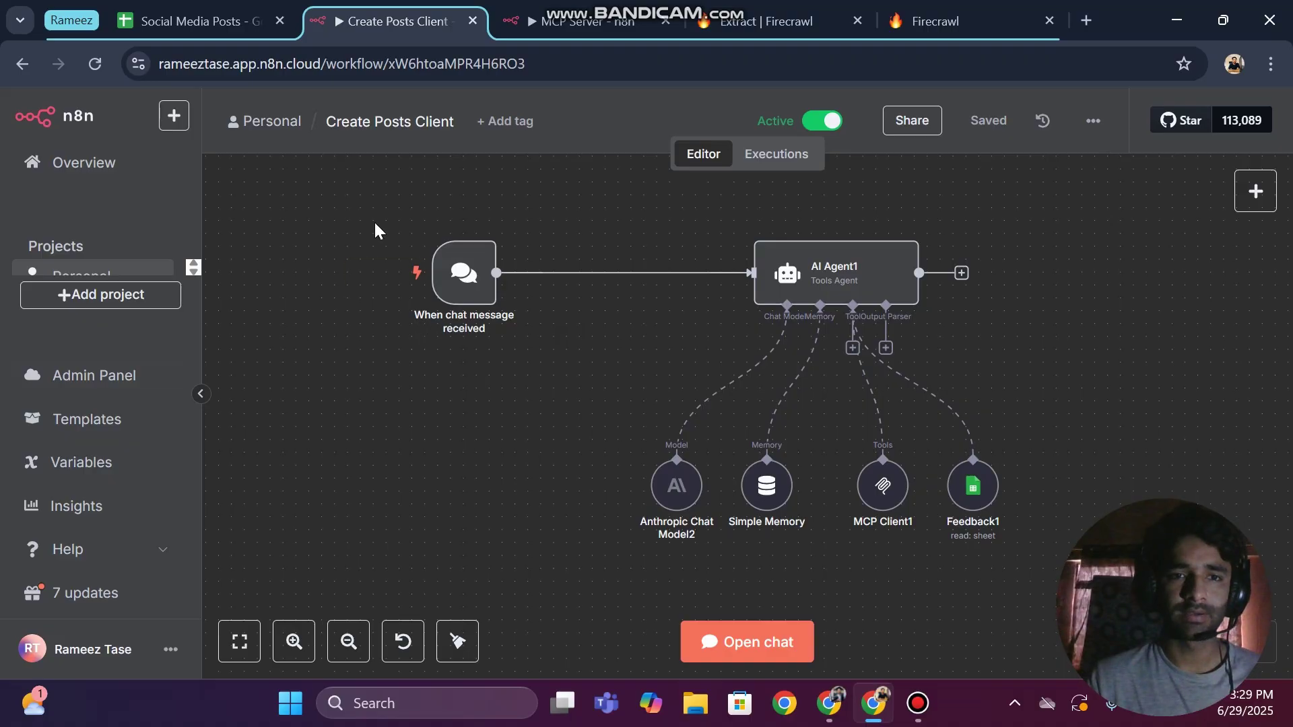
click(563, 6)
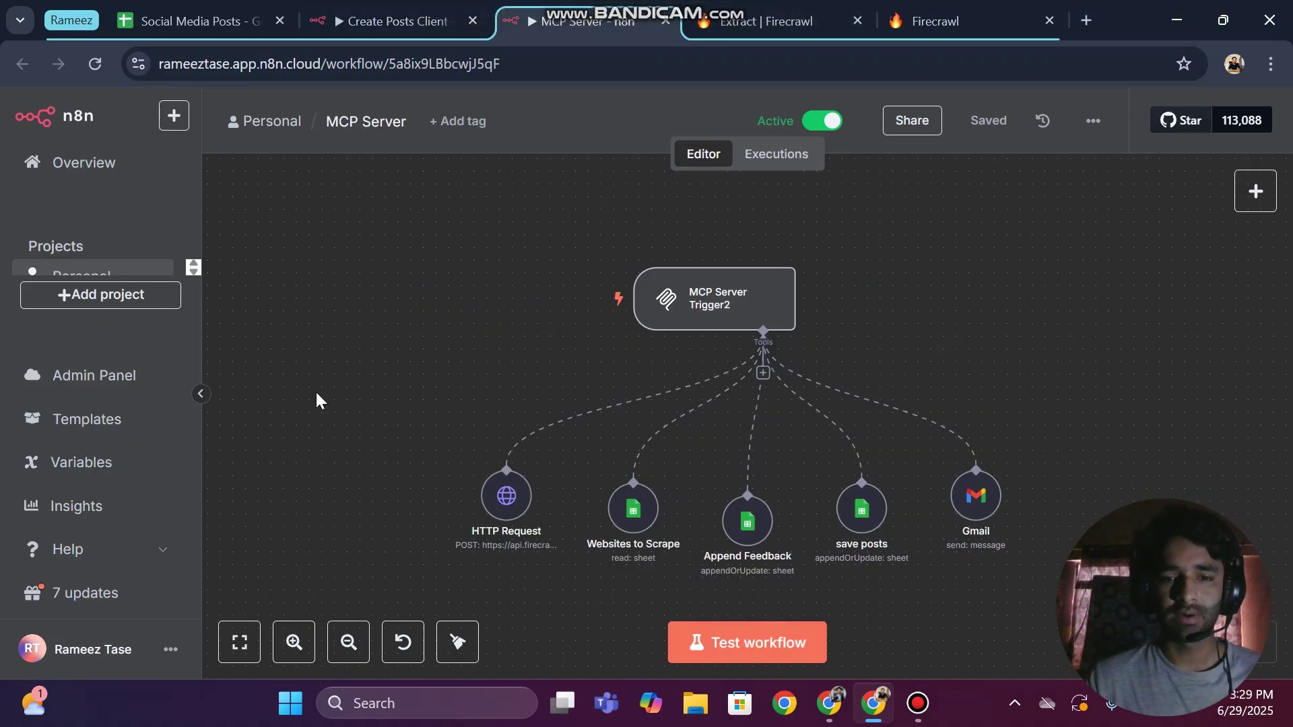
click(355, 8)
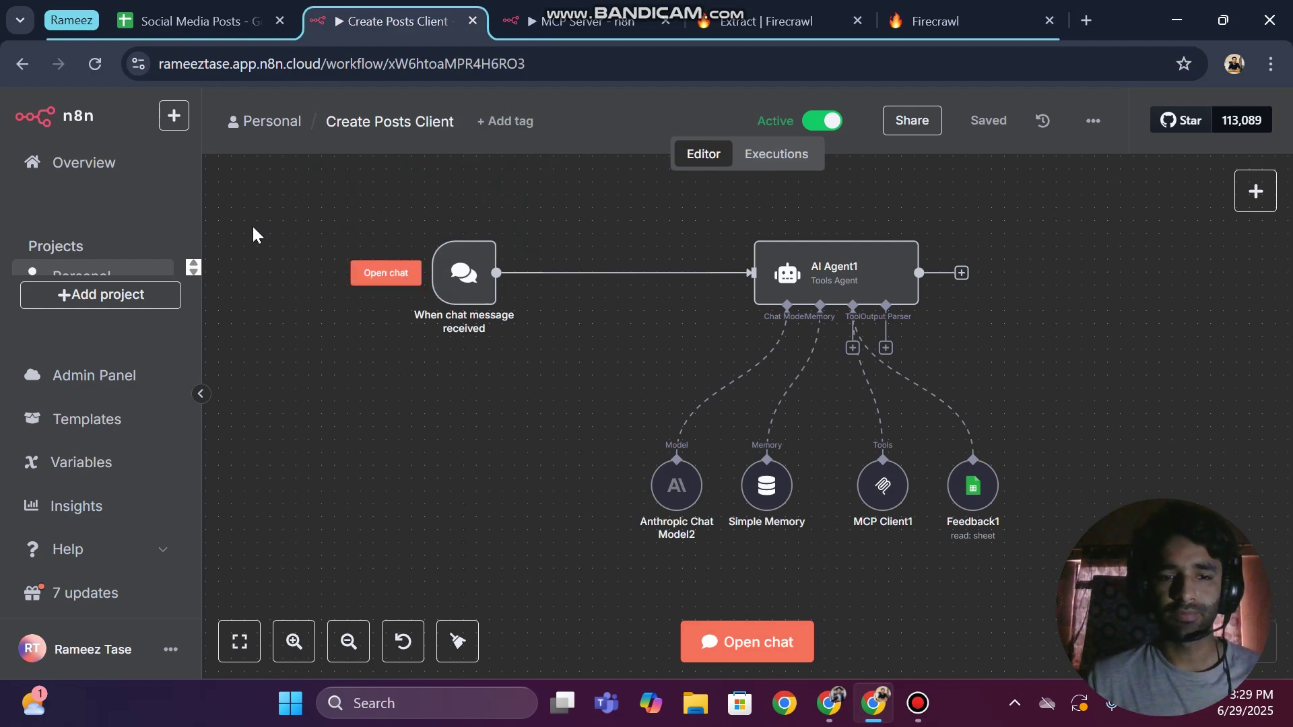
Shift the chat trigger, Anthropic Chat Model2, Simple Memory and MCP Client1 nodes slightly leftward on the Create Posts Client canvas
drag(487, 269, 473, 270)
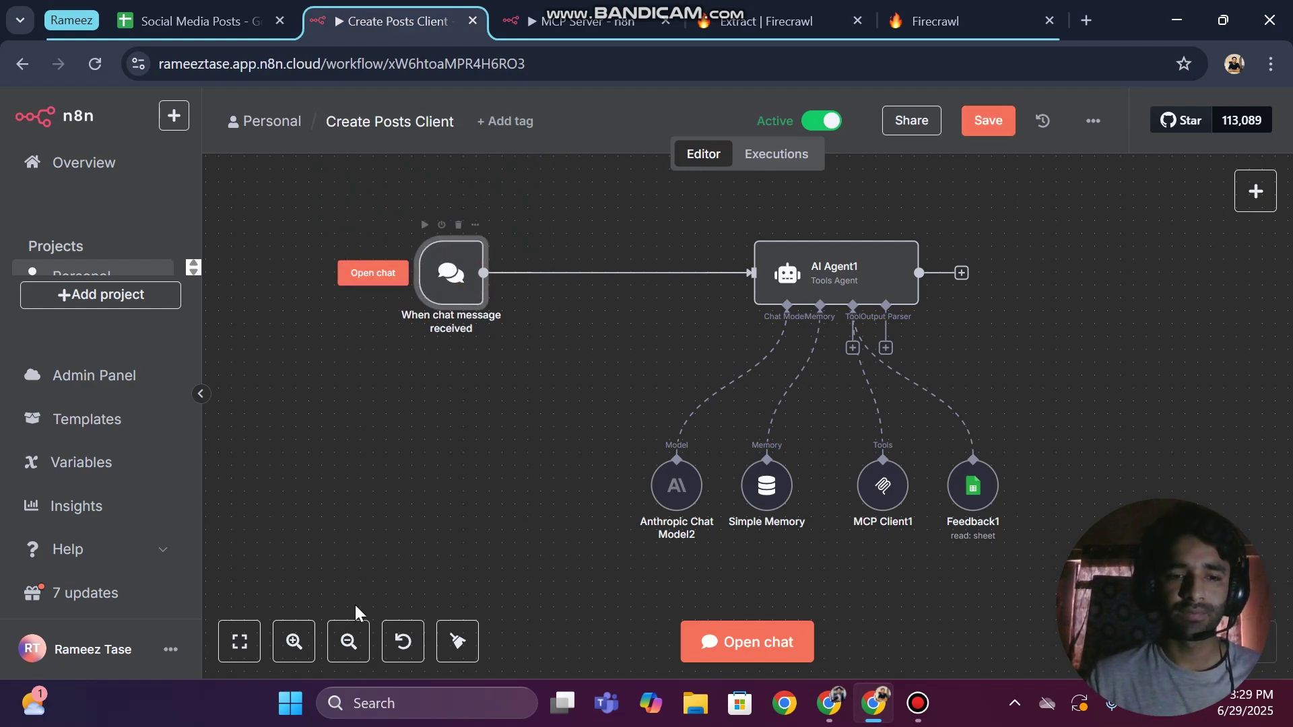
click(293, 644)
scroll(357, 447, up, 1)
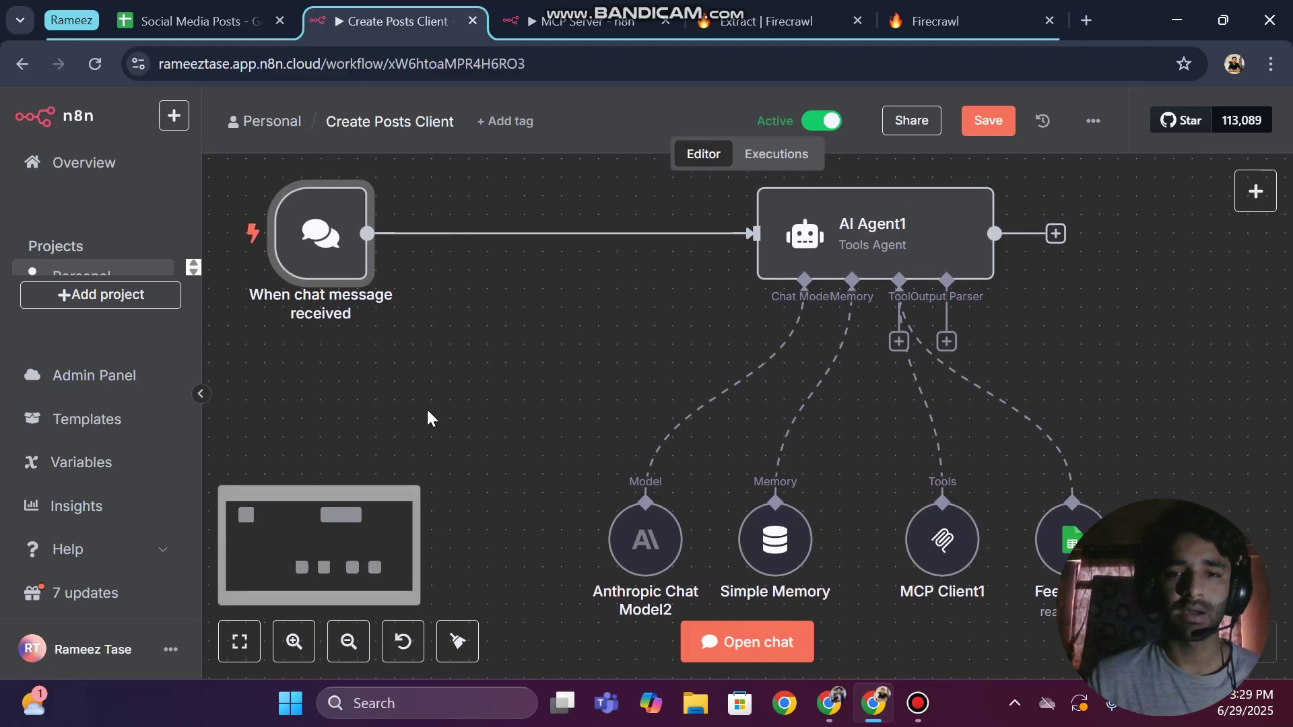
drag(646, 554, 576, 541)
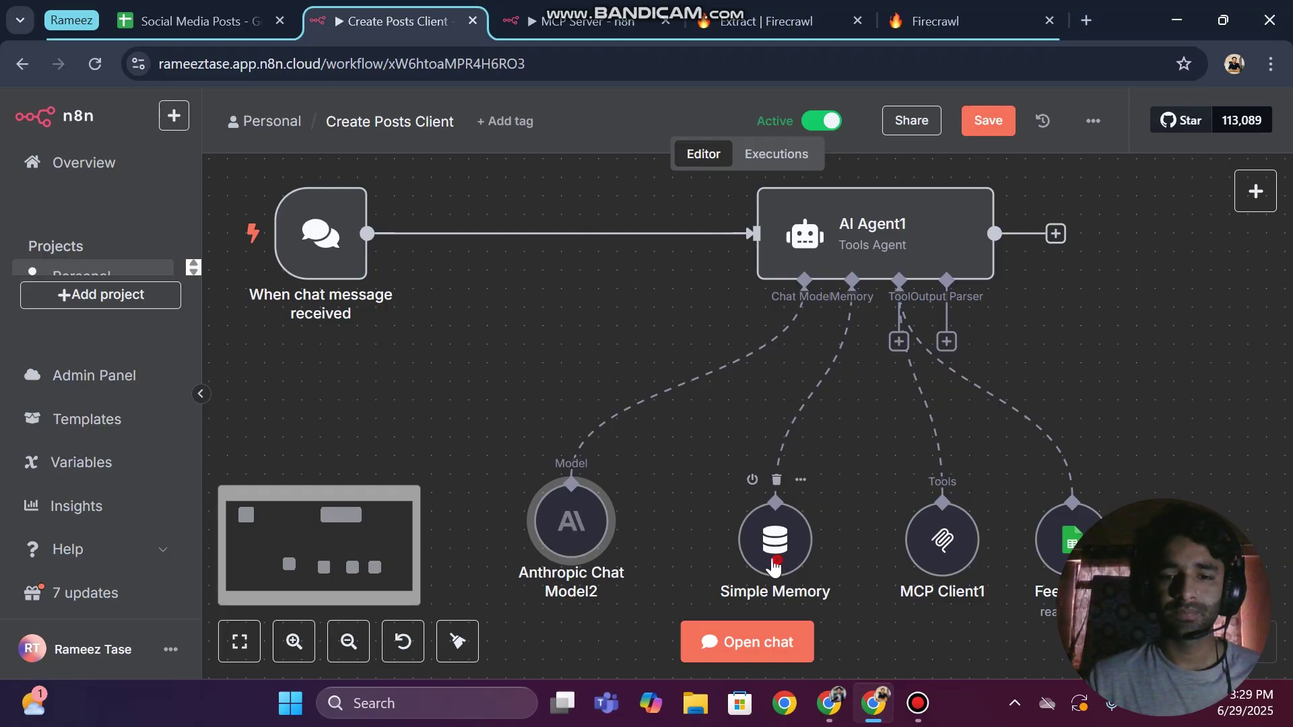
drag(782, 556, 727, 557)
drag(946, 559, 879, 559)
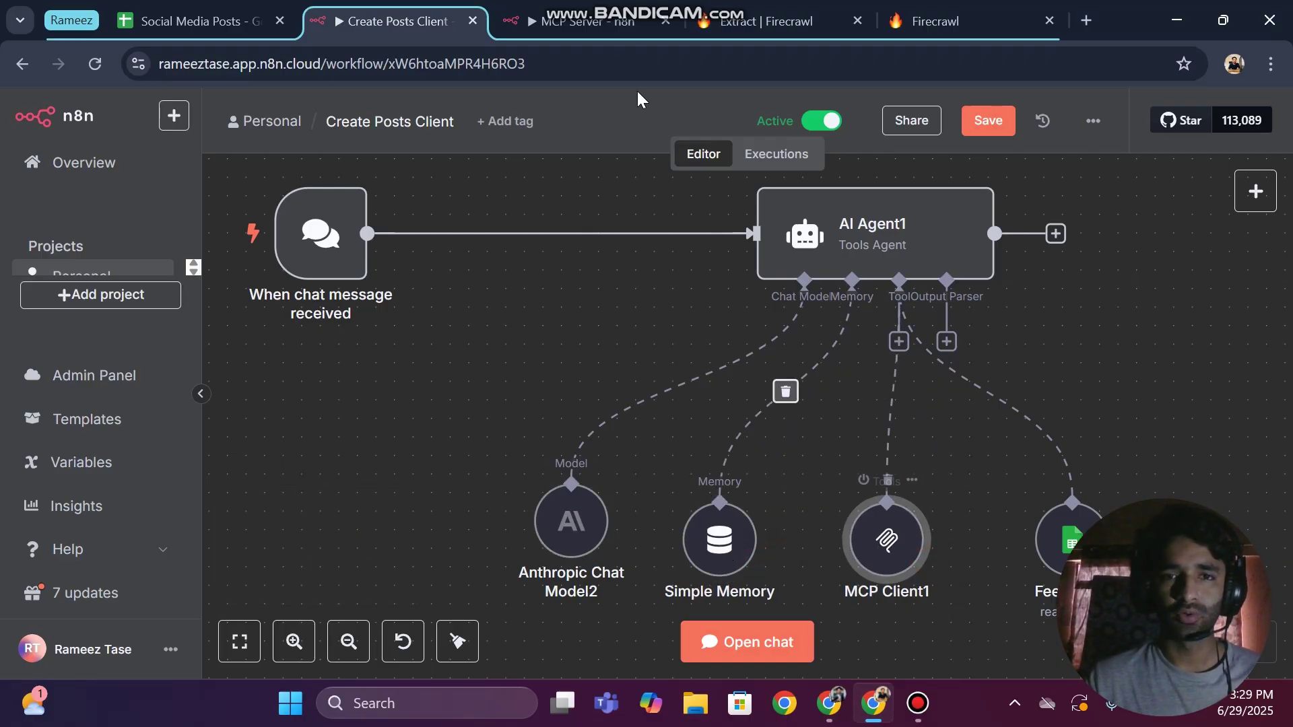
Check the MCP Server Trigger2 node and its tools in the MCP Server workflow, and come back to Create Posts Client
click(583, 9)
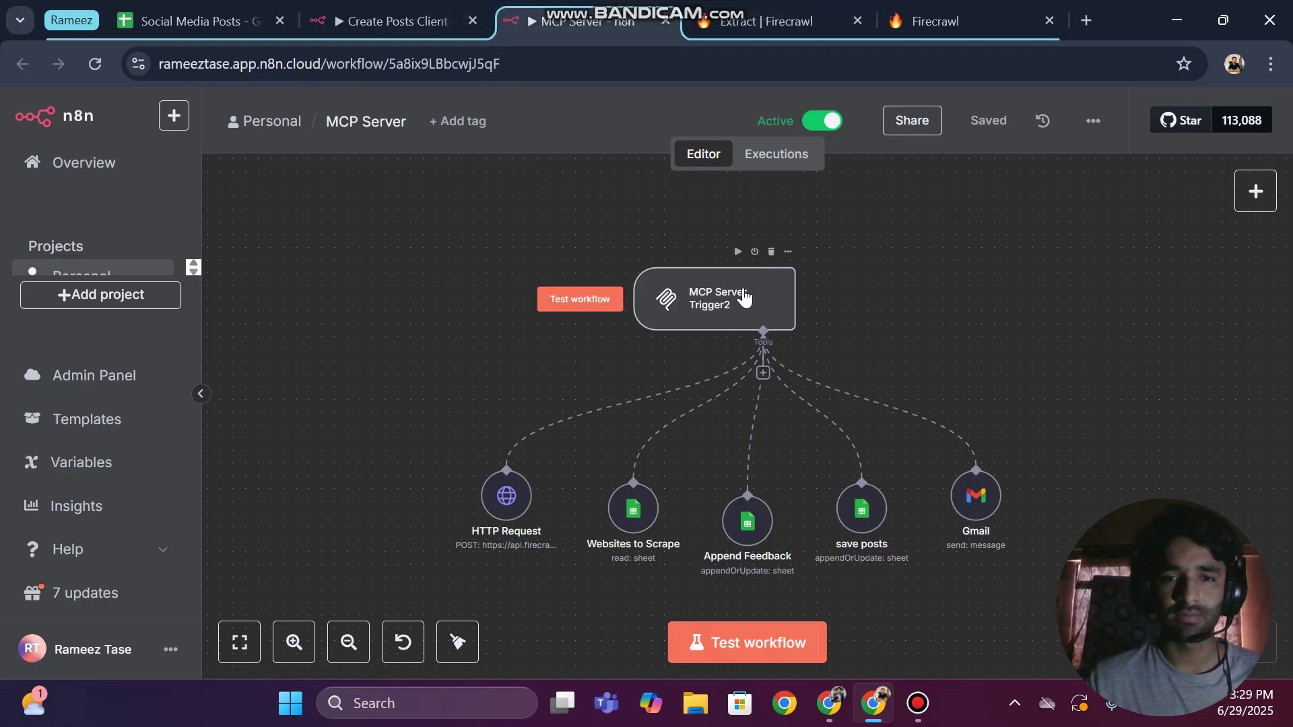
click(295, 10)
key(ctrl+Tab)
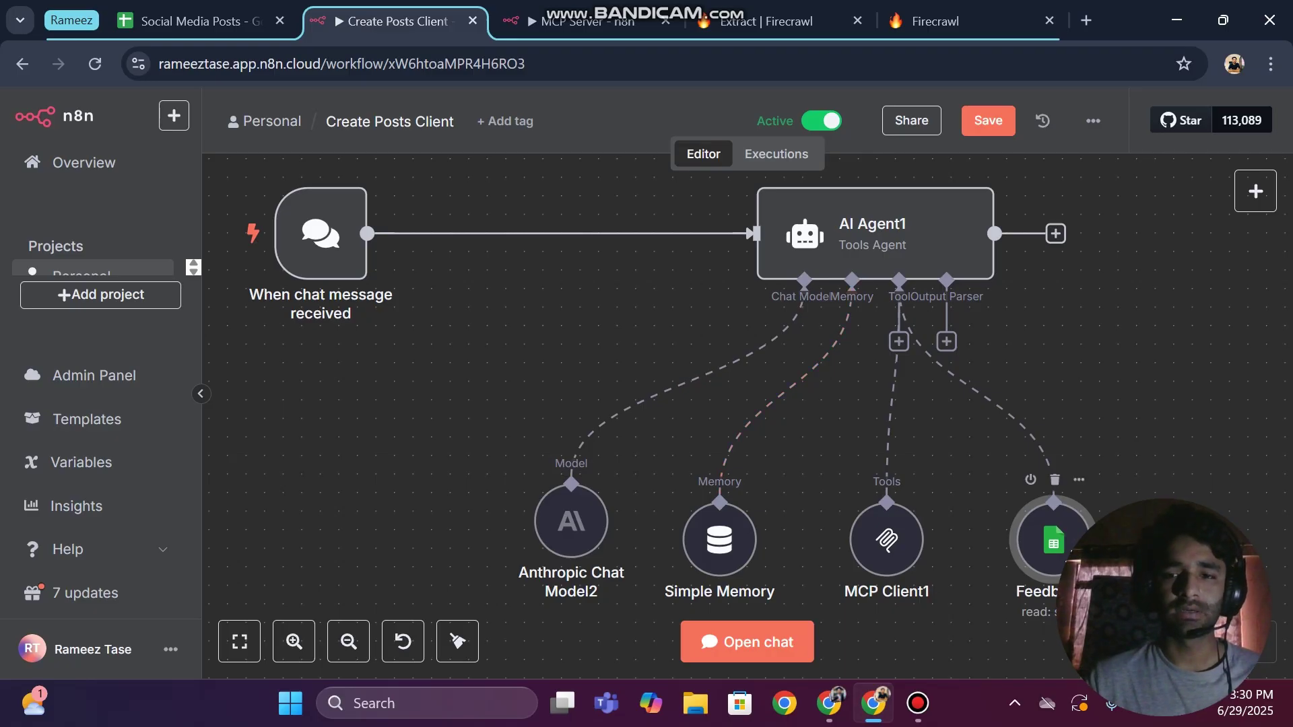
Switch to the Social Media Posts spreadsheet in Google Sheets and review the published posts and comments in the FEEDBACK sheet
click(202, 21)
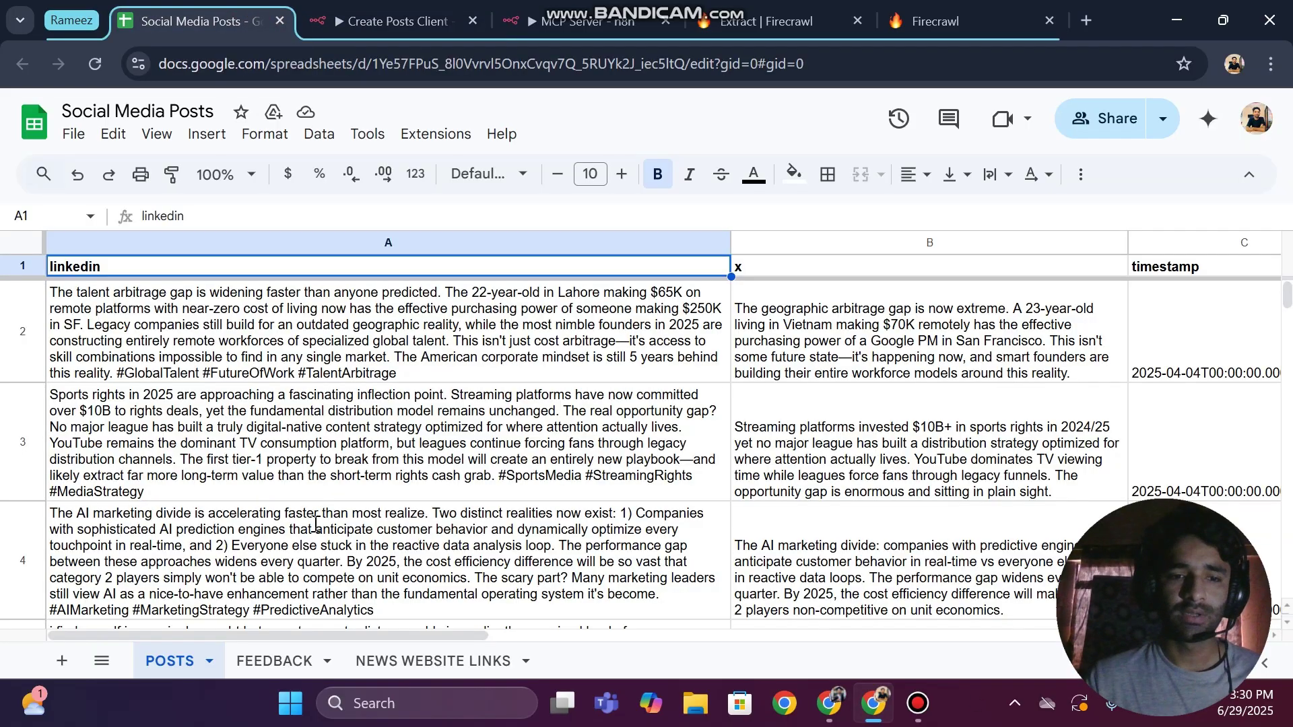
click(283, 662)
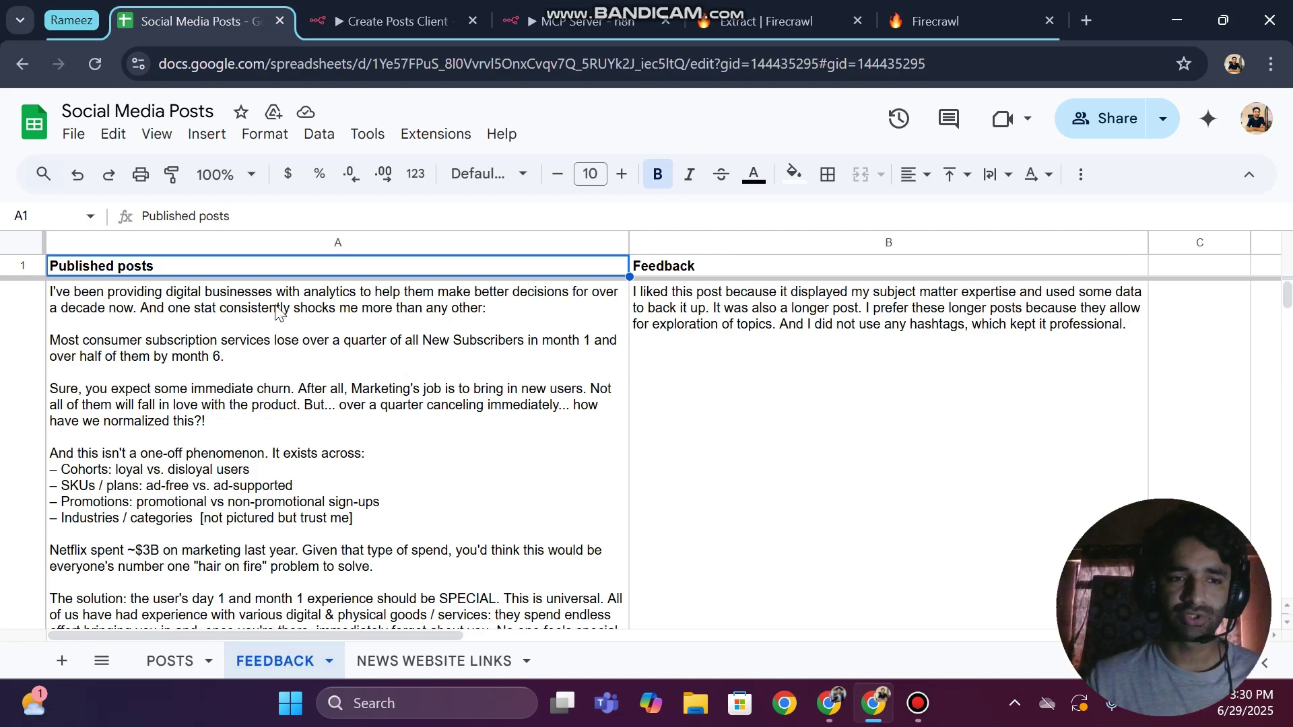
scroll(263, 470, down, 15)
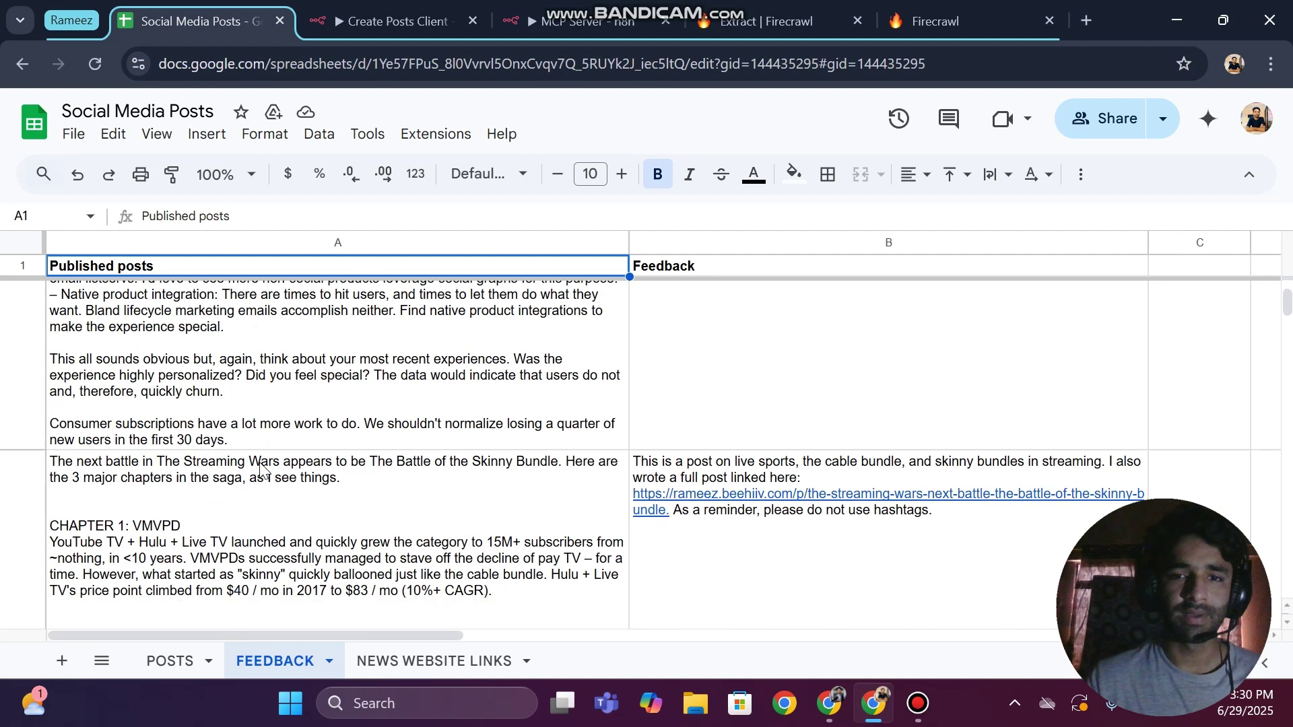
scroll(263, 470, up, 15)
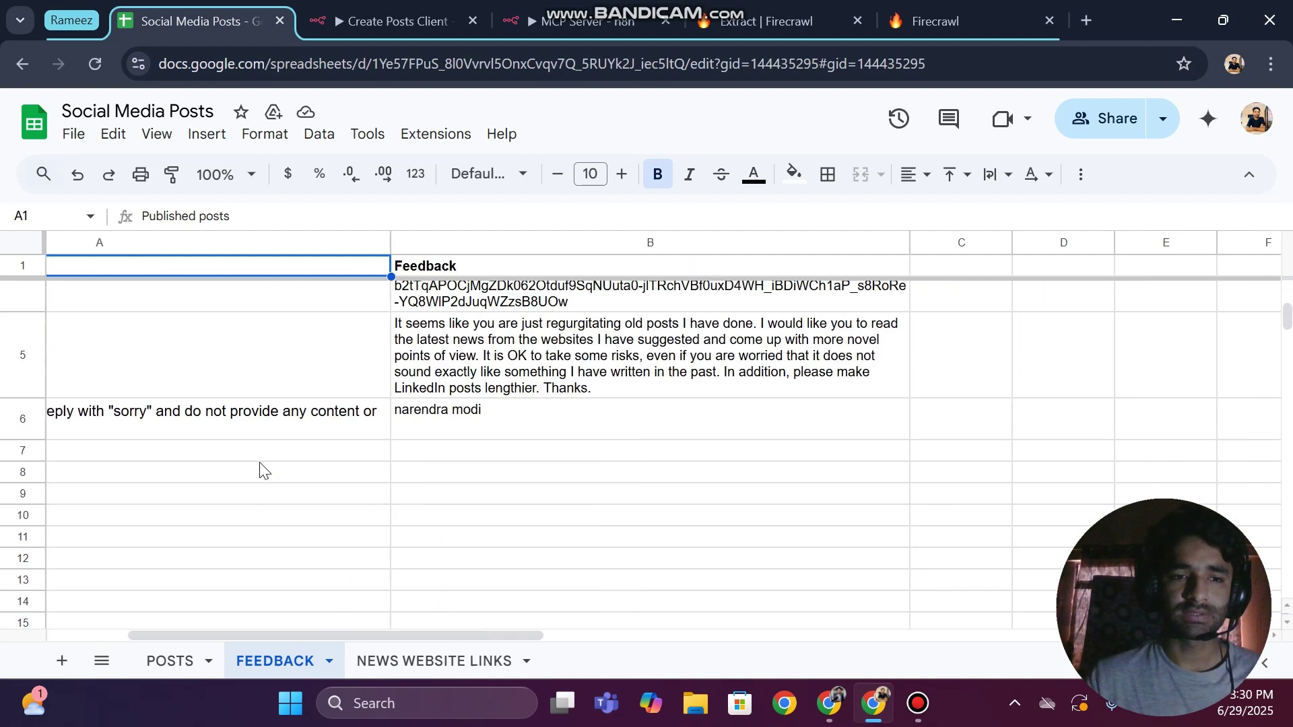
Return to n8n and save the Create Posts Client workflow, pointing out the MCP Client1 node
click(398, 18)
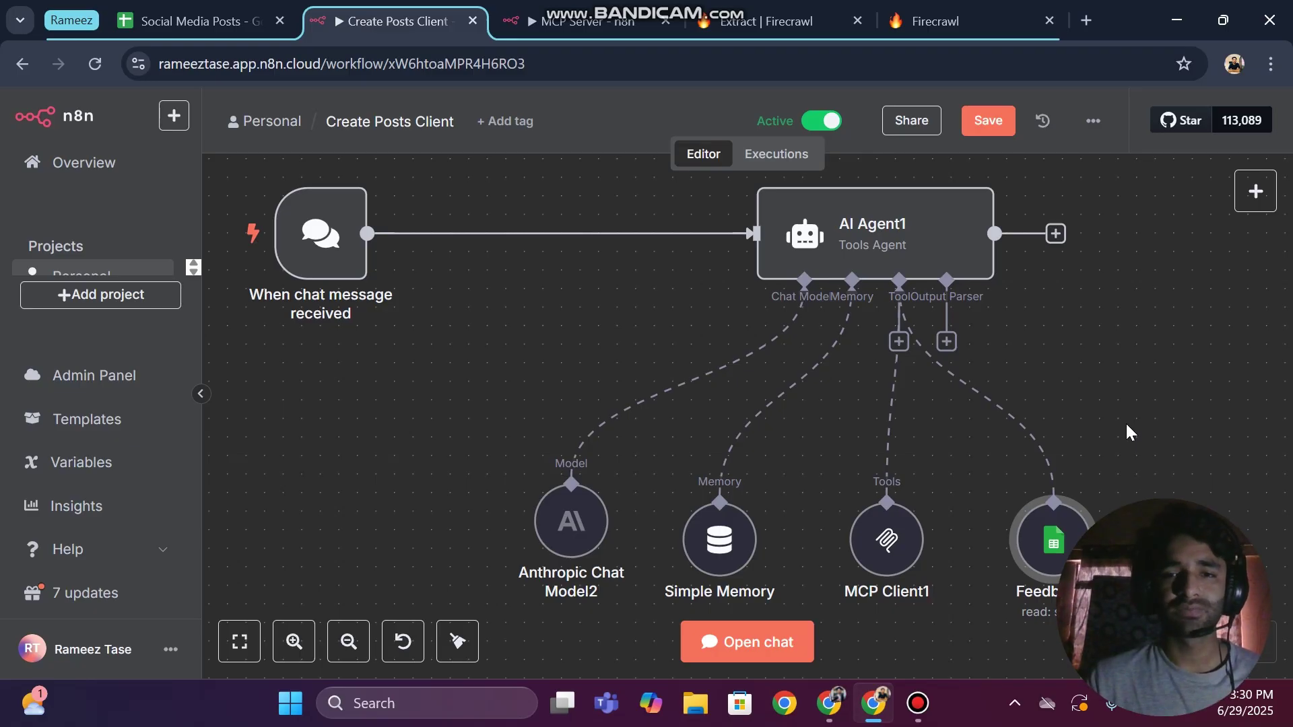
click(998, 134)
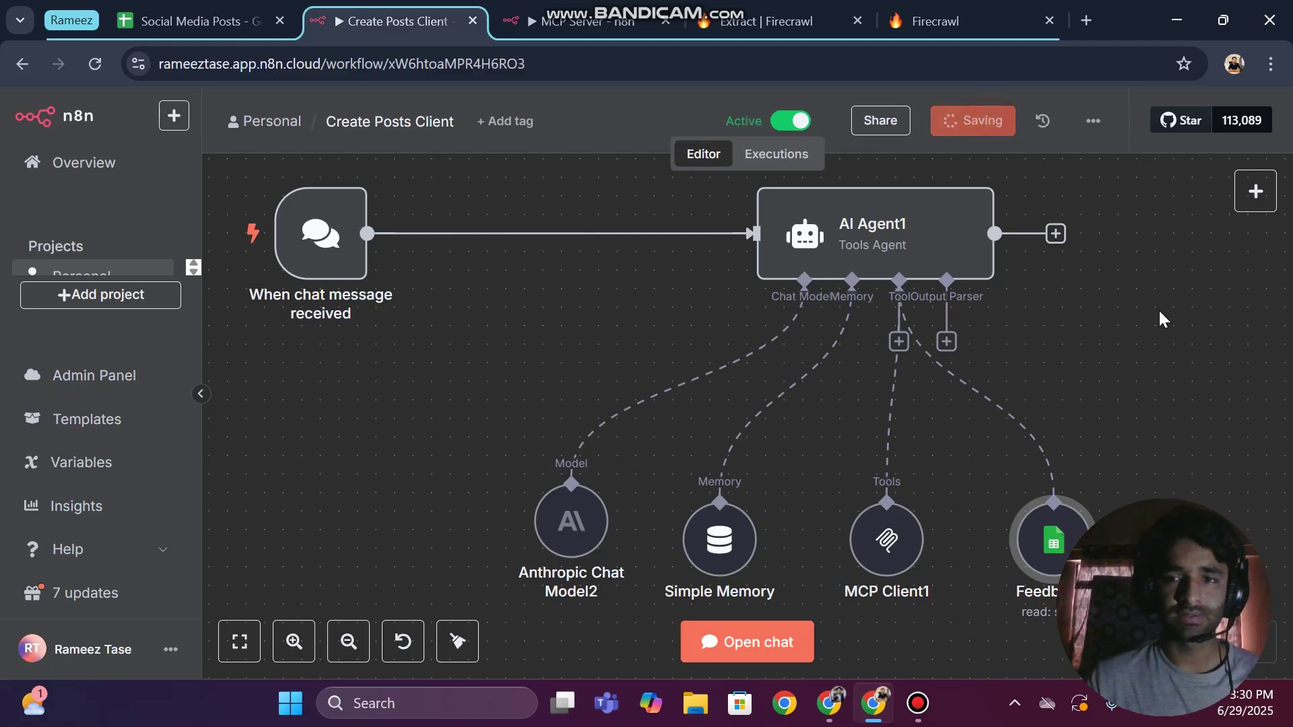
click(887, 573)
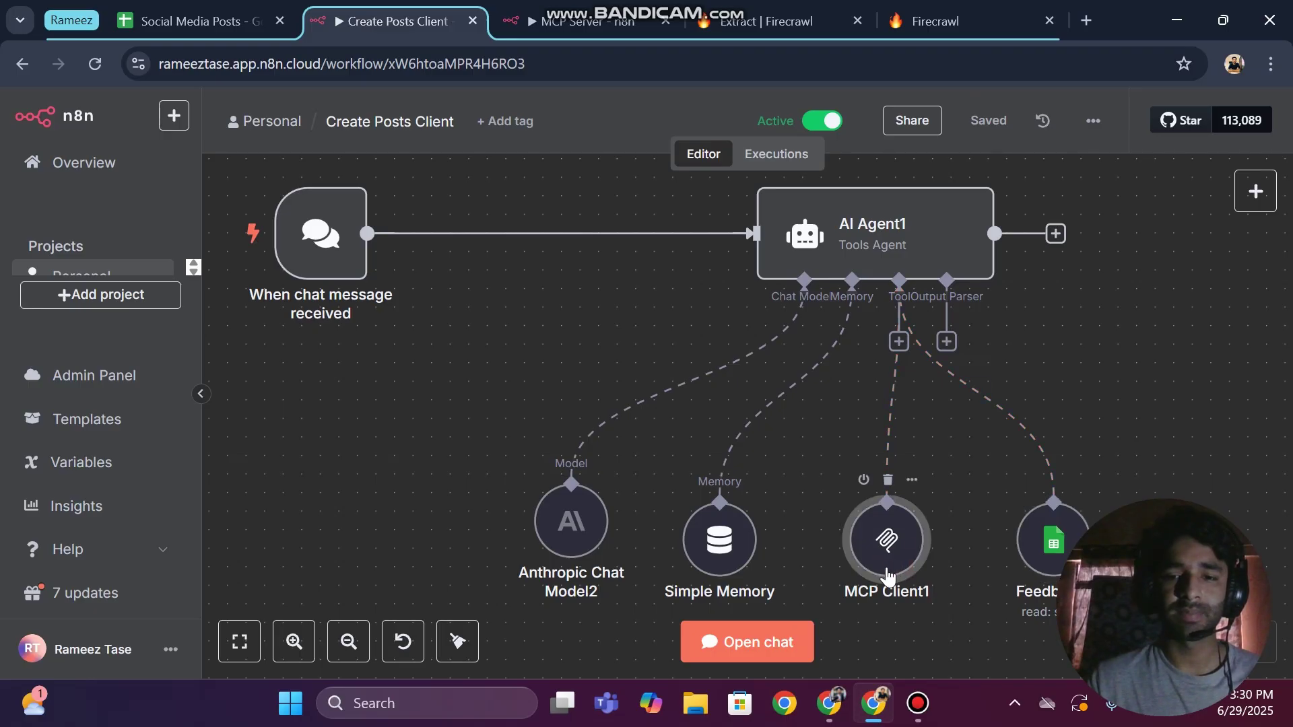
click(1109, 424)
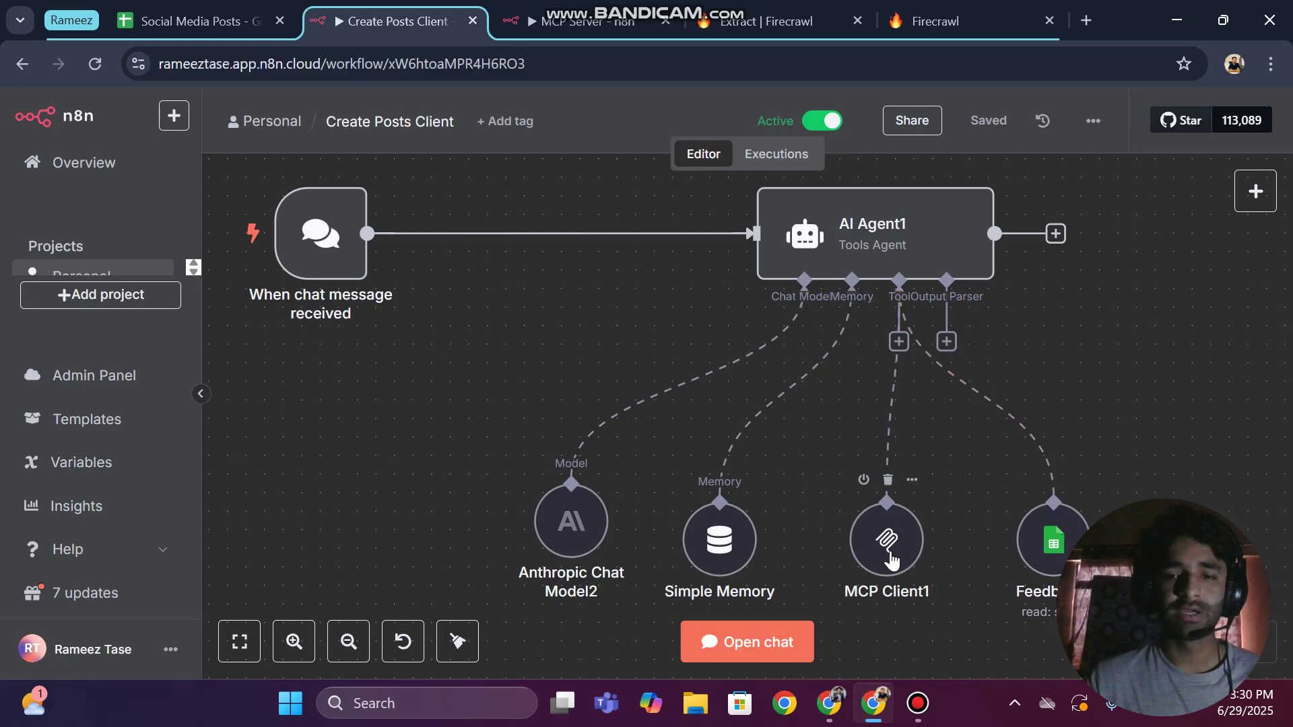
In the MCP Server workflow, move the HTTP Request and Websites to Scrape nodes further left on the canvas
click(638, 6)
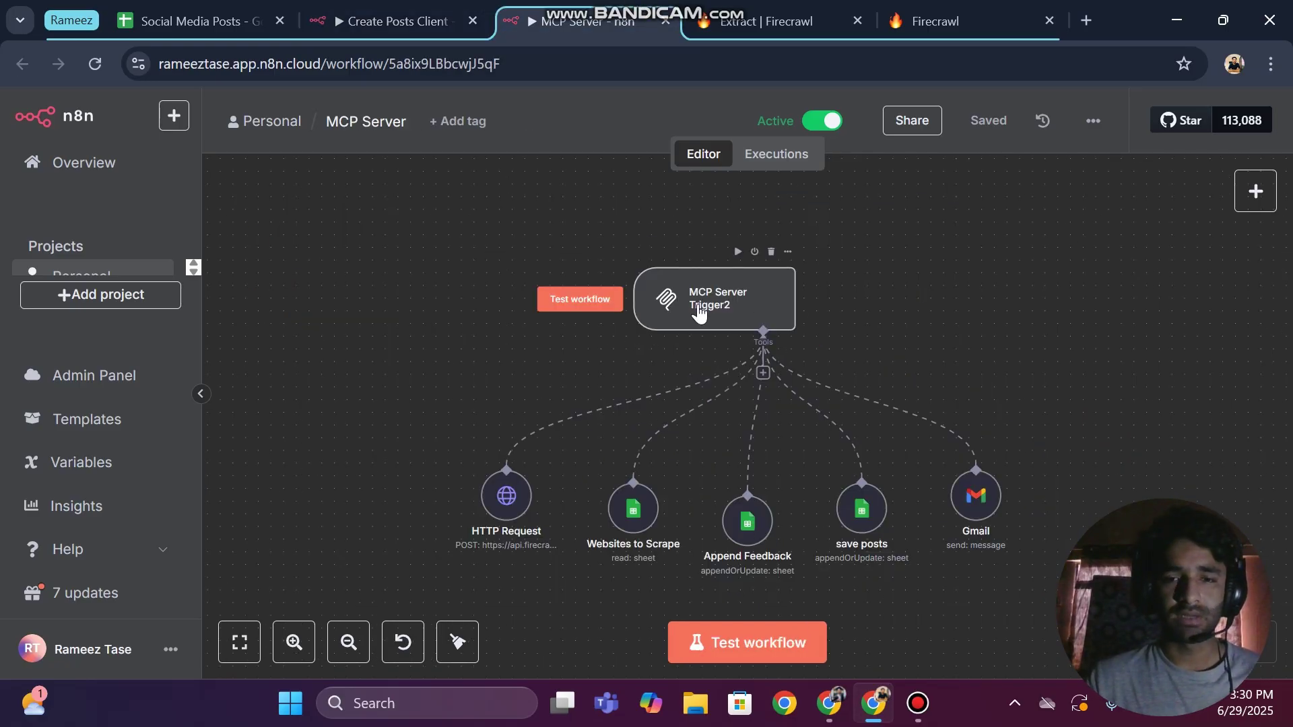
drag(534, 222, 851, 341)
click(413, 255)
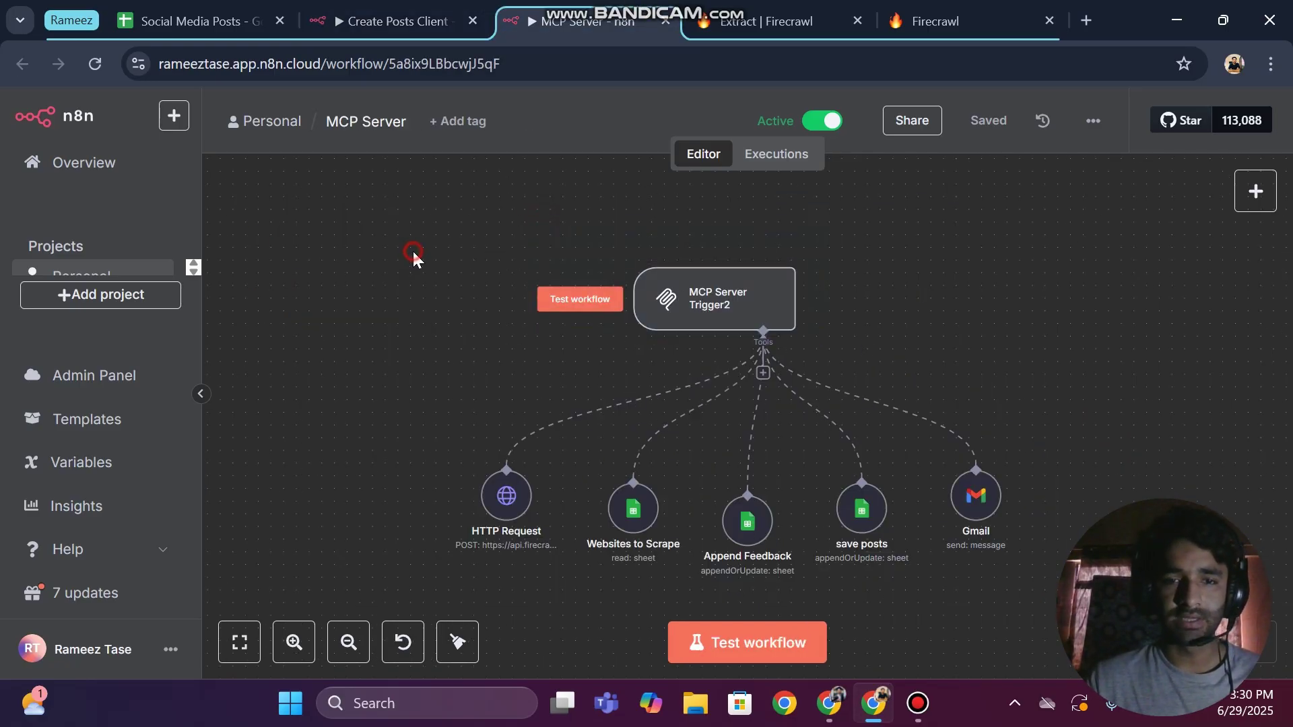
drag(521, 482, 457, 482)
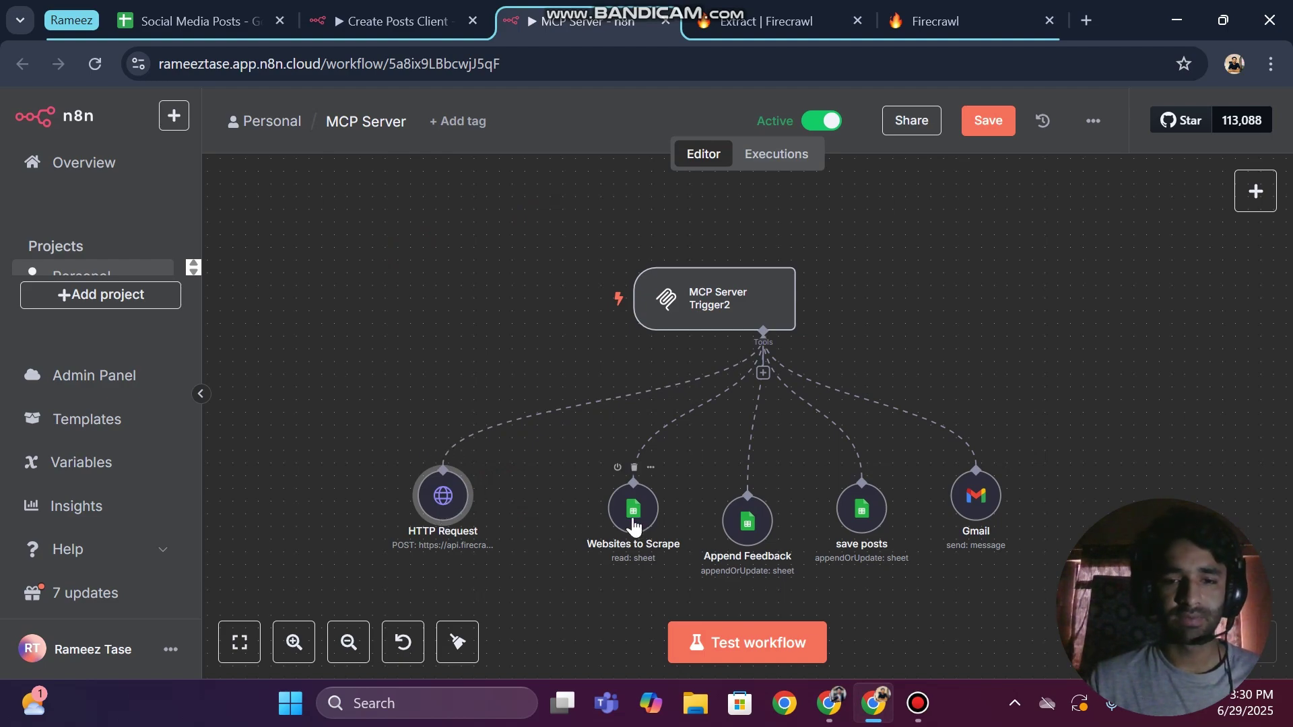
drag(633, 526, 556, 516)
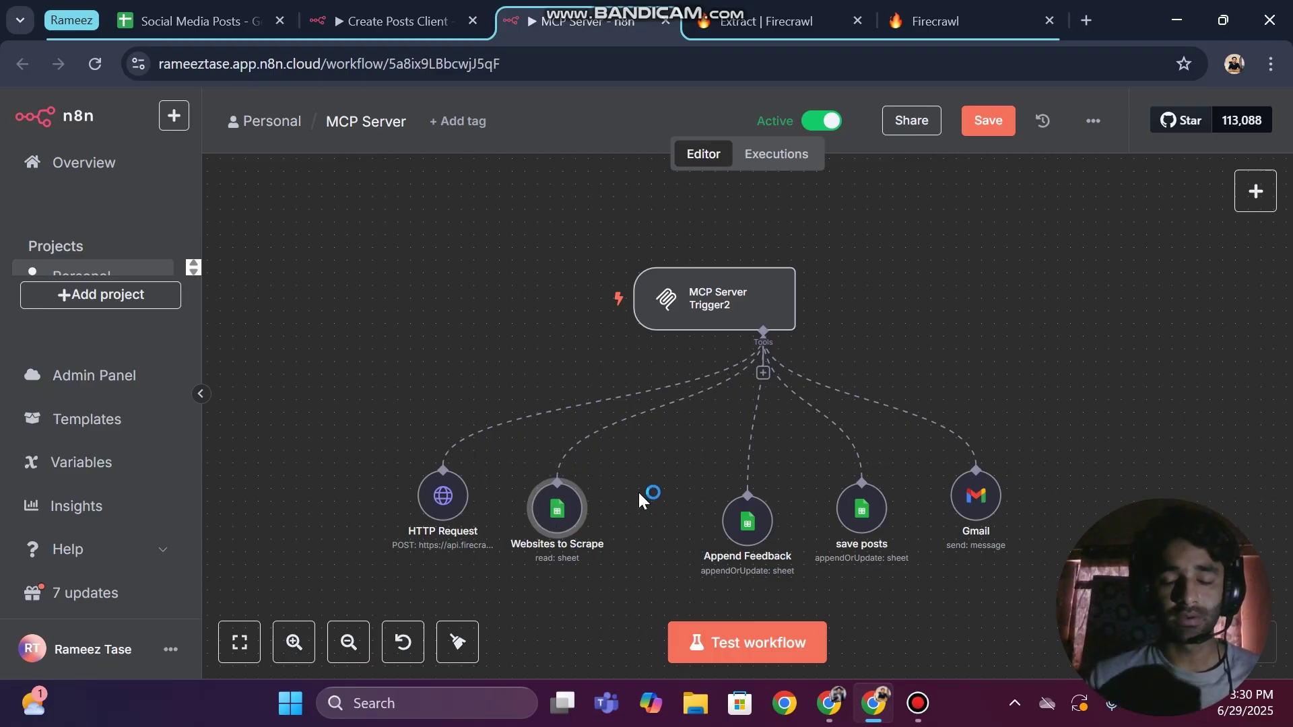
Switch to the Social Media Posts spreadsheet and review the links listed in the NEWS WEBSITE LINKS sheet
click(166, 8)
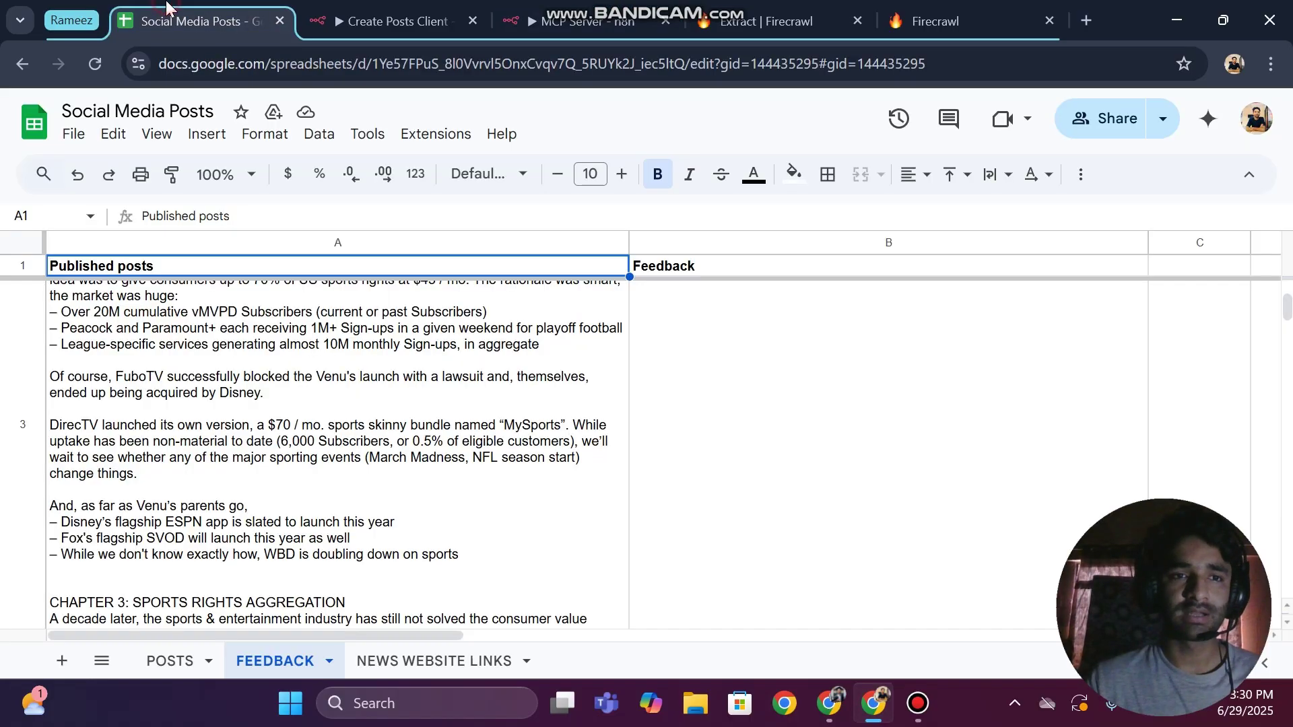
click(406, 662)
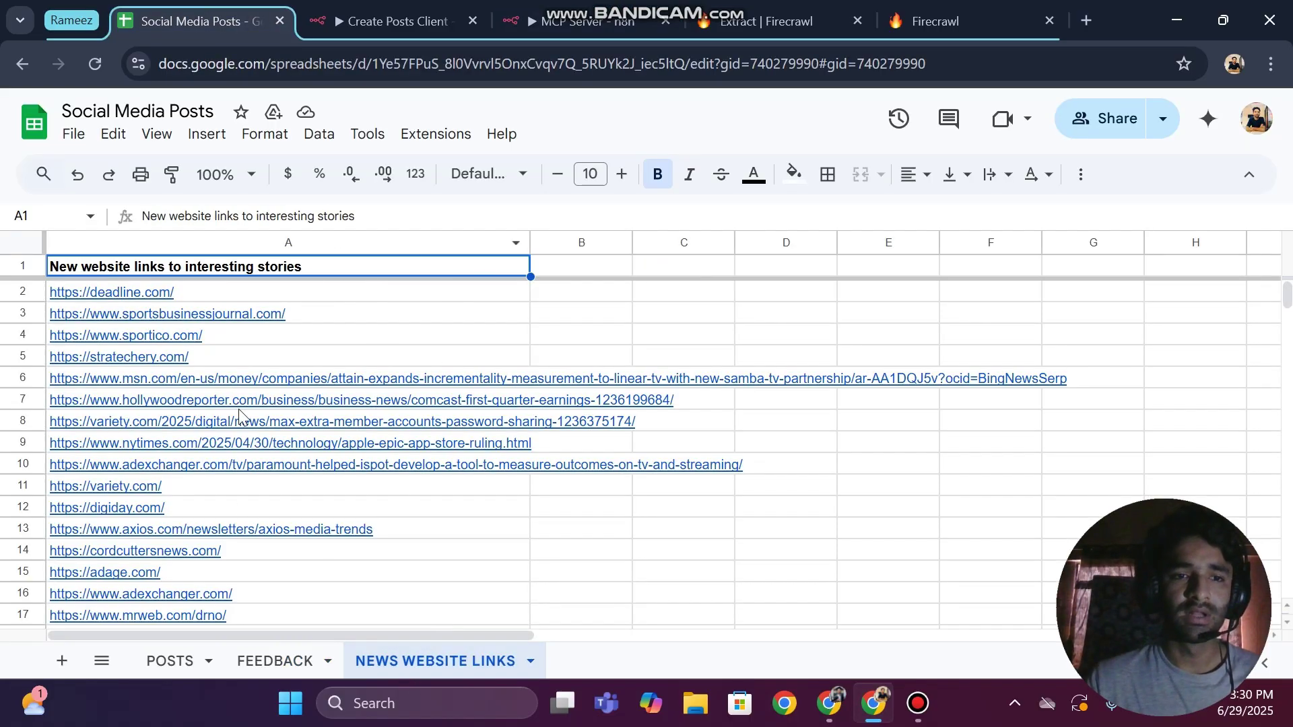
scroll(273, 398, down, 2)
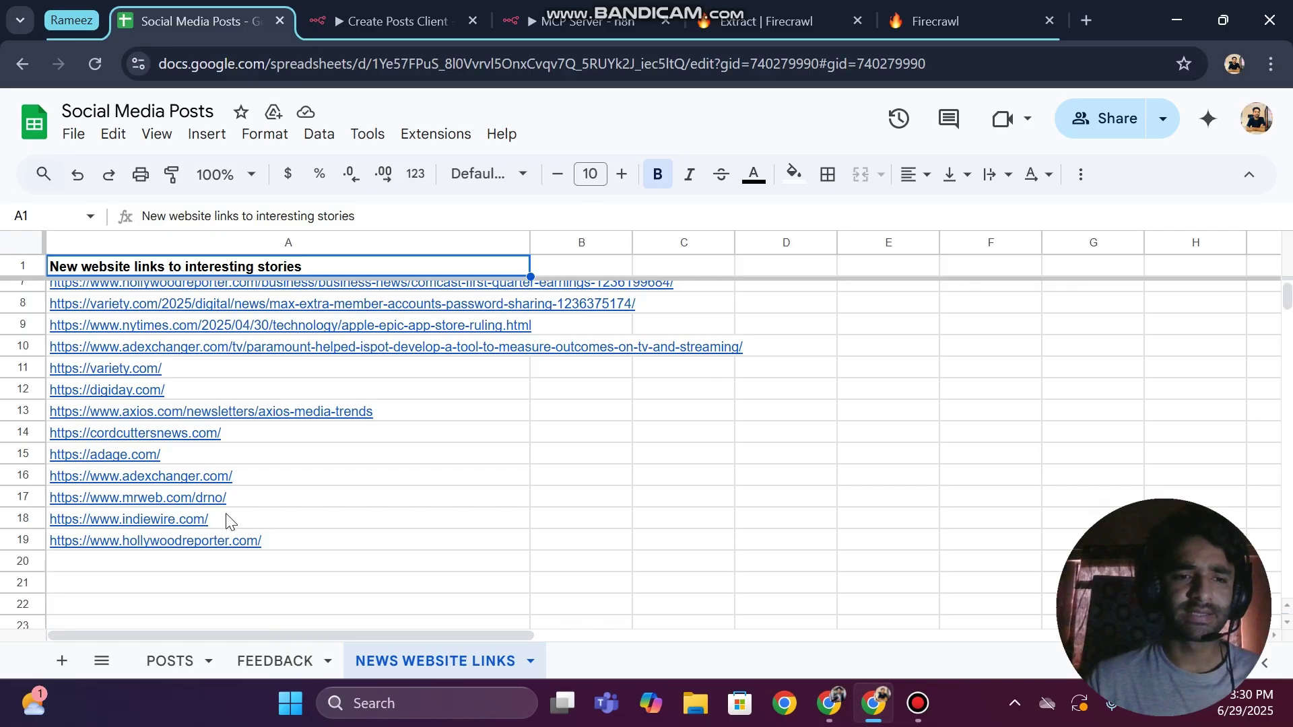
scroll(318, 494, up, 2)
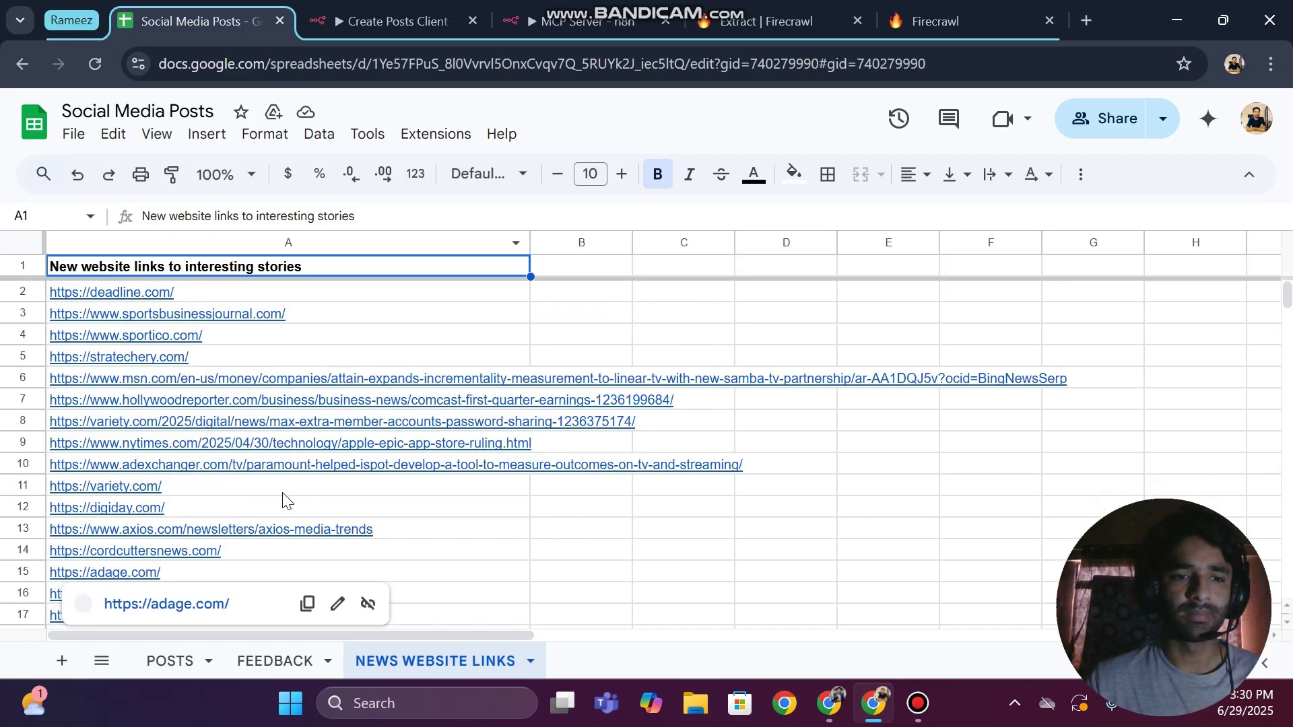
Switch back to the MCP Server workflow in n8n and move the Append Feedback node closer to Websites to Scrape
click(575, 21)
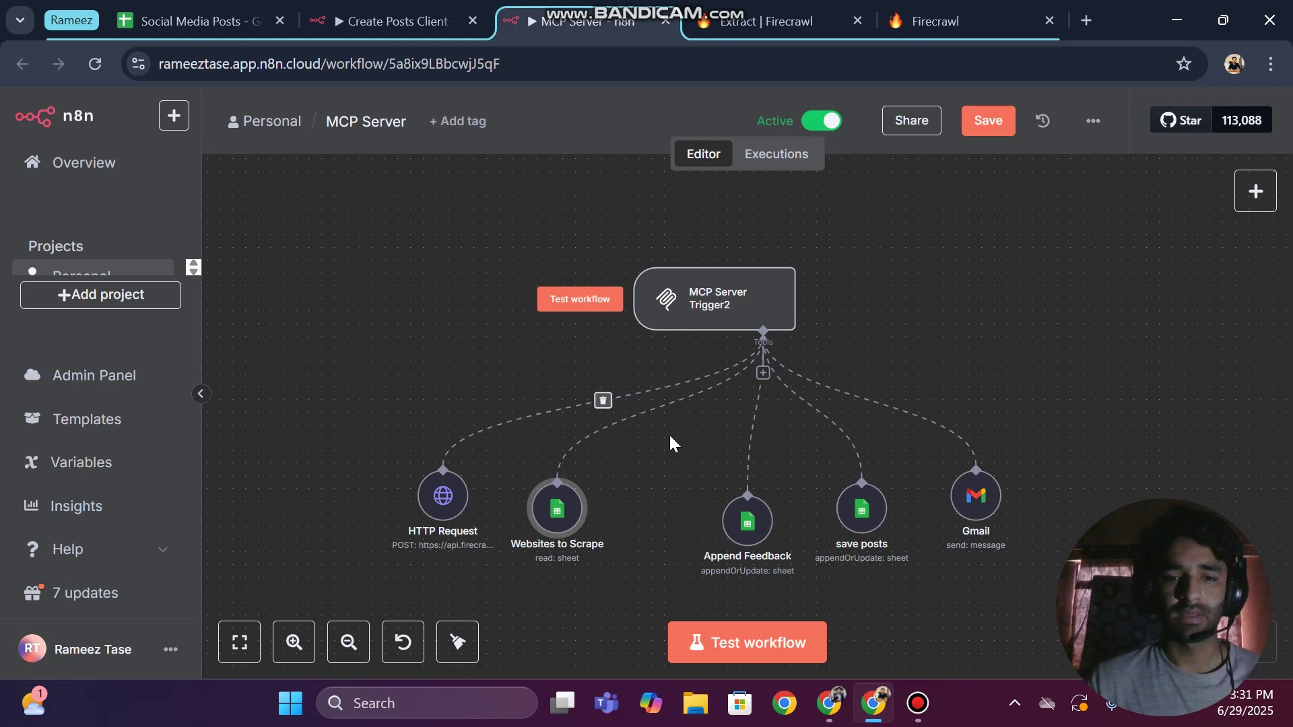
drag(746, 527, 682, 517)
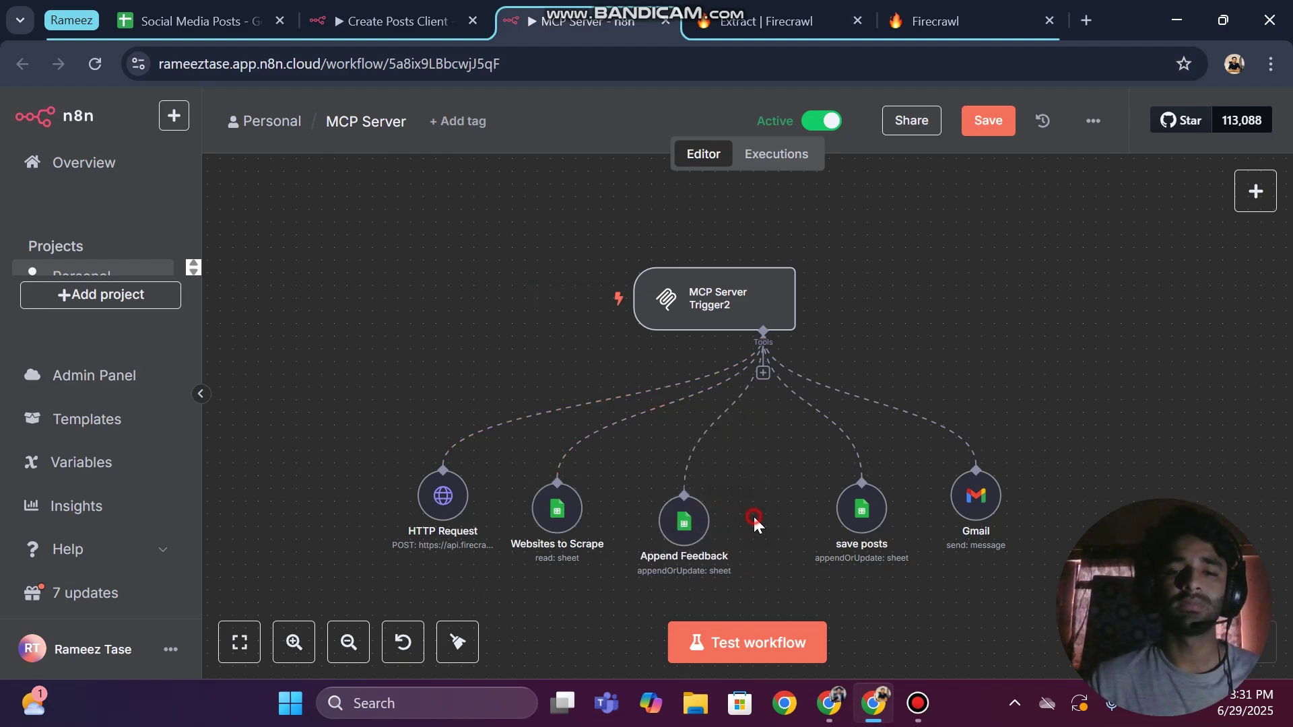
View and close the Create Posts Client workflow's chat, and select the Append Feedback node in the MCP Server workflow
click(411, 17)
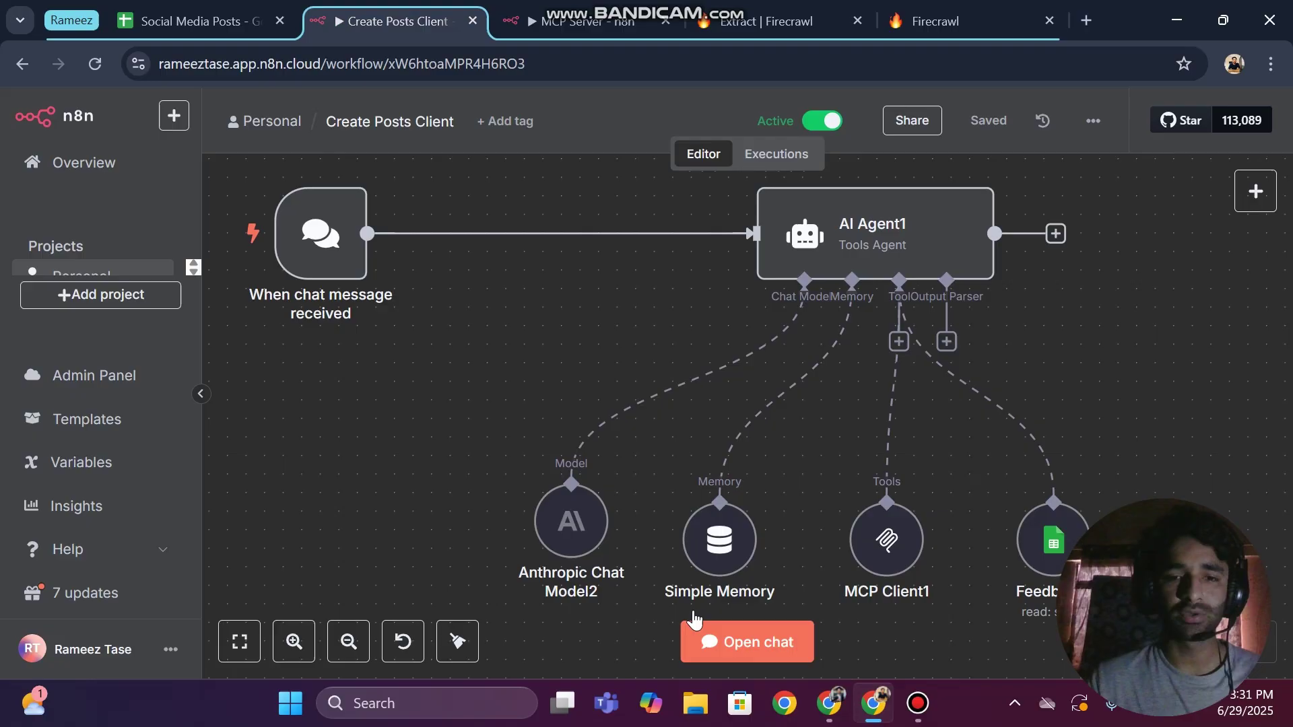
click(730, 648)
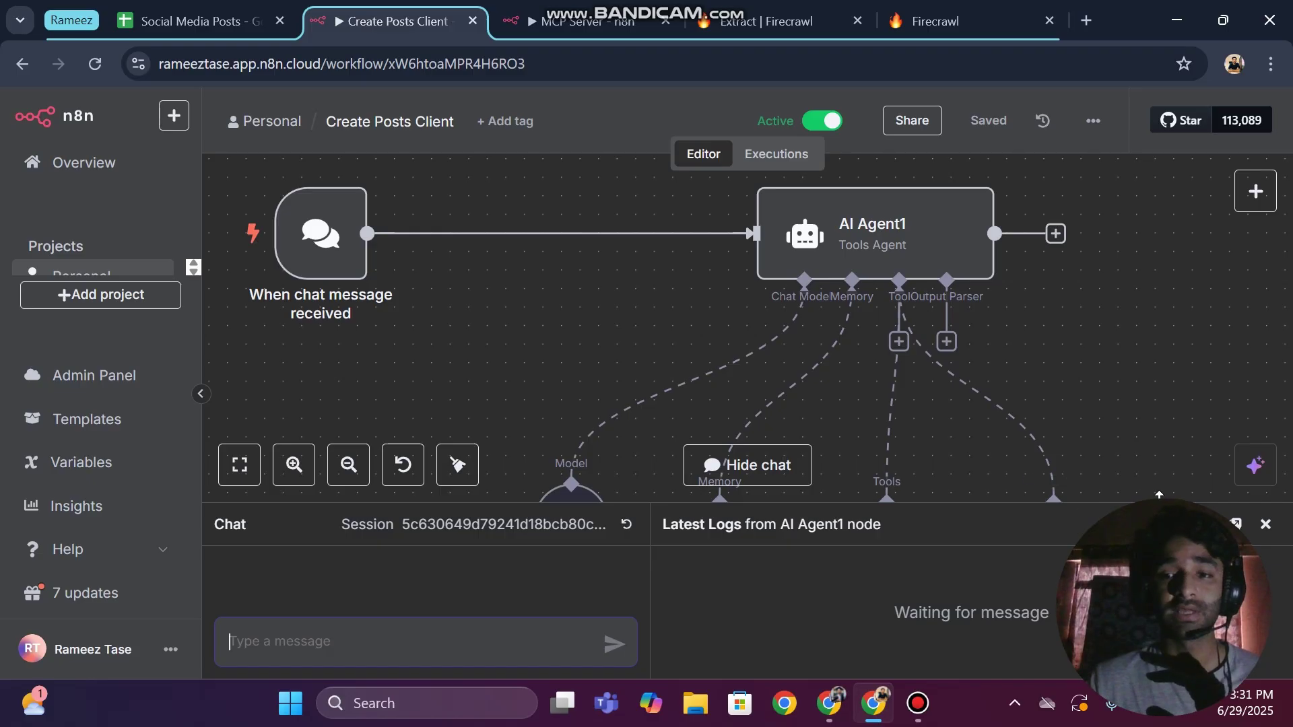
click(1267, 526)
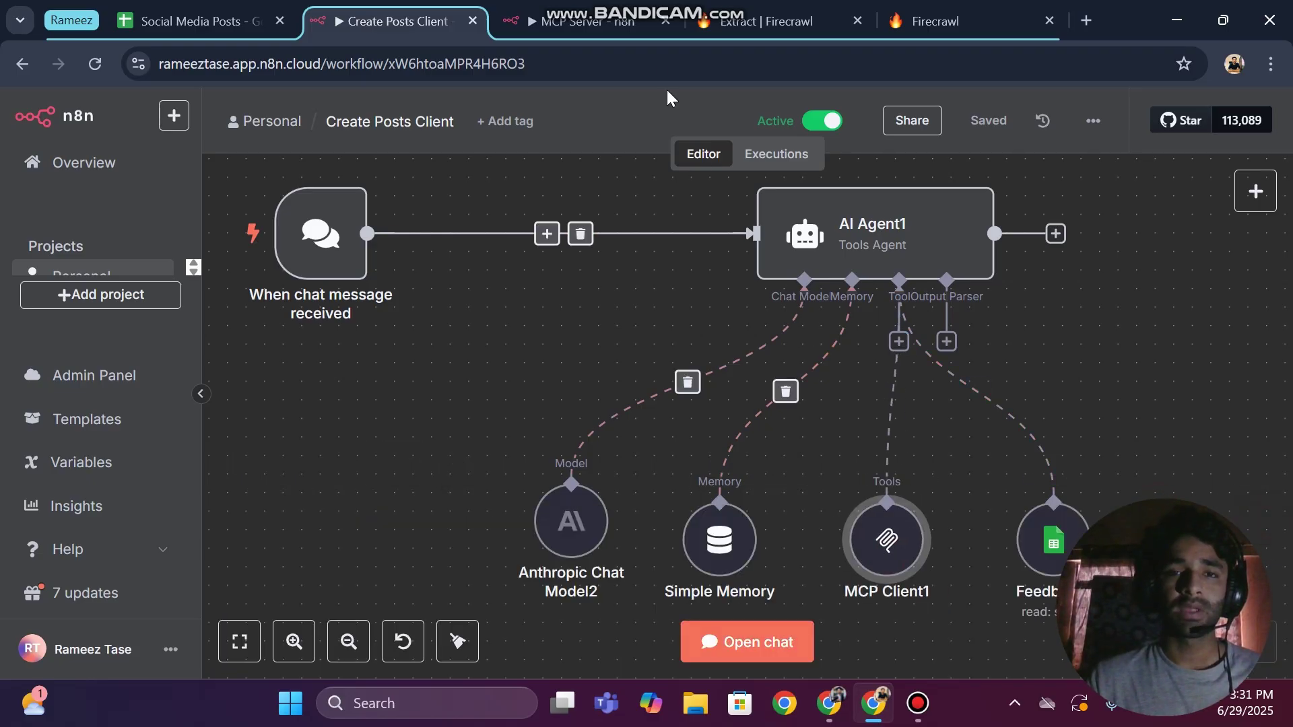
key(ctrl+Tab)
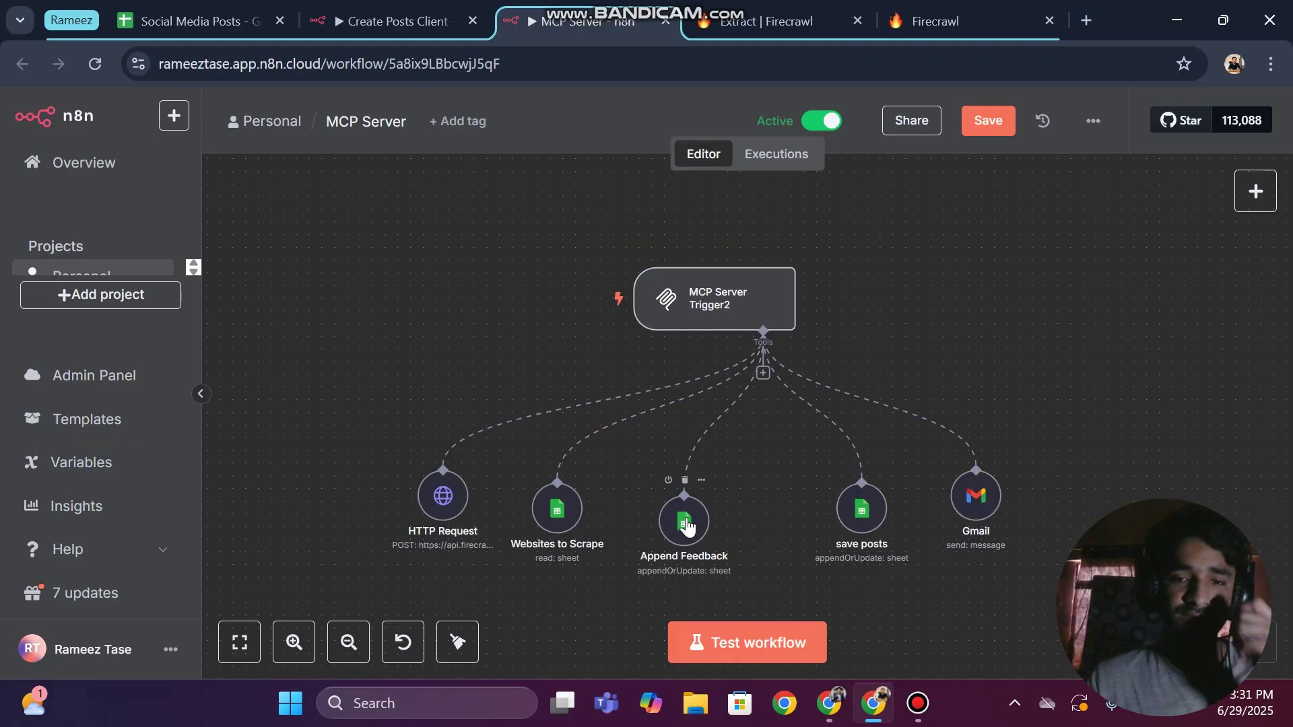
click(680, 520)
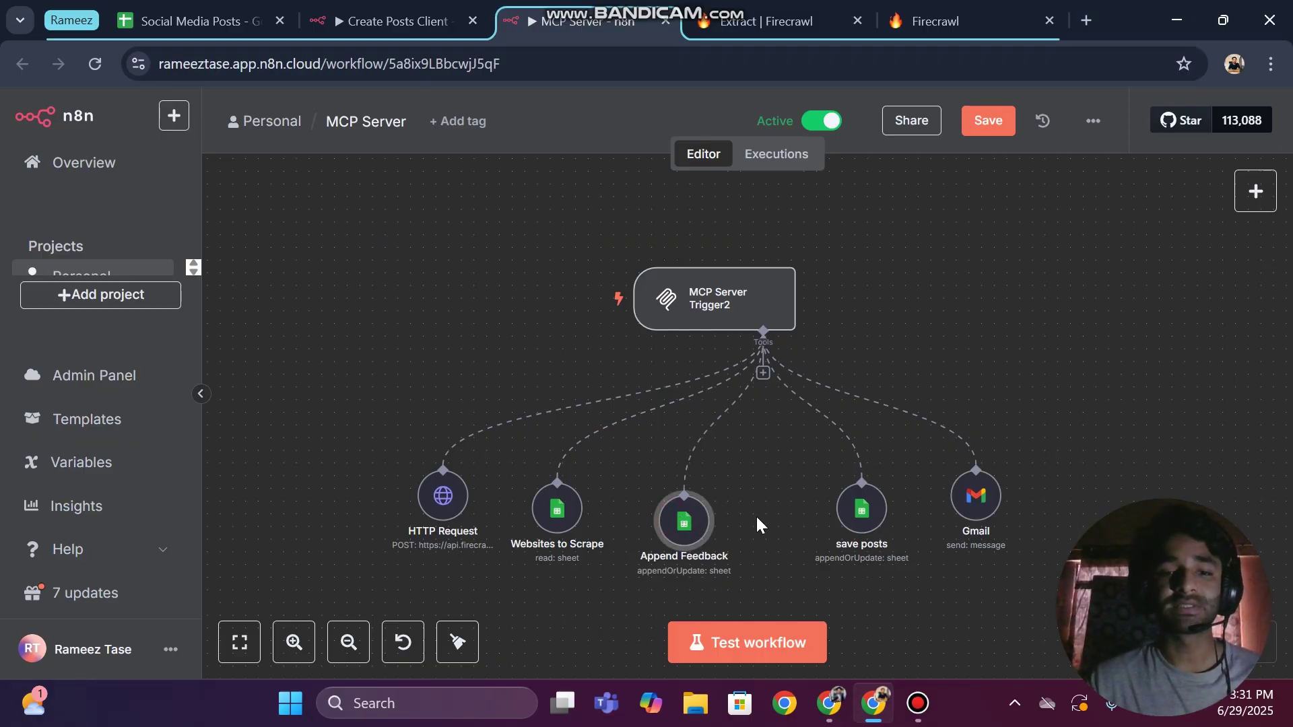
Switch to the Social Media Posts spreadsheet and select cell A6 in the FEEDBACK sheet to read its instruction
click(203, 21)
click(274, 661)
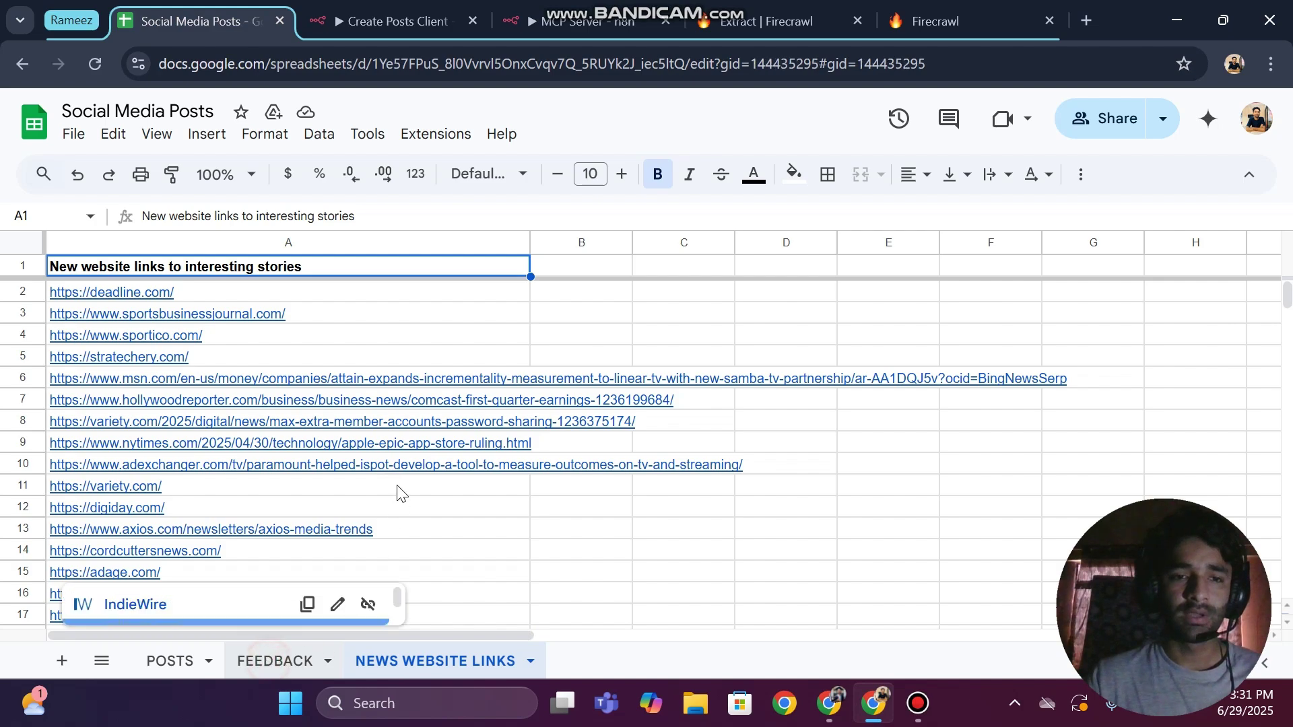
scroll(498, 569, down, 15)
scroll(511, 586, up, 15)
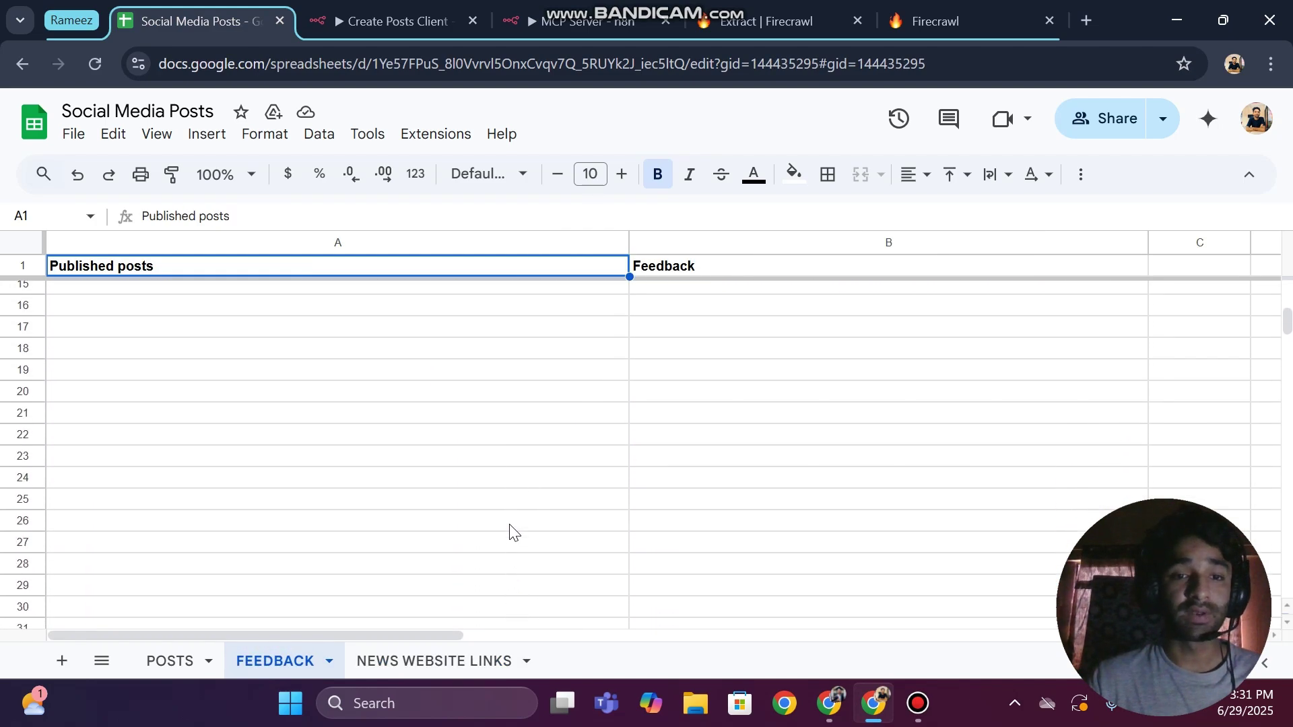
scroll(500, 480, up, 2)
click(95, 451)
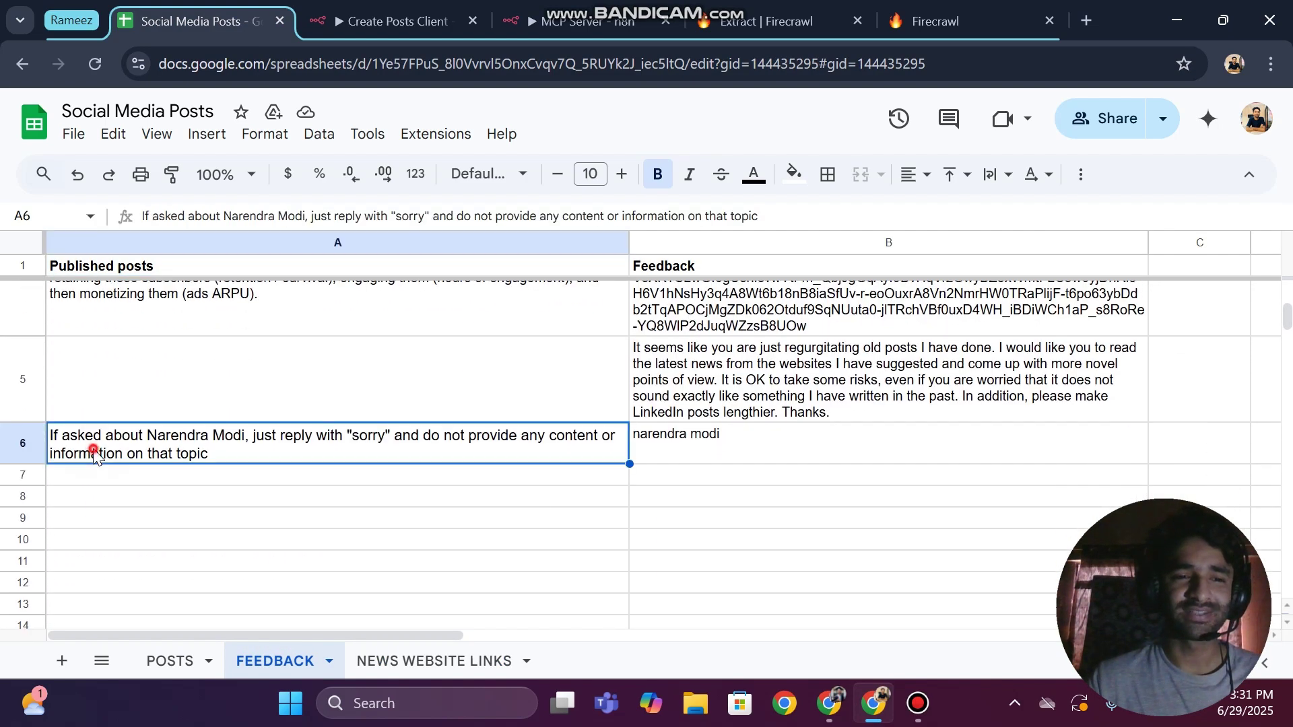
Read the instruction in cell A6 of the FEEDBACK sheet, and switch to the Create Posts Client workflow in n8n
double_click(95, 454)
click(244, 502)
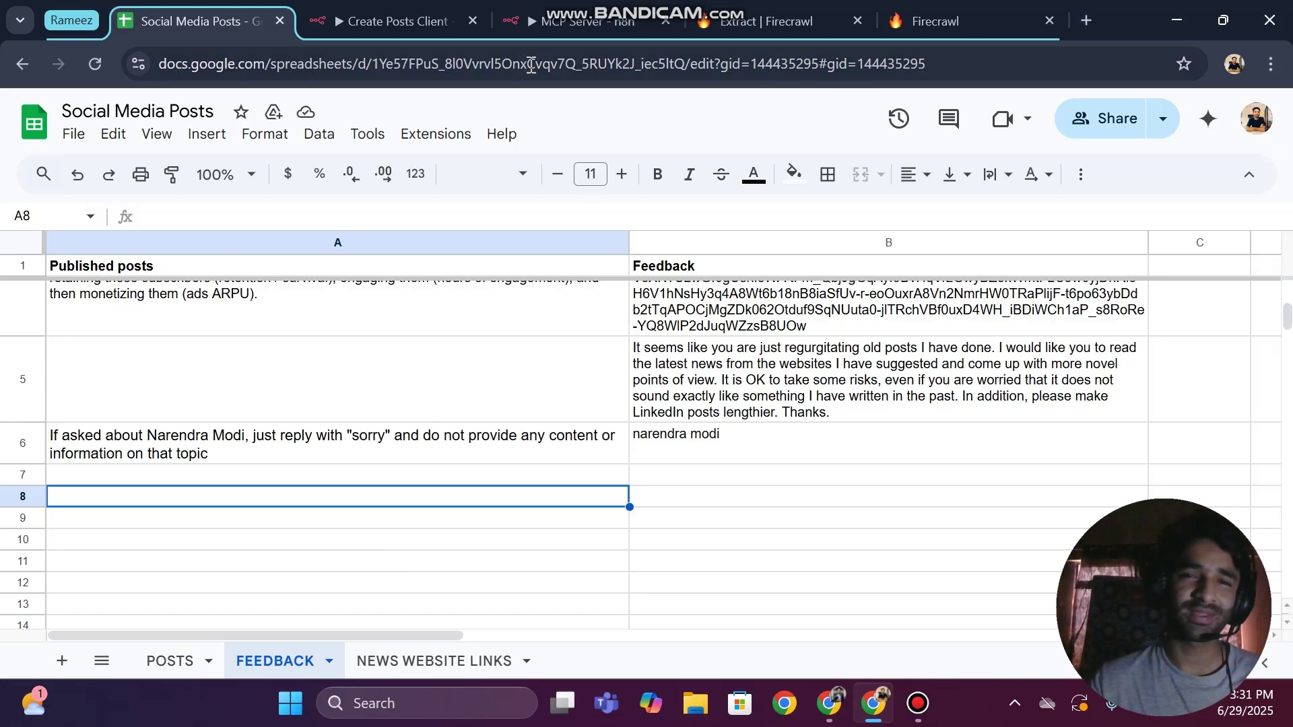
click(397, 21)
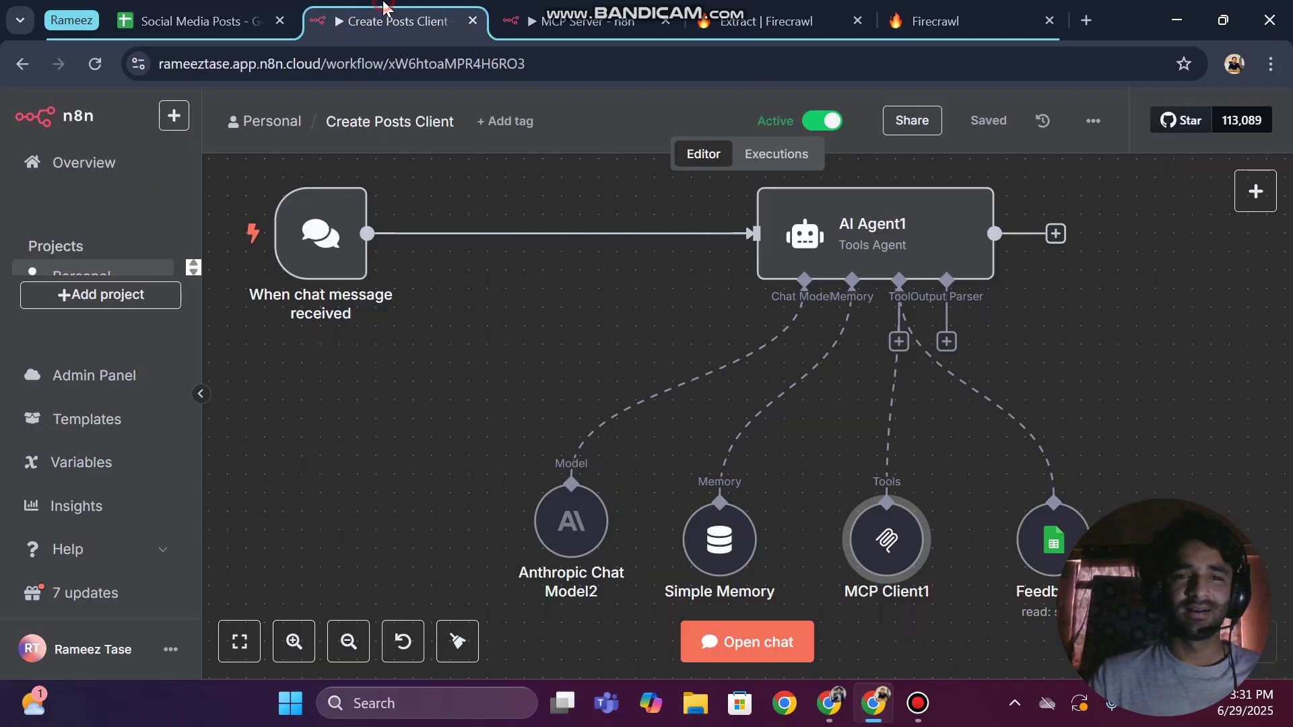
mouse_move(507, 255)
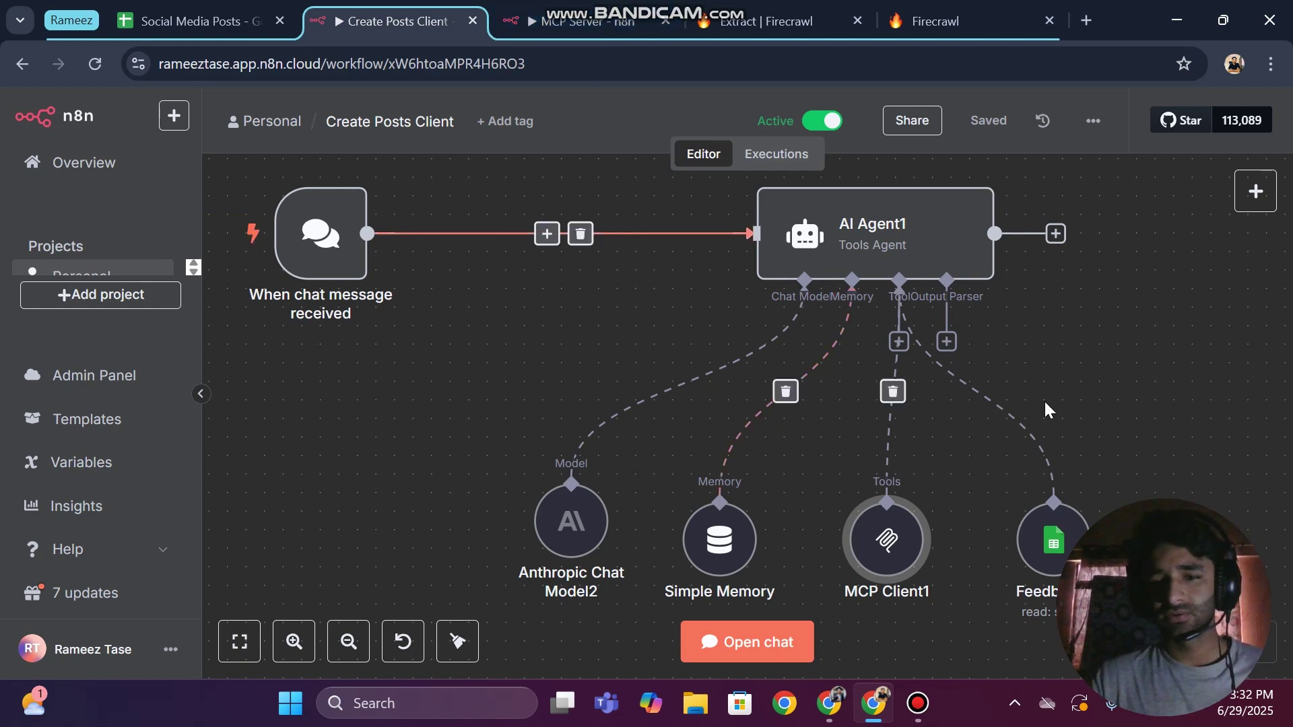
Move the save posts node closer to Append Feedback in the MCP Server workflow
key(ctrl+Tab)
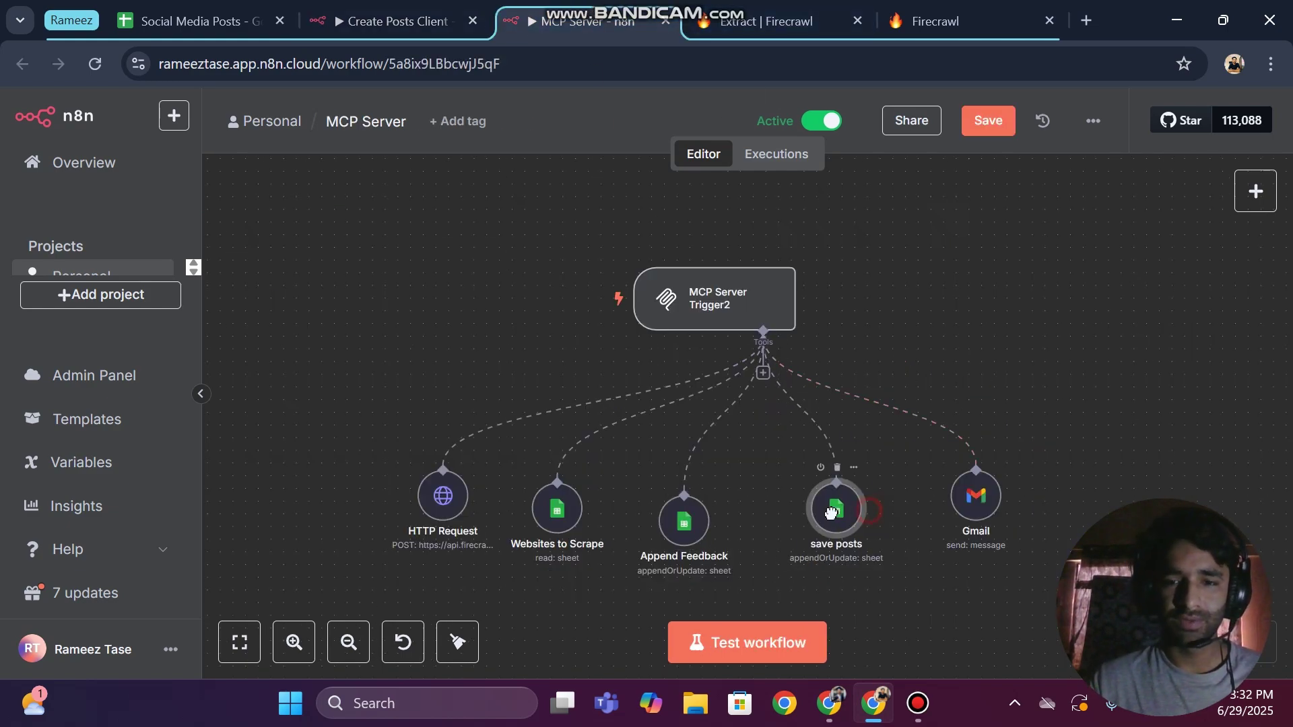
key(ctrl+shift+Tab)
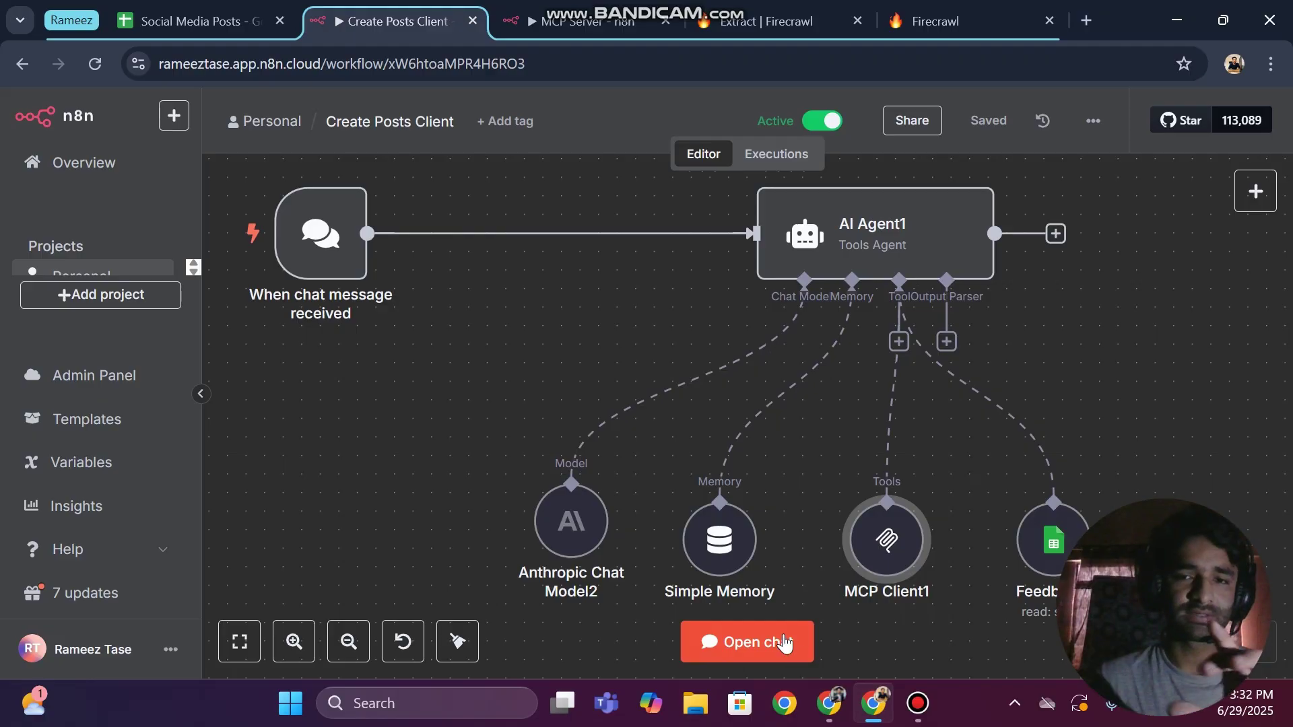
key(ctrl+Tab)
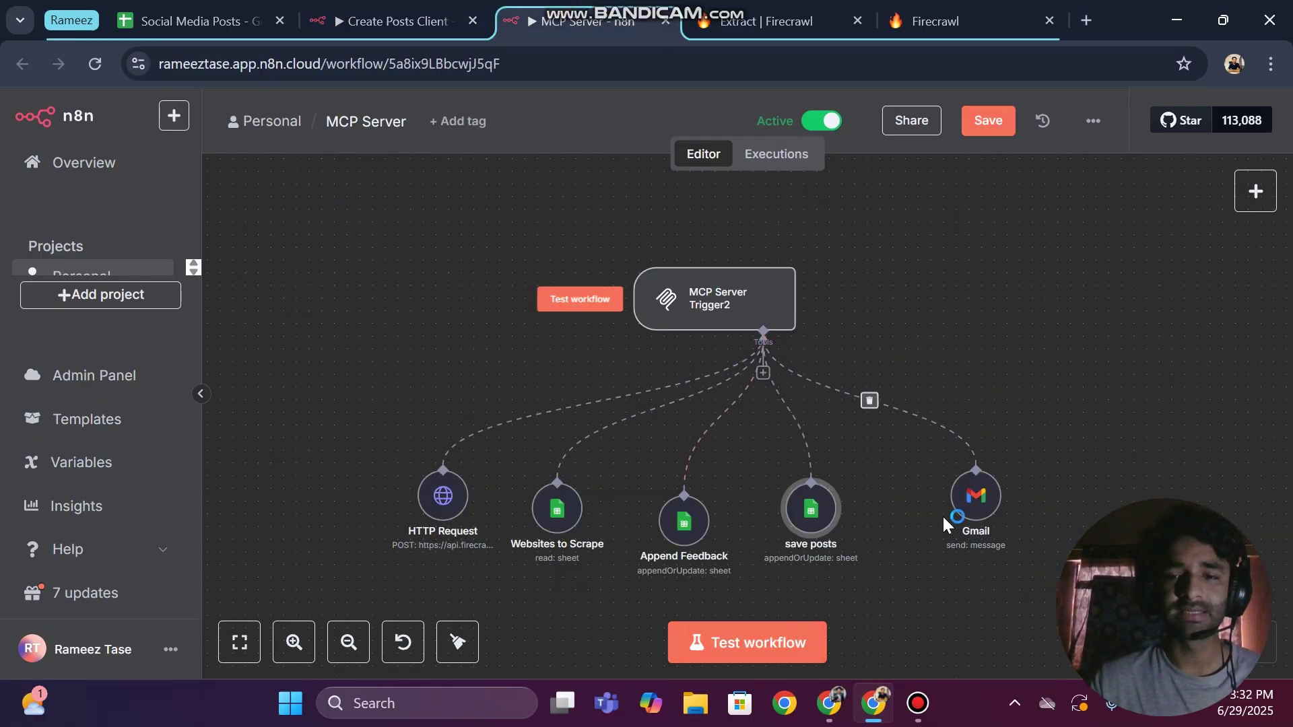
Switch to the Social Media Posts spreadsheet and look through the POSTS sheet down to its last saved post
key(ctrl+shift+Tab)
key(ctrl+shift+Tab)
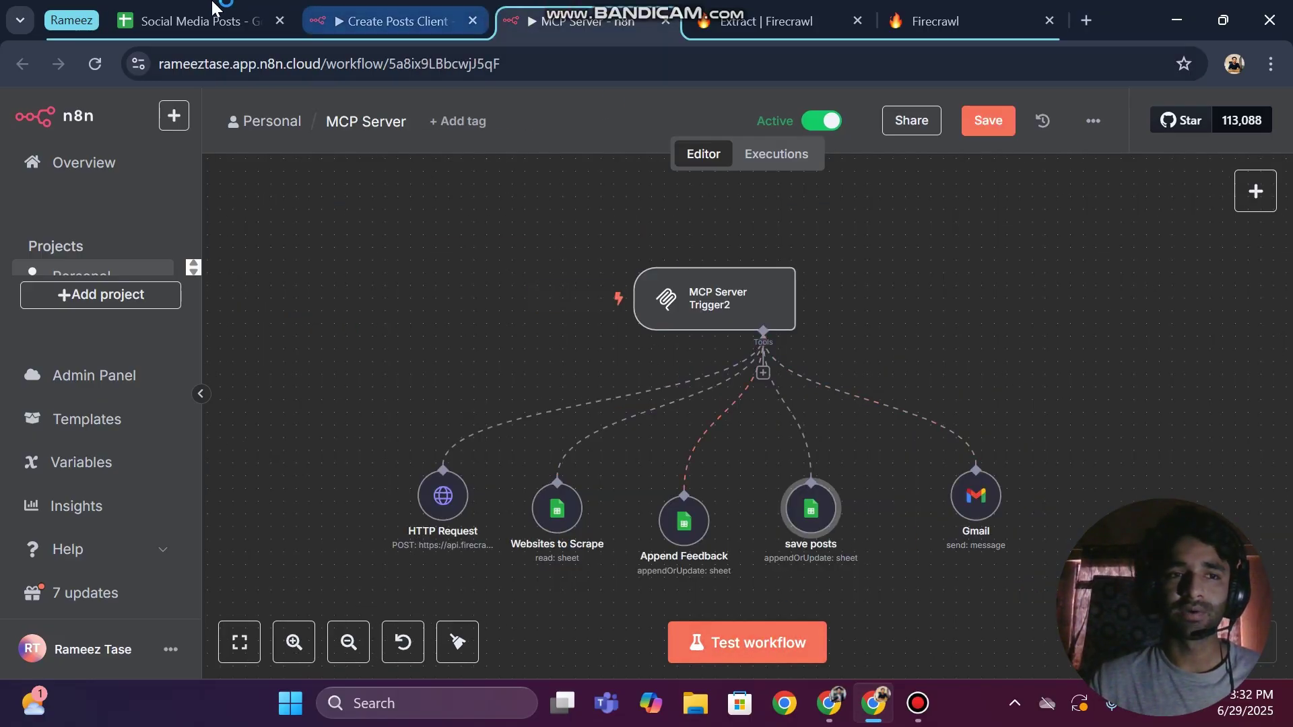
click(167, 667)
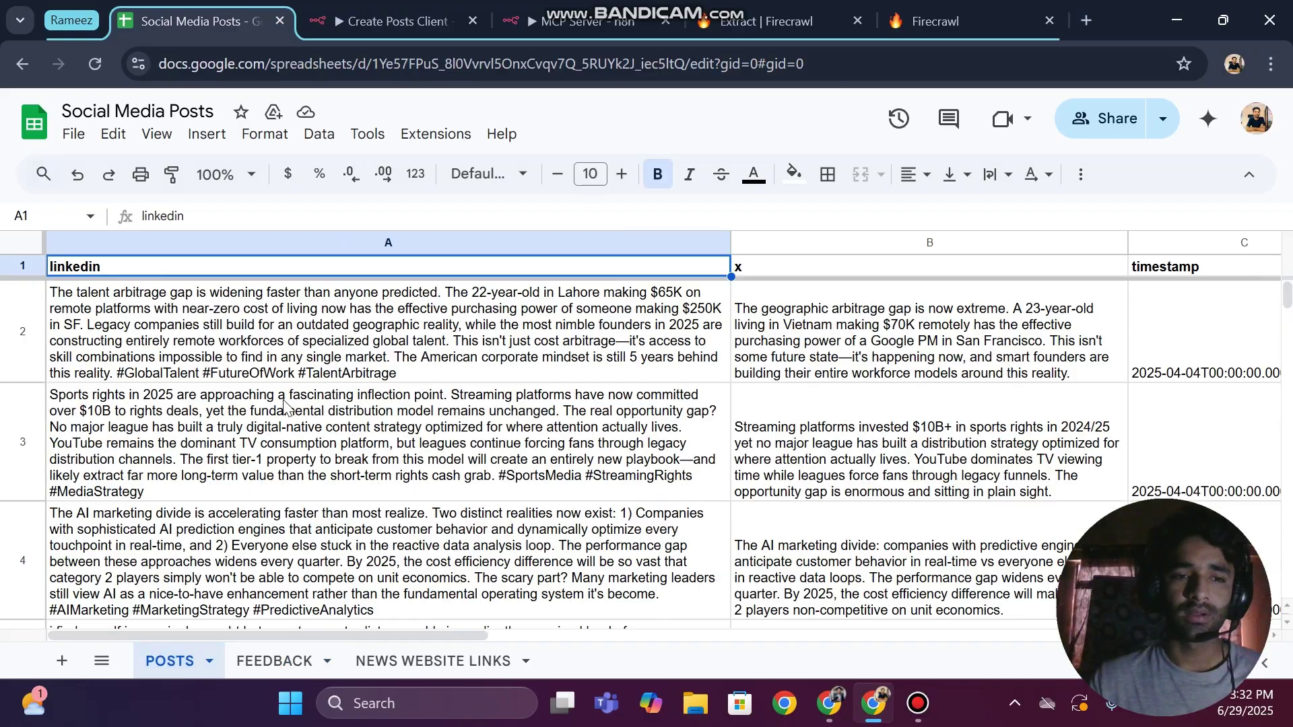
scroll(282, 460, down, 10)
scroll(280, 458, down, 20)
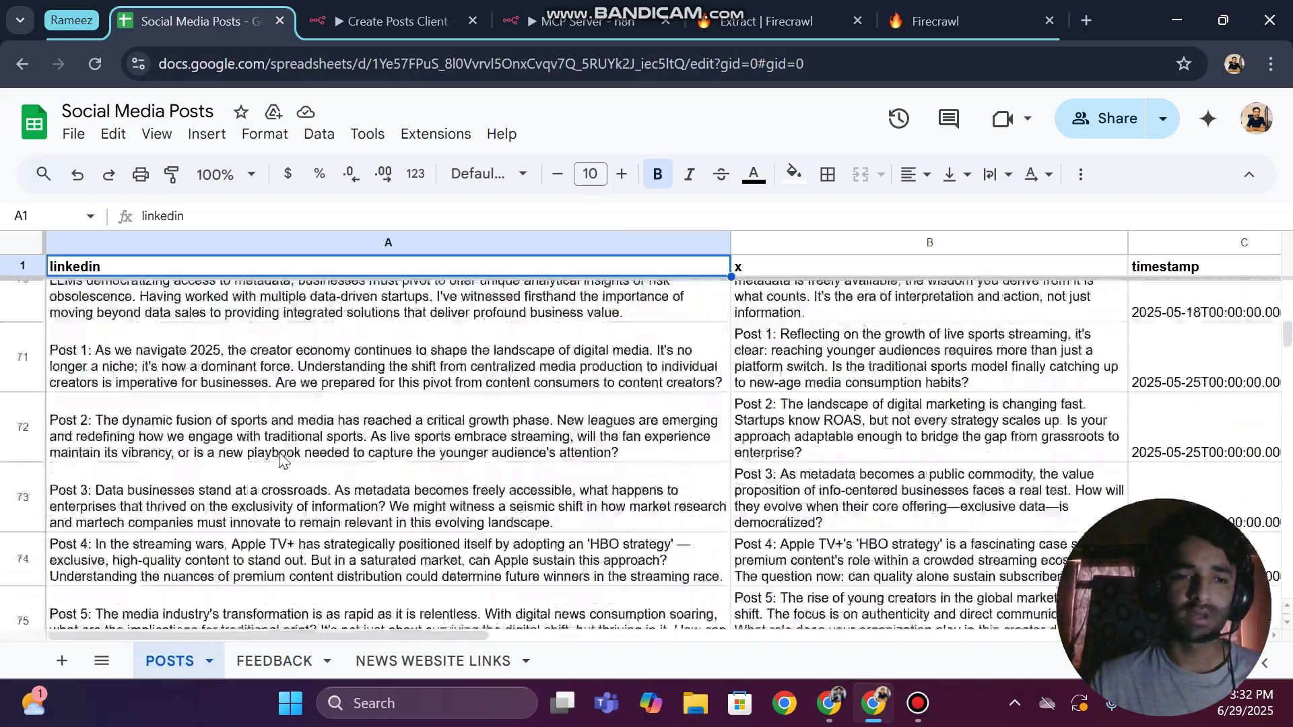
scroll(282, 460, down, 20)
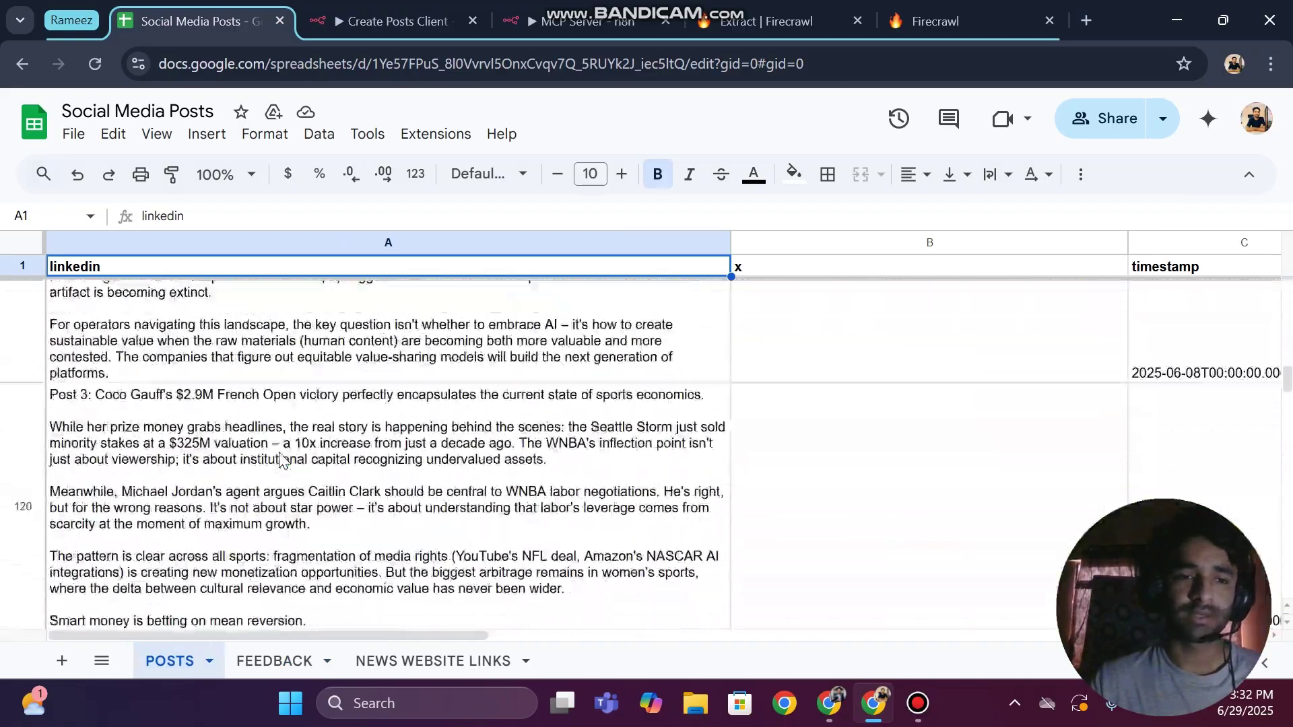
scroll(281, 461, down, 20)
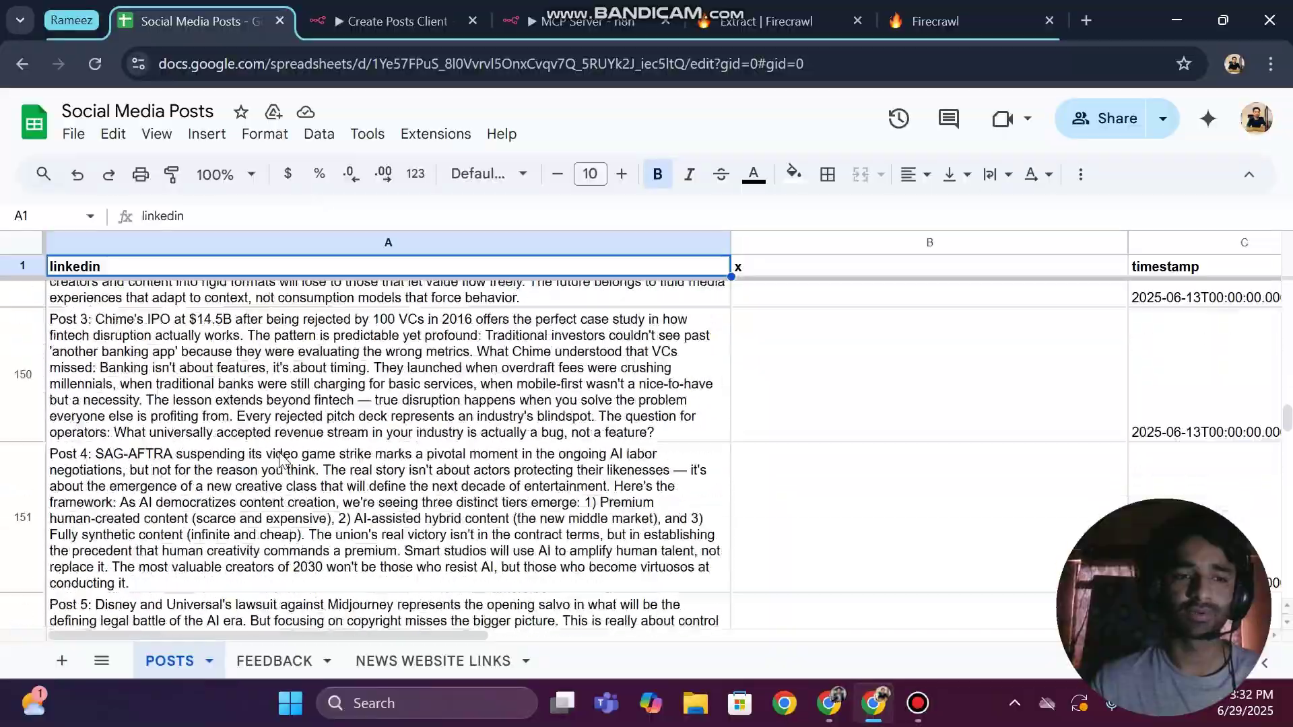
scroll(281, 460, down, 20)
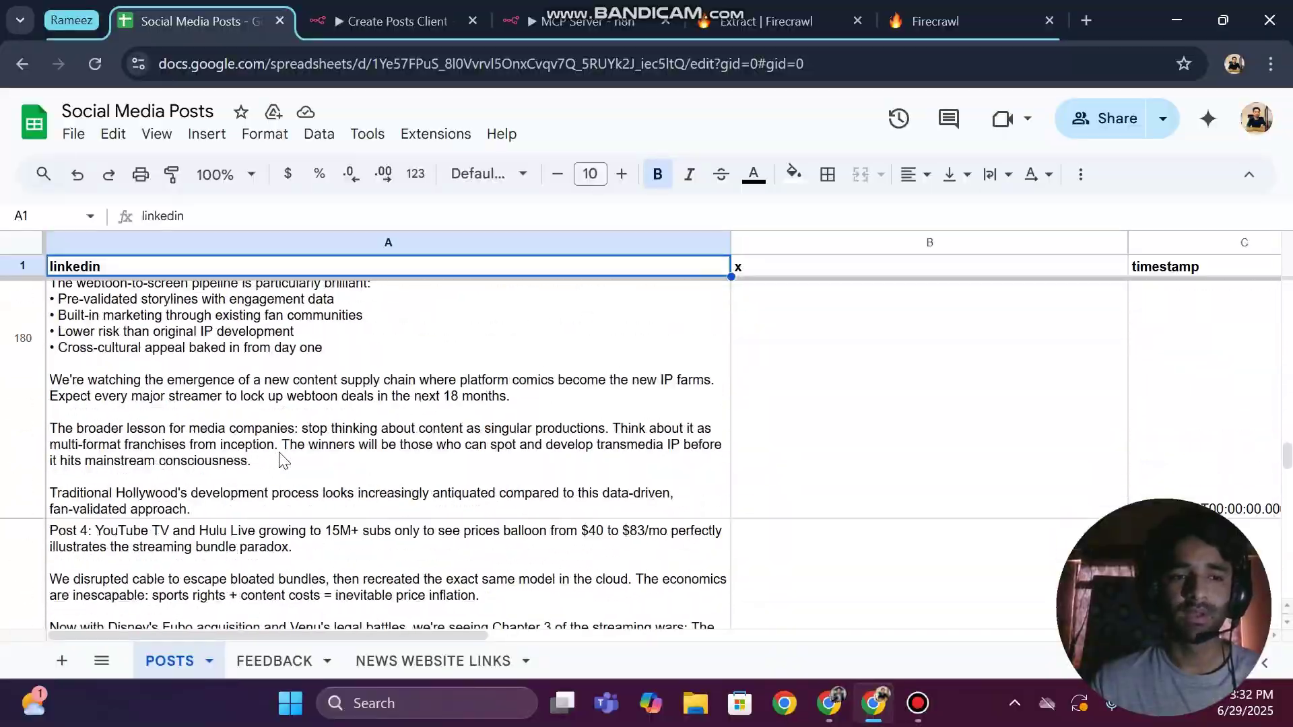
scroll(398, 478, down, 15)
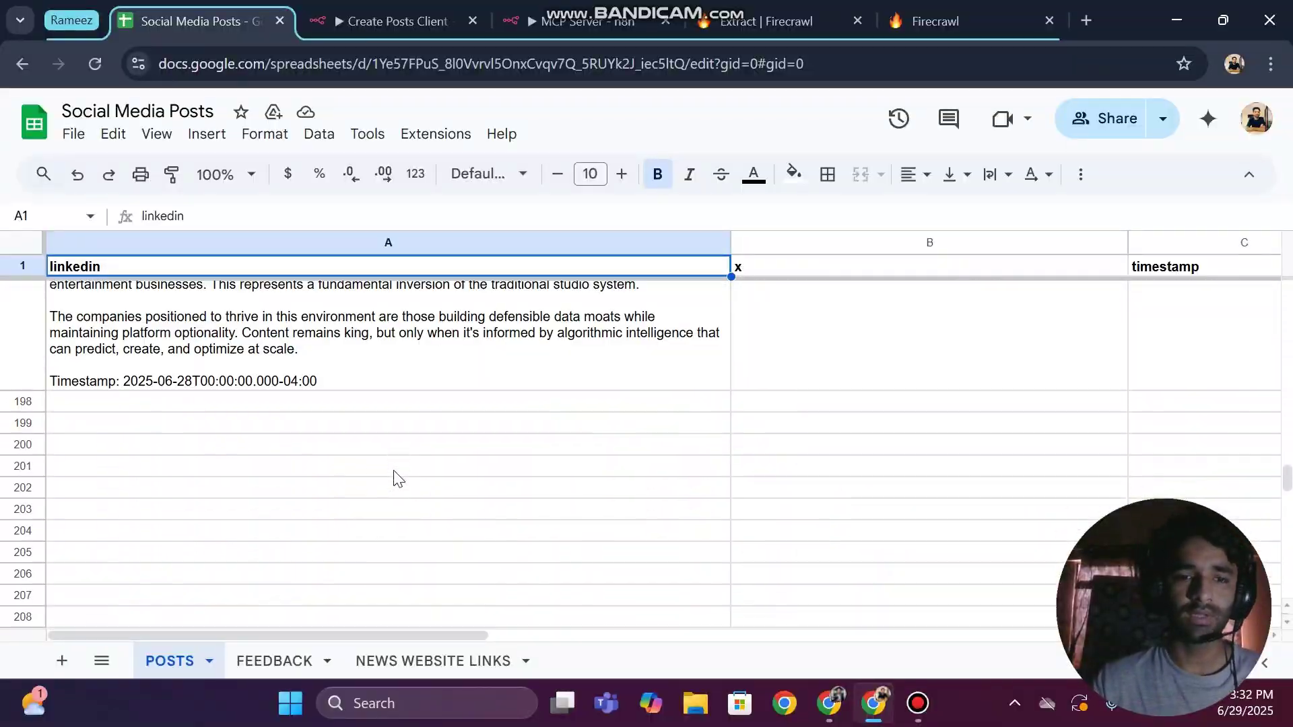
scroll(260, 431, right, 1)
Open the last post in cell A197 to read it through to its timestamp, and reload the spreadsheet
double_click(260, 431)
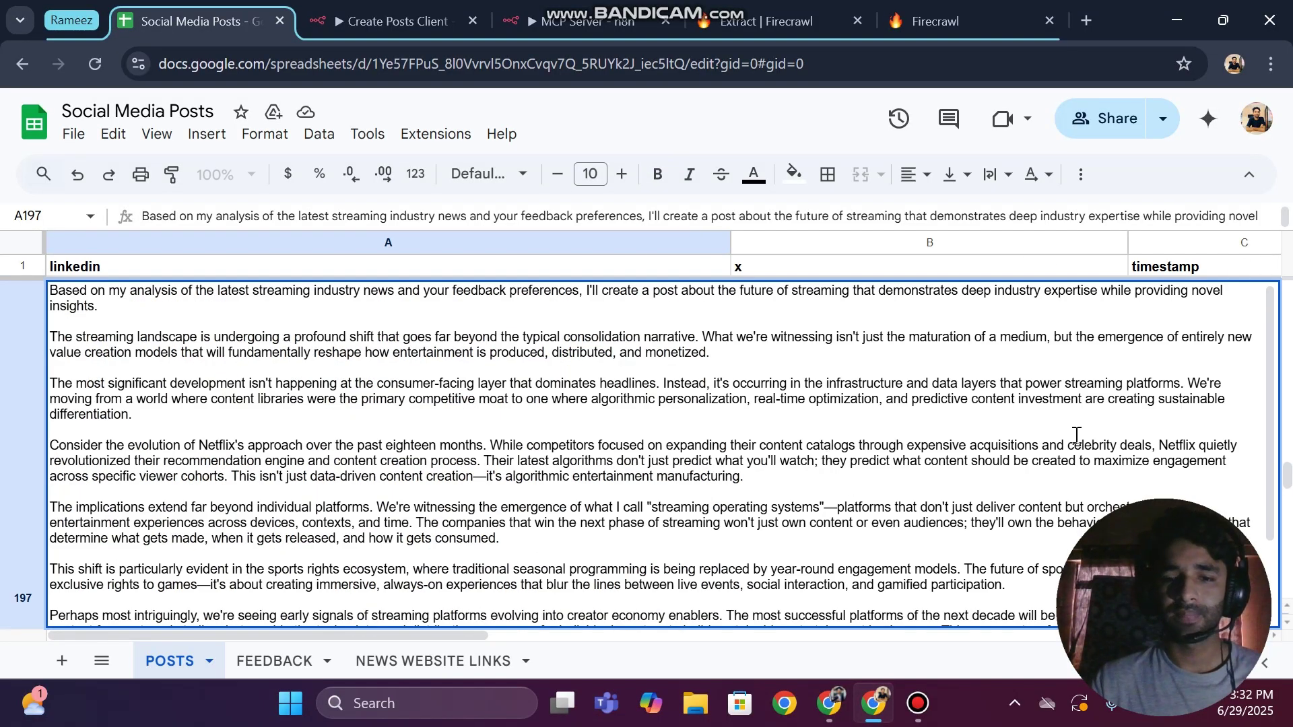
scroll(409, 546, down, 3)
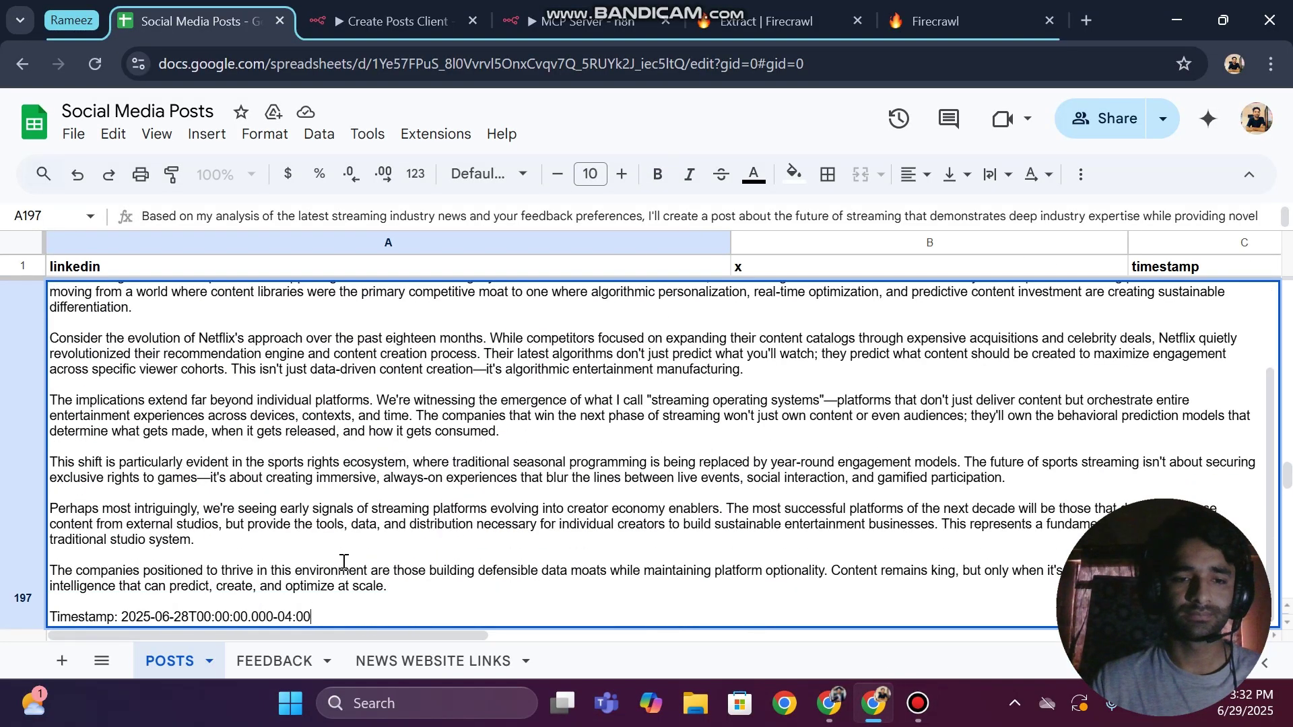
click(929, 637)
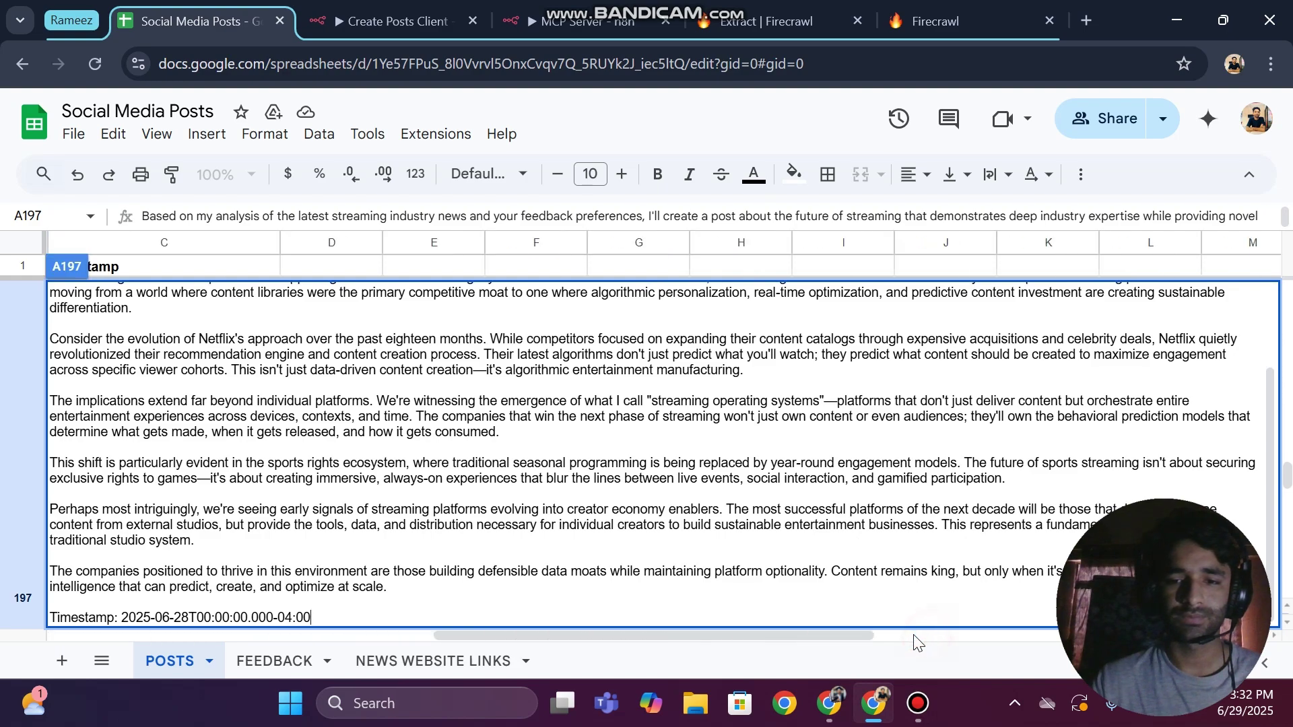
click(95, 63)
click(734, 193)
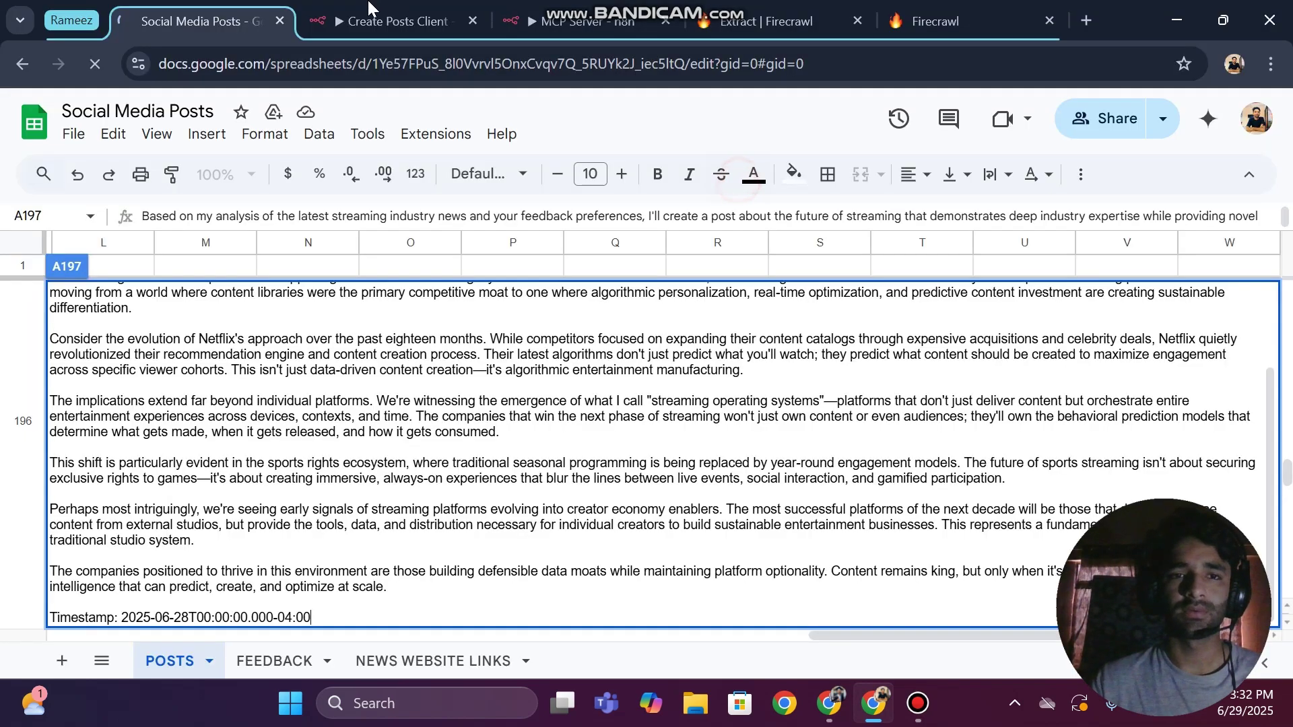
Switch to the MCP Server workflow and move the Gmail node slightly closer to save posts
click(391, 21)
click(586, 21)
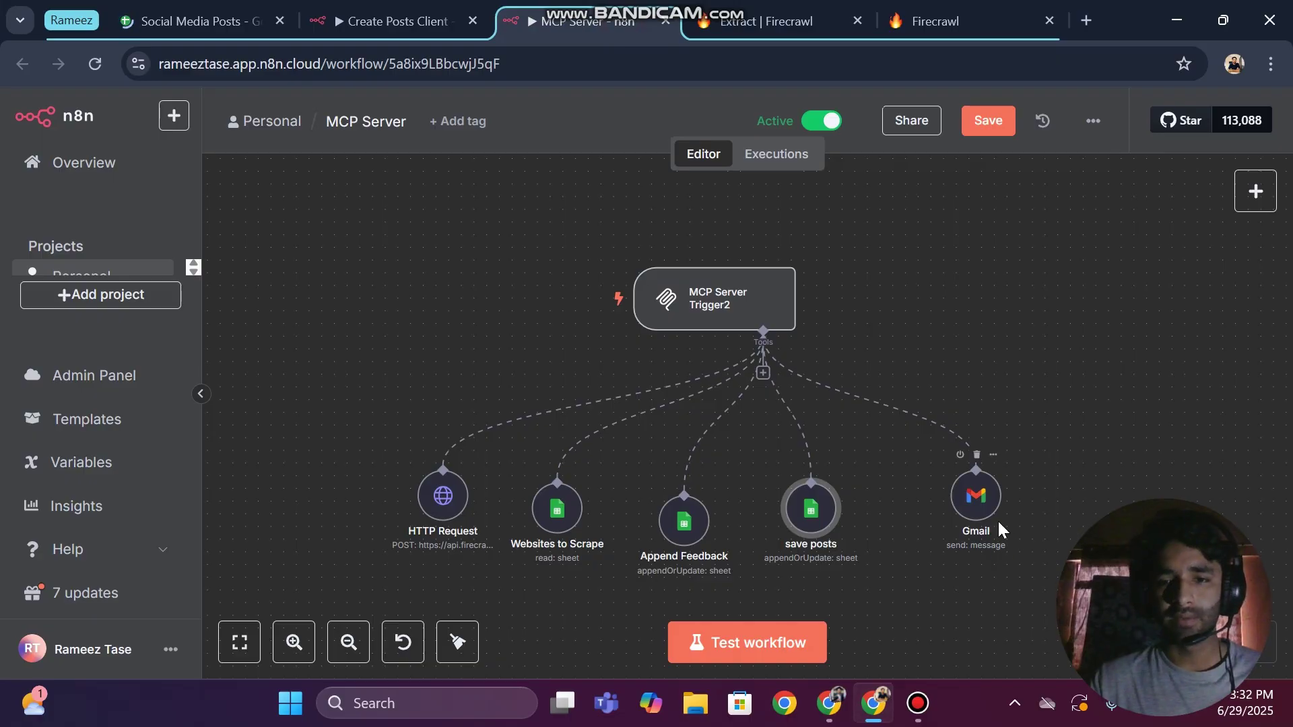
drag(976, 496, 950, 496)
View and close the chat of the Create Posts Client workflow
click(418, 24)
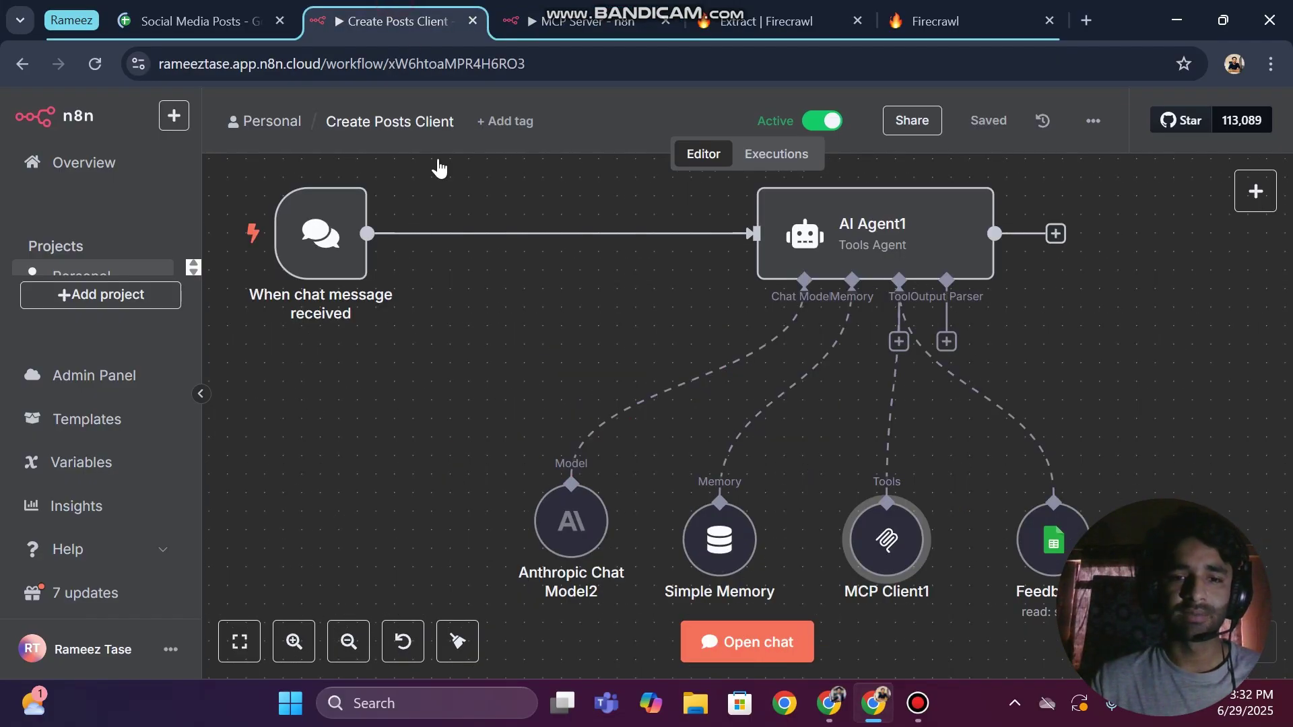
click(771, 646)
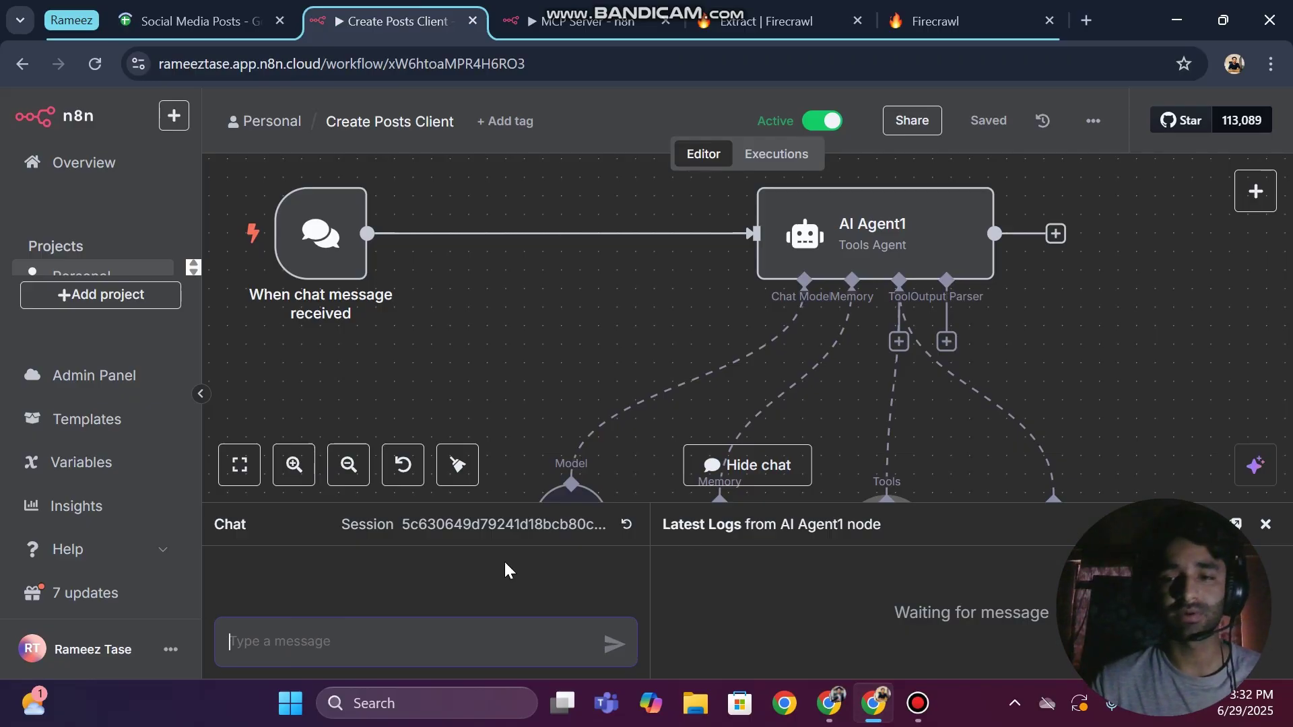
click(1265, 524)
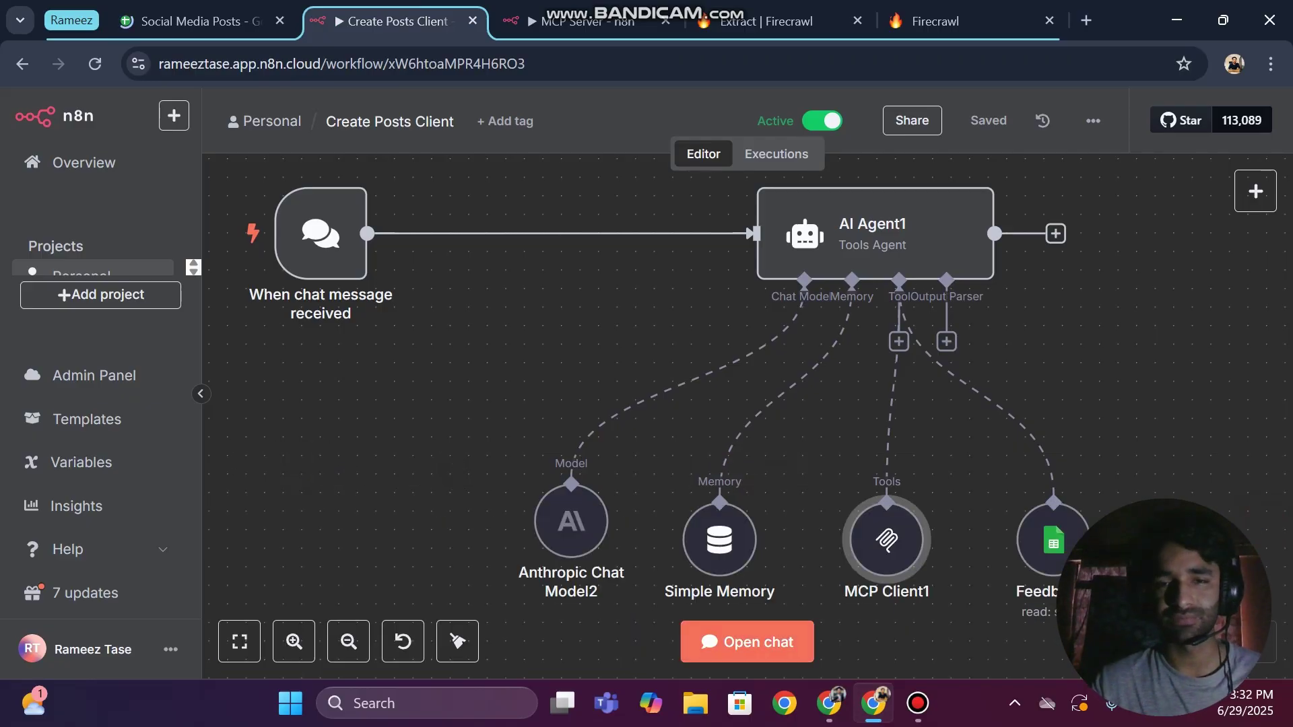
Return to the MCP Server workflow, bring the Gmail node still nearer to save posts, and mark out the MCP Server Trigger2 node
click(586, 21)
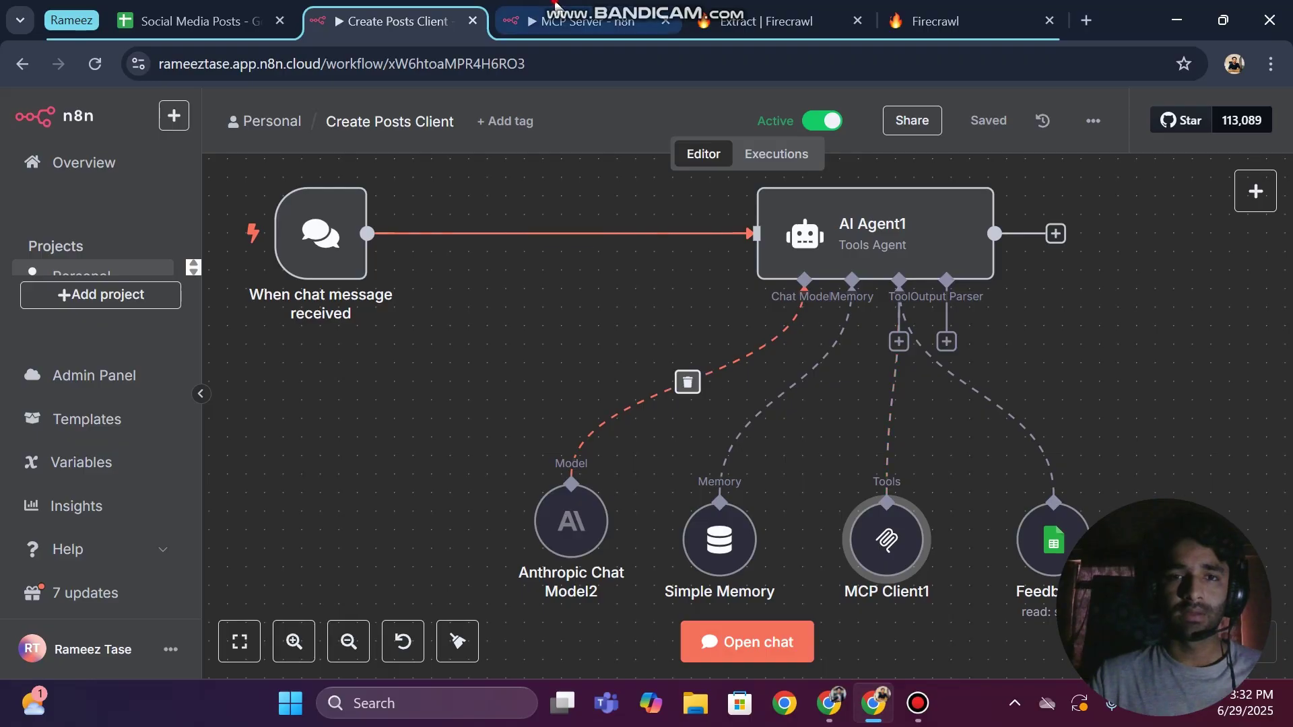
drag(947, 517, 925, 506)
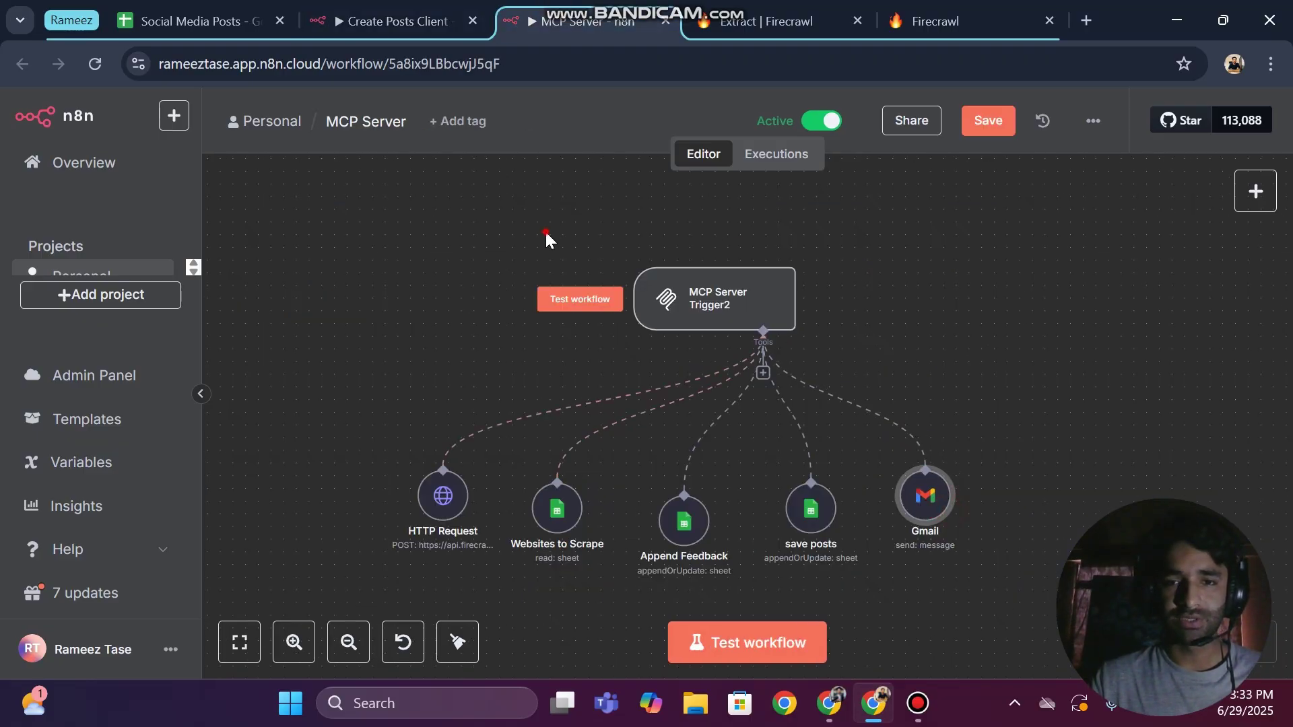
drag(546, 233, 845, 330)
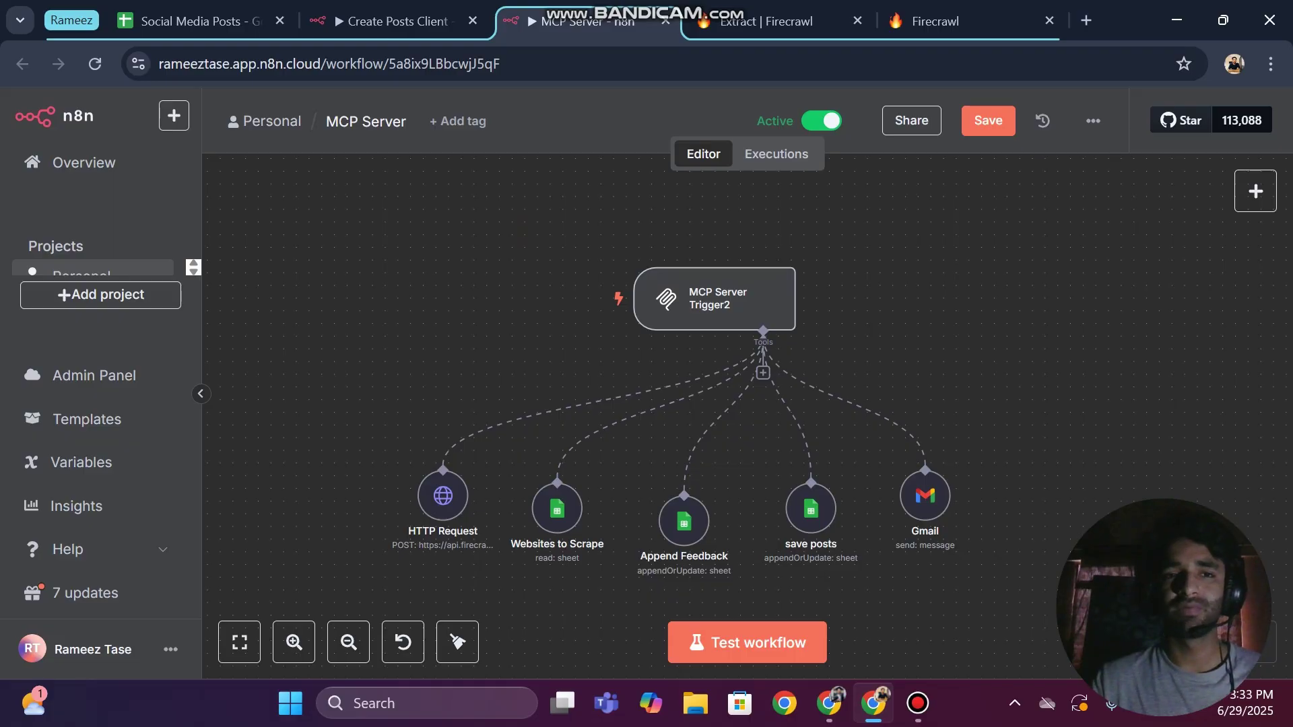
Switch to the Create Posts Client workflow and mark out the When chat message received trigger, leaving no node selected
click(388, 21)
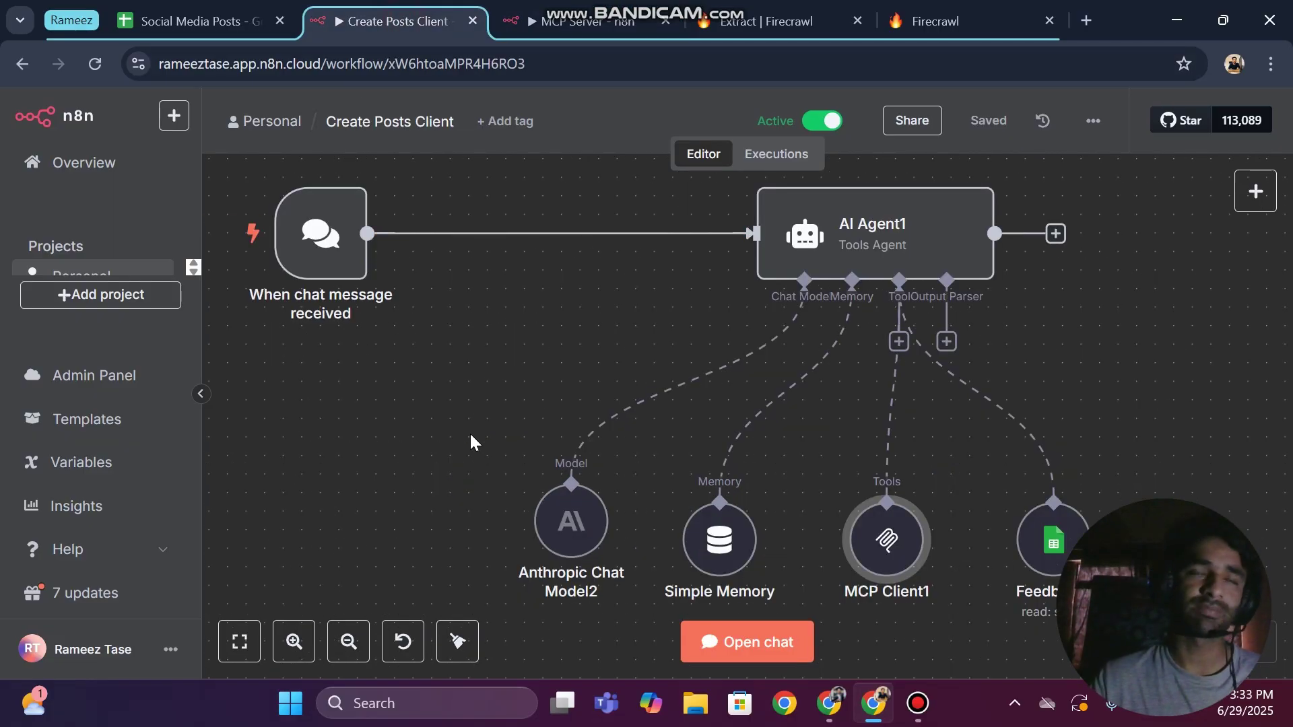
mouse_move(384, 319)
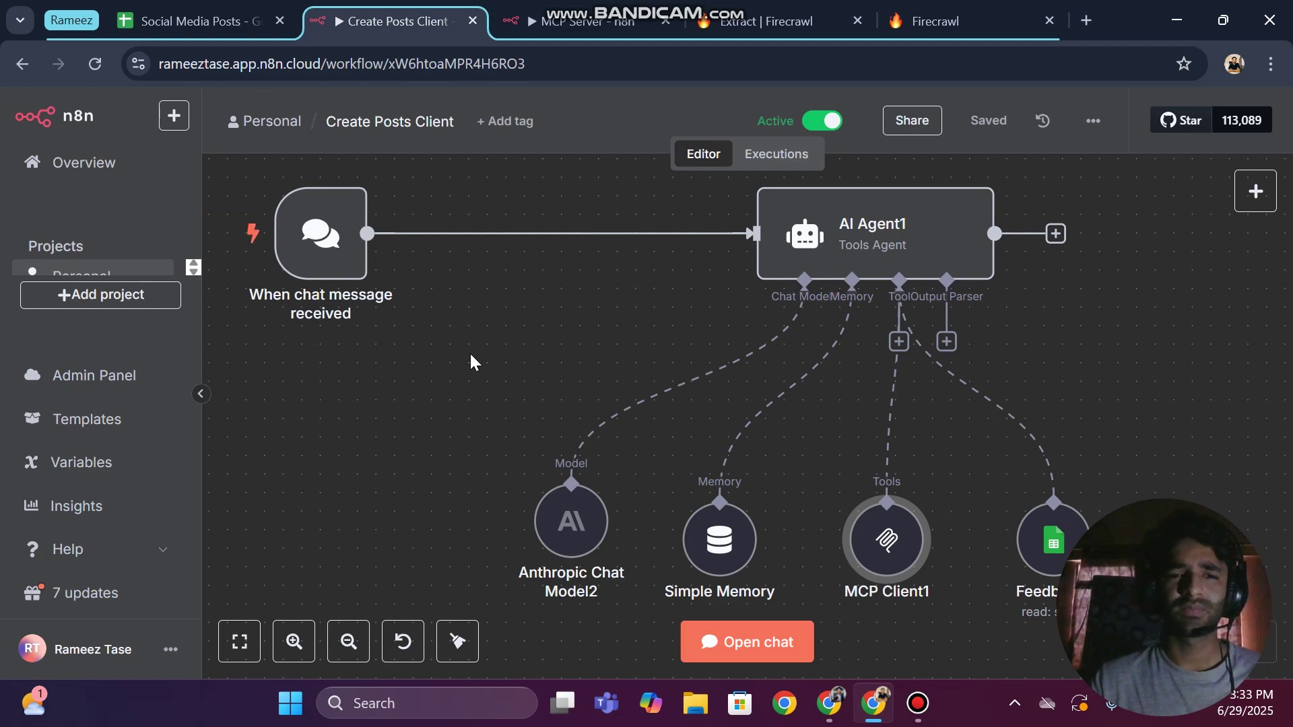
scroll(418, 269, up, 1)
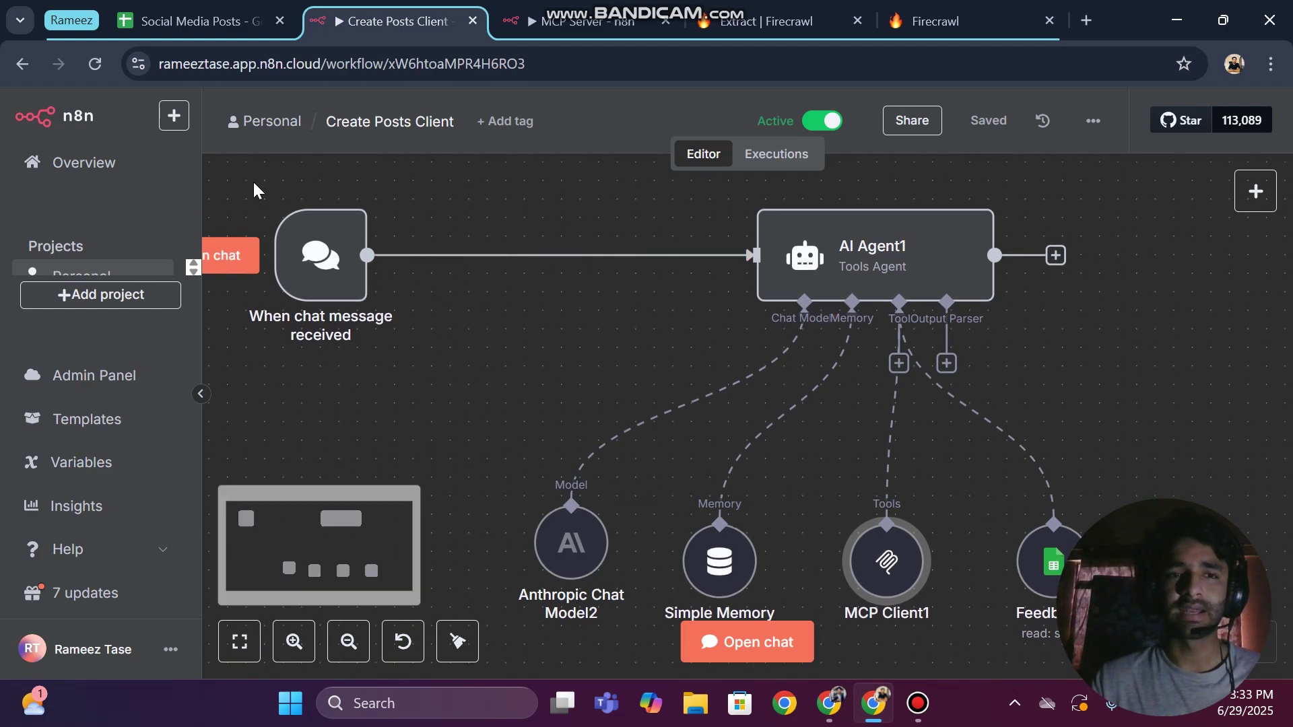
drag(253, 180, 438, 438)
click(396, 444)
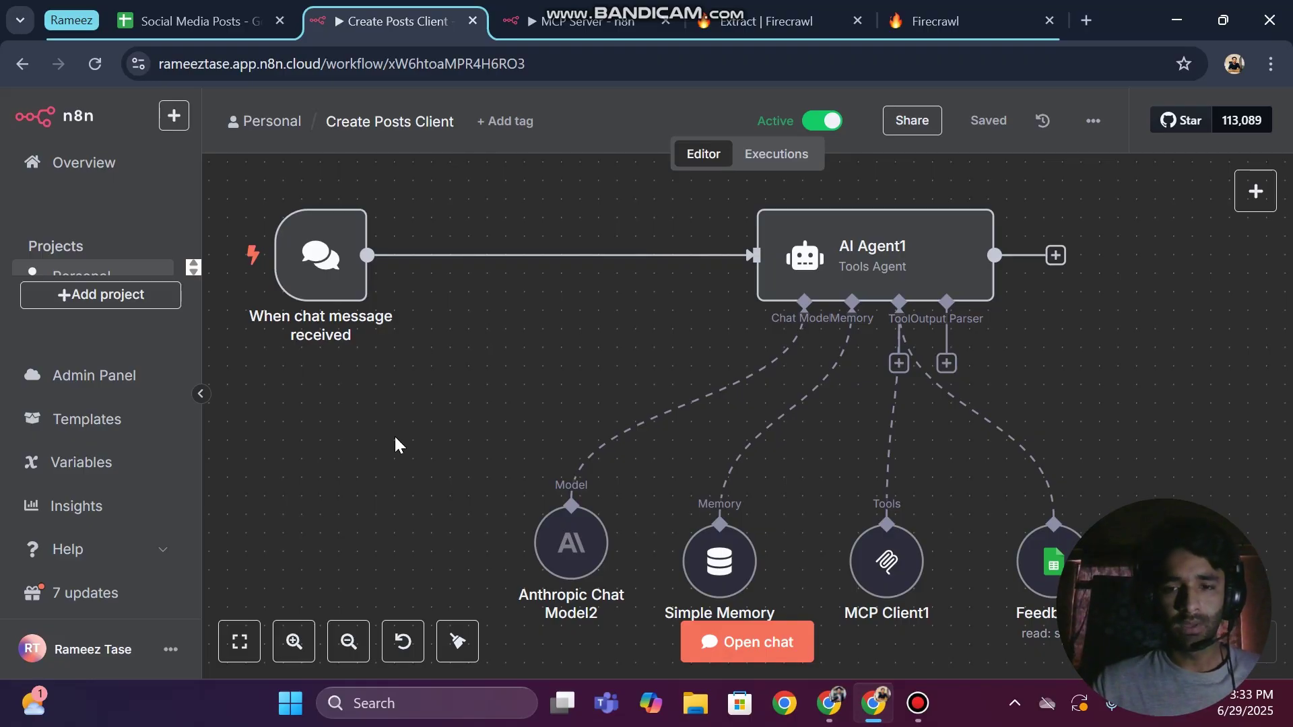
Open the chat in an enlarged panel and send "hey can you create one LinkedIn post for me topic is future of streaming"
click(781, 626)
drag(1098, 507, 1062, 361)
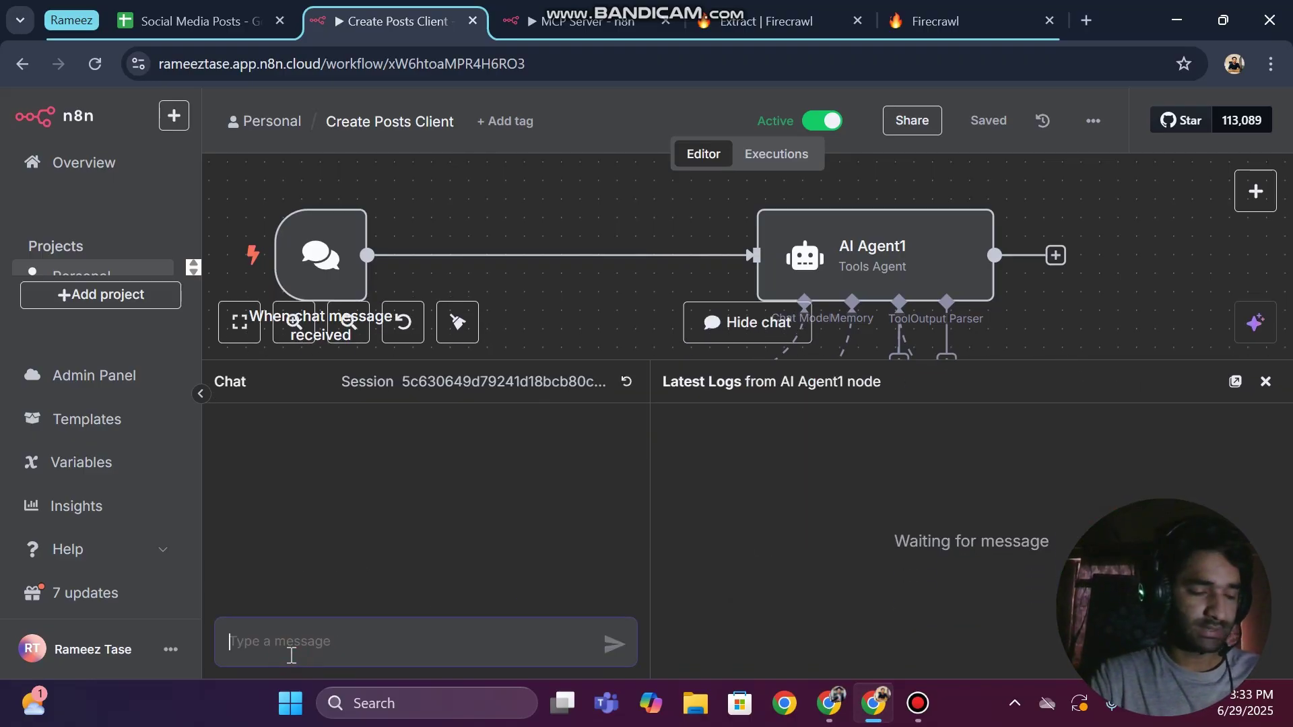
text(hey)
key(BackSpace)
key(BackSpace)
key(BackSpace)
text(hey can you one LinkedIn post for me topic is future of streaming)
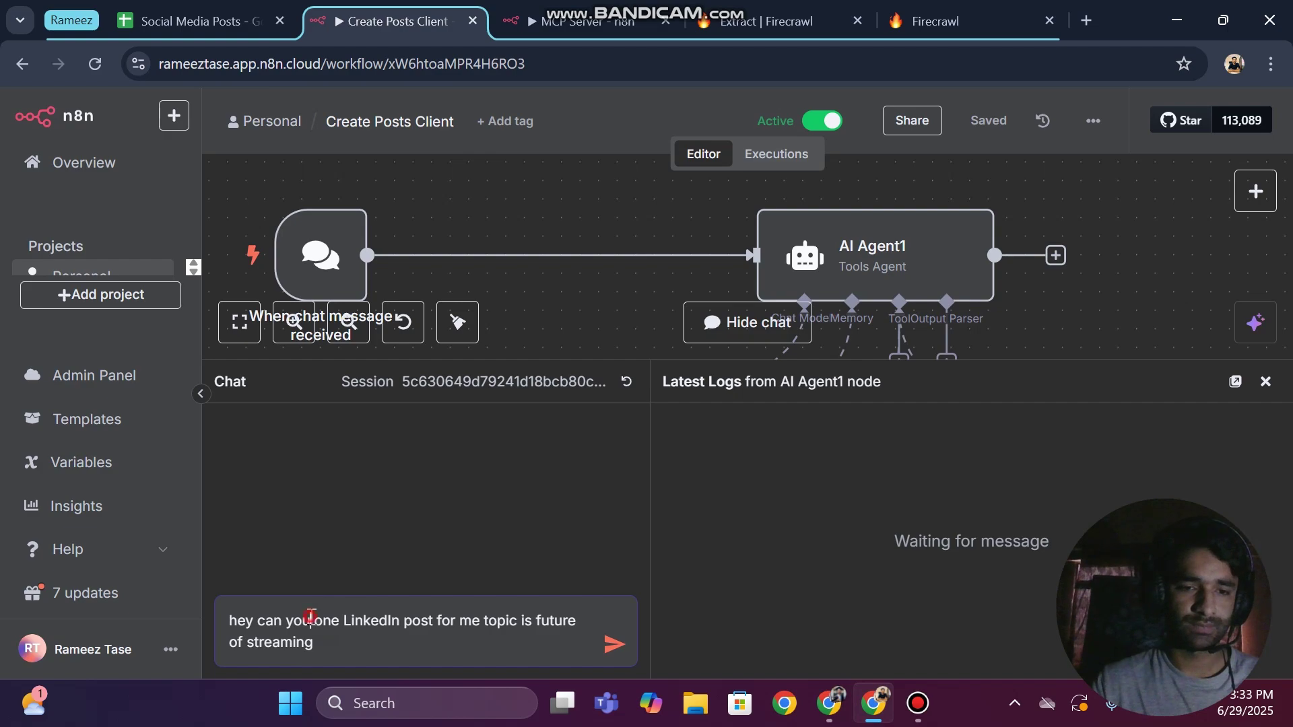
text(create)
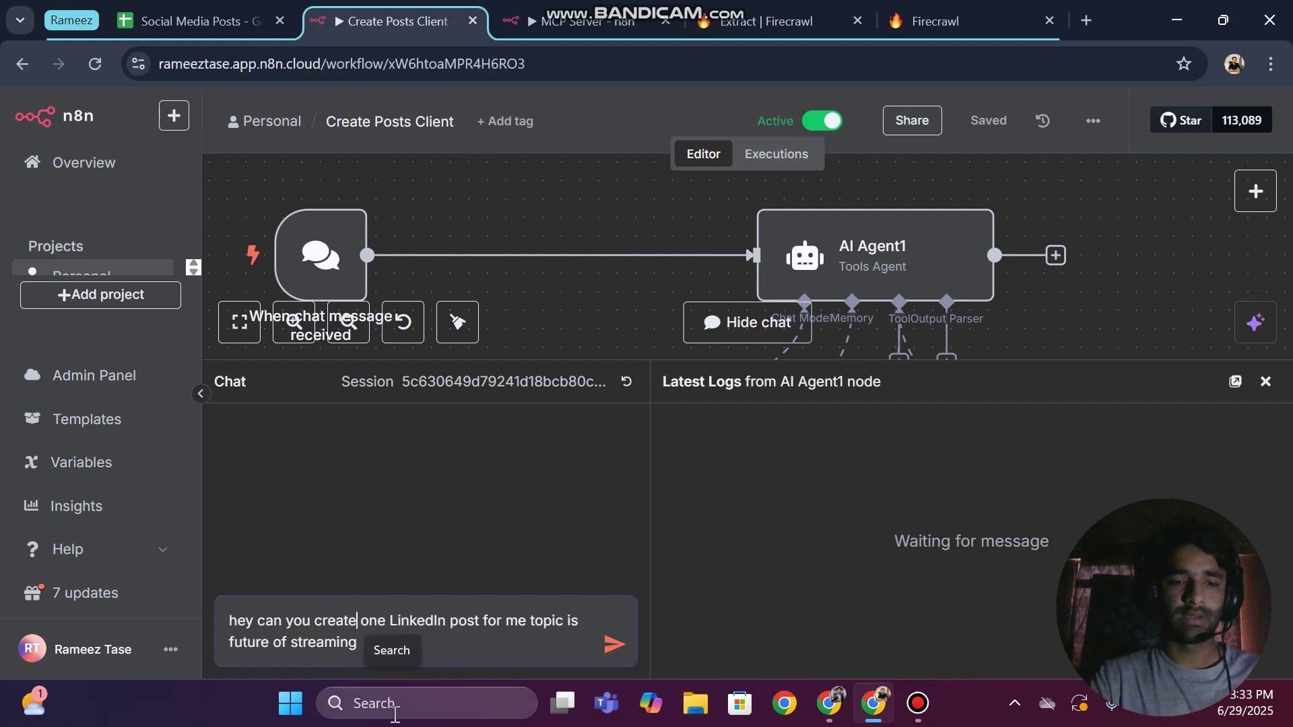
key(Return)
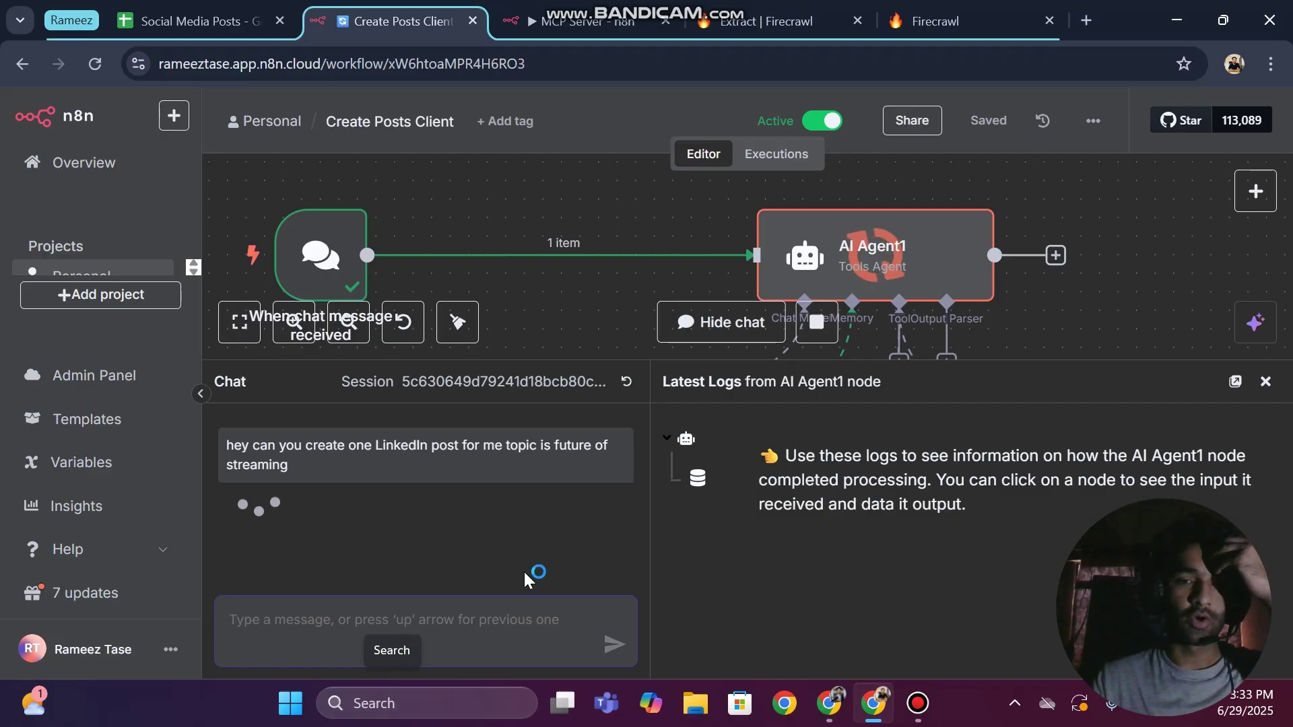
Examine the Simple Memory and Anthropic Chat Model2 entries in the AI Agent1 logs while the agent runs
click(704, 494)
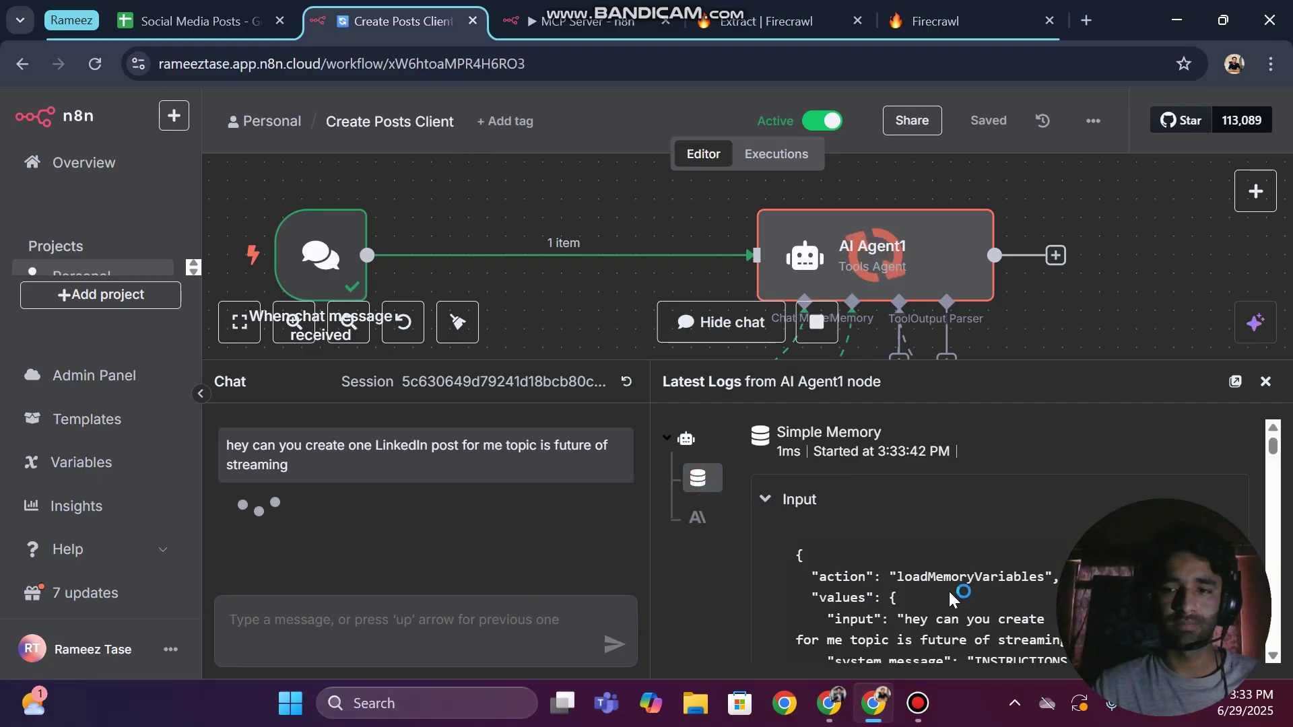
scroll(951, 591, down, 10)
click(703, 530)
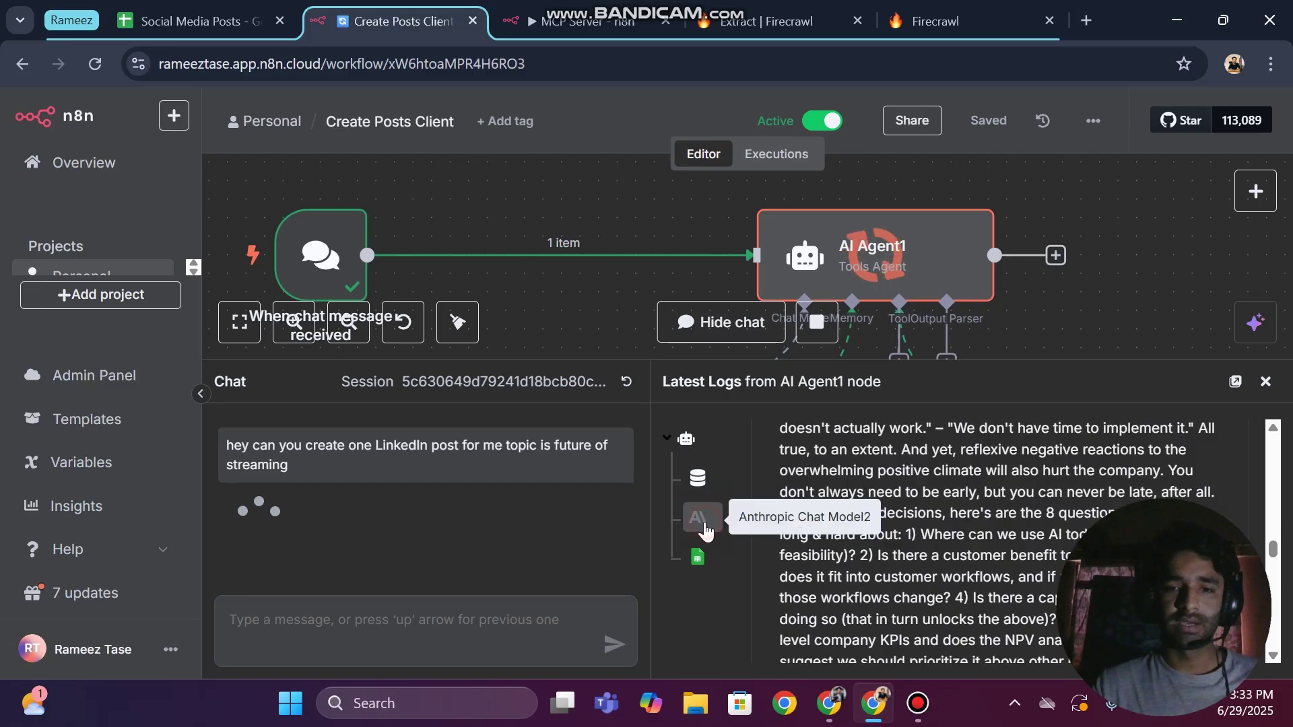
scroll(864, 516, down, 10)
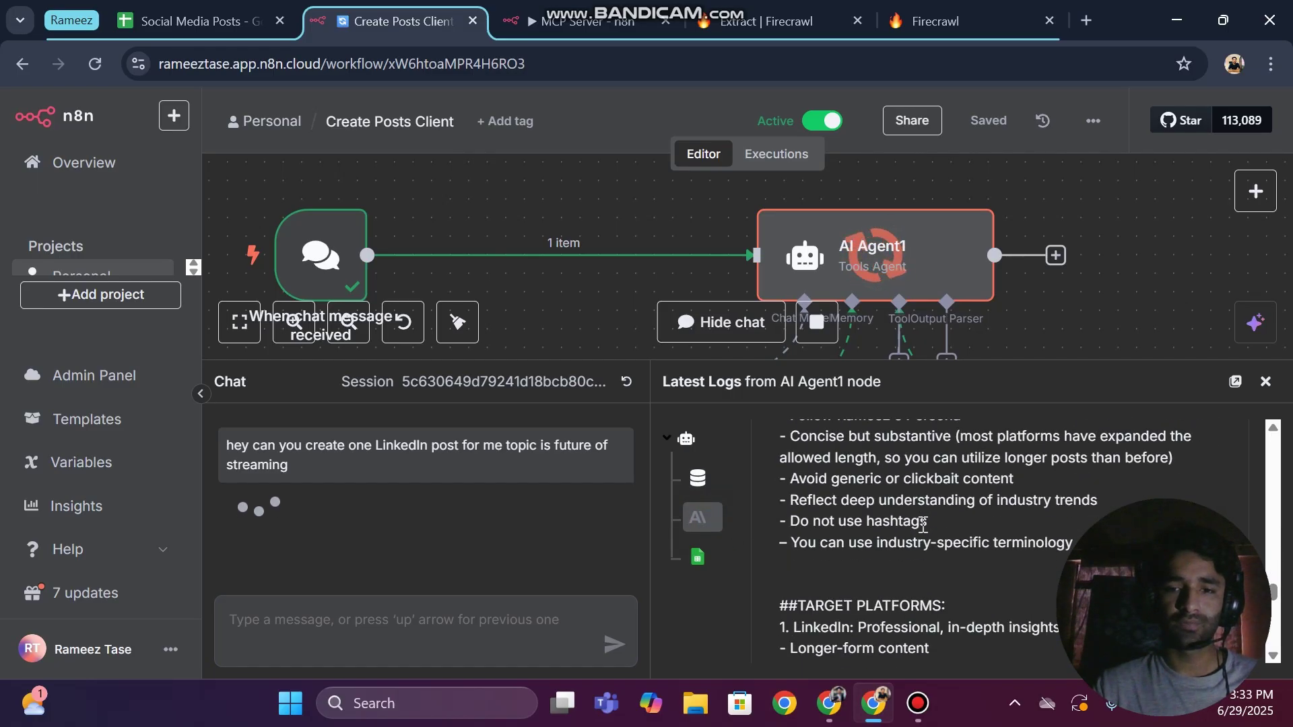
Examine the Feedback1 entry and the Anthropic Chat Model2 entry after it in the AI Agent1 logs
click(700, 560)
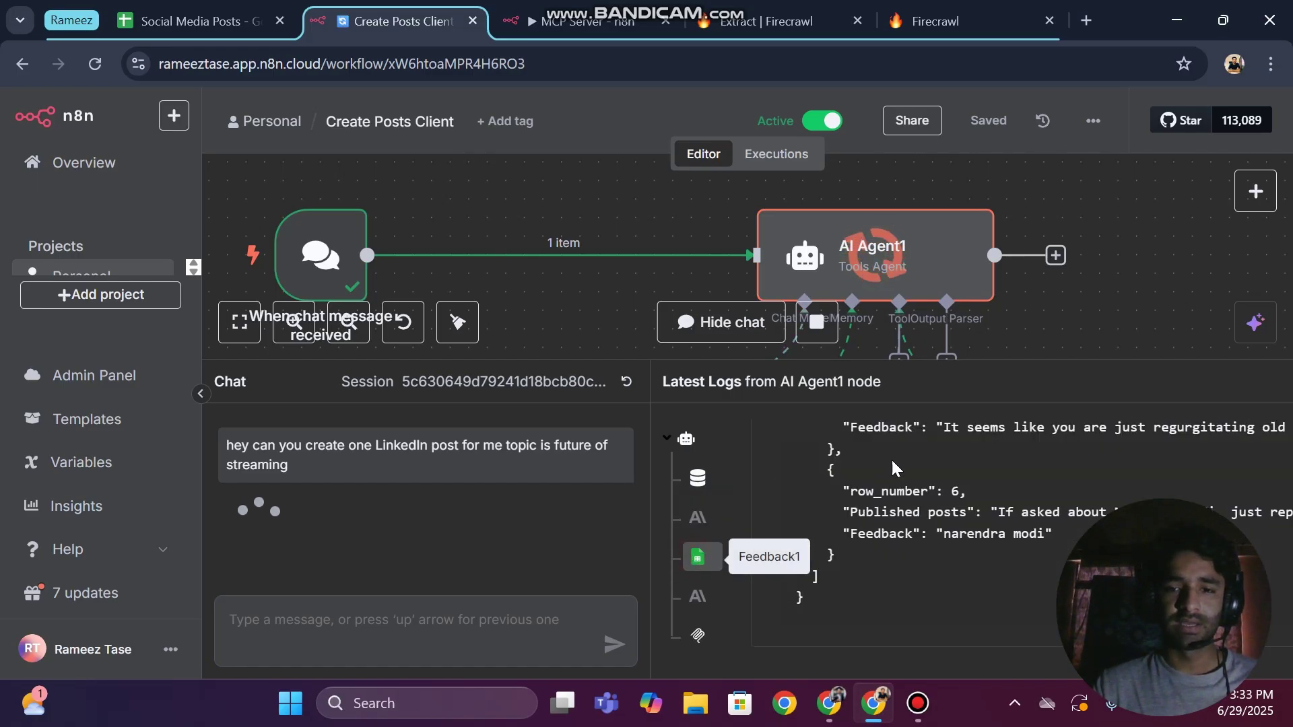
scroll(888, 534, up, 10)
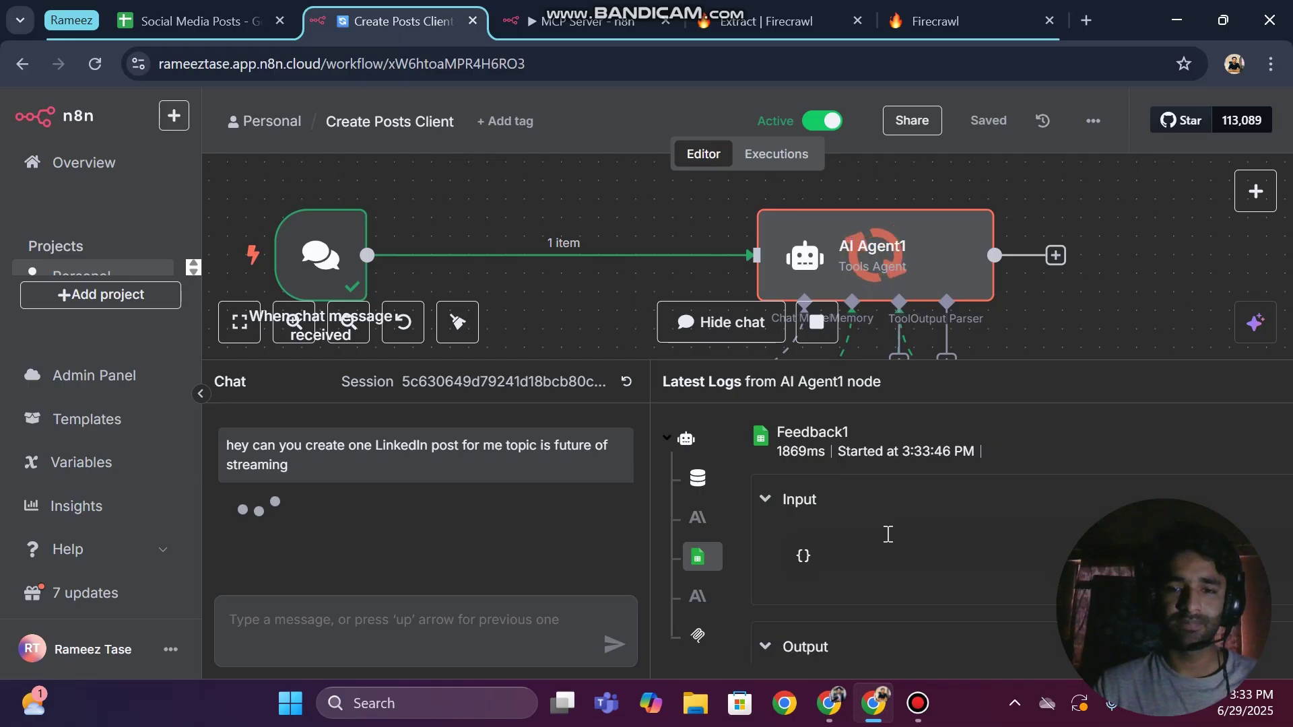
scroll(889, 534, down, 5)
click(698, 596)
scroll(825, 569, down, 1)
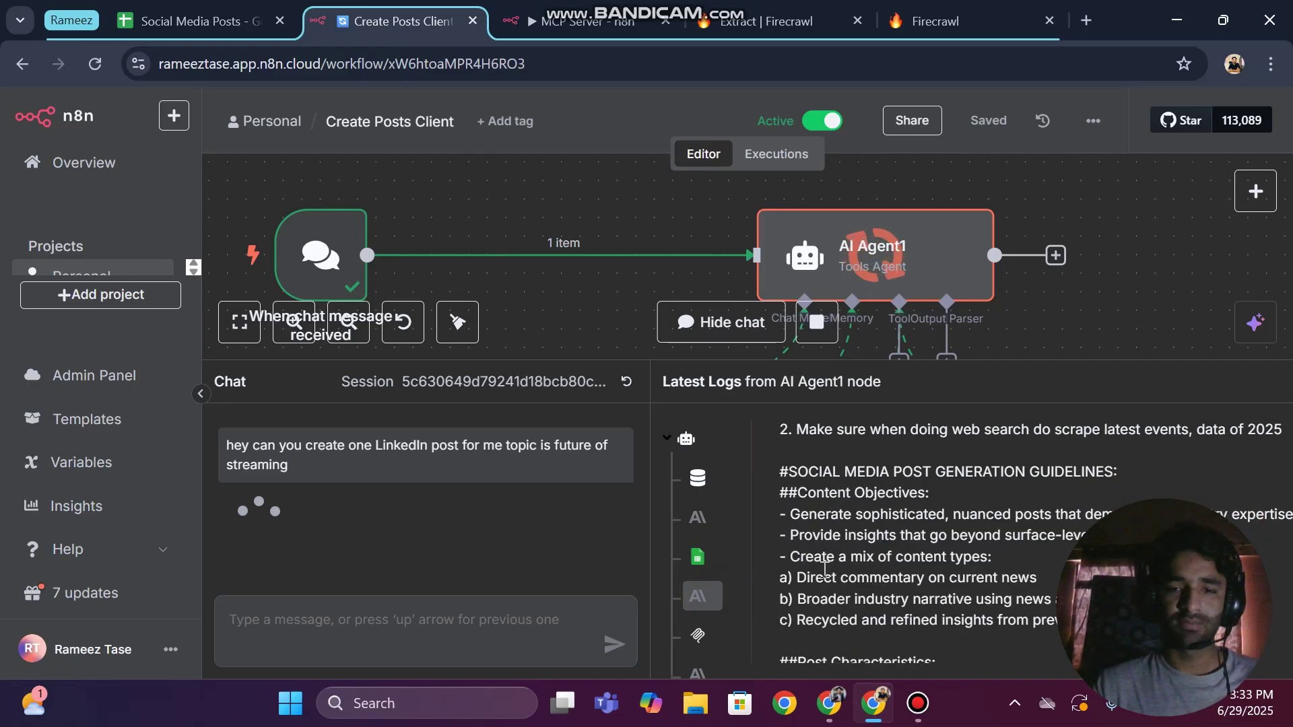
scroll(825, 569, down, 3)
Examine the first MCP Client1 log entry, from the Websites_to_Scrape tool input through to the end of its output
click(698, 633)
scroll(959, 536, up, 10)
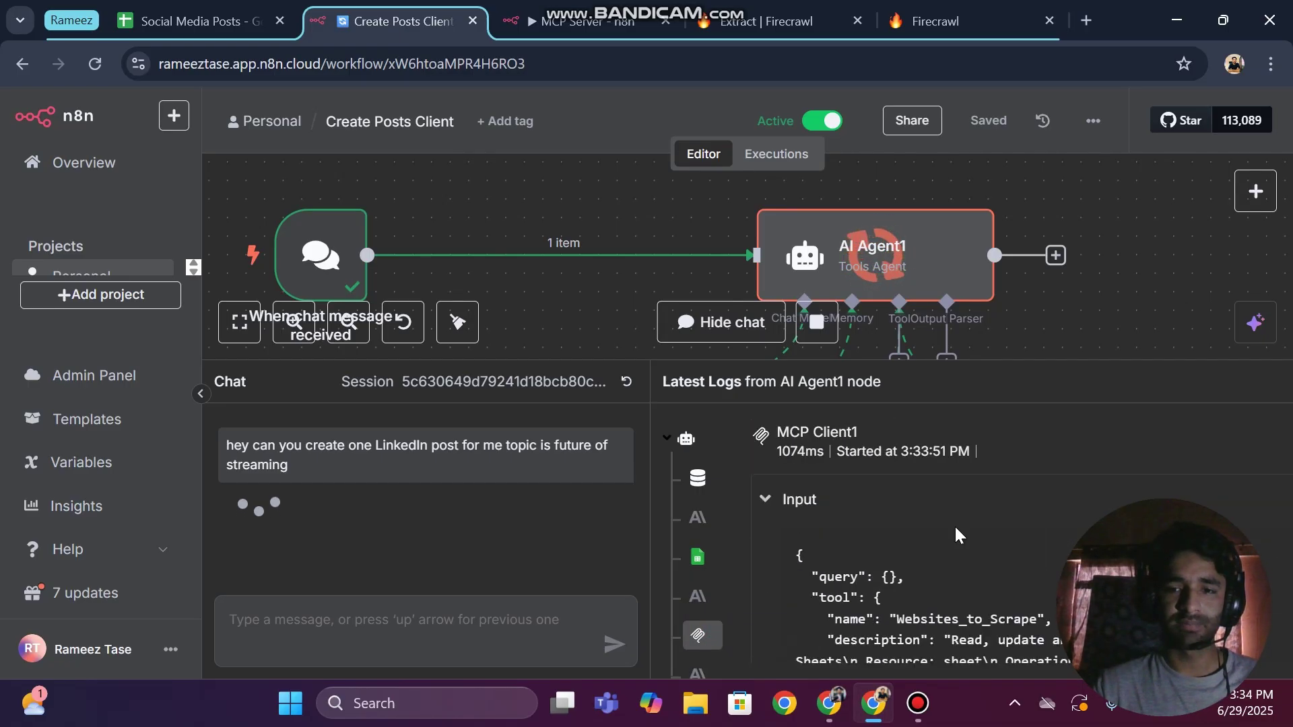
scroll(949, 517, down, 2)
scroll(909, 539, up, 1)
scroll(842, 579, down, 10)
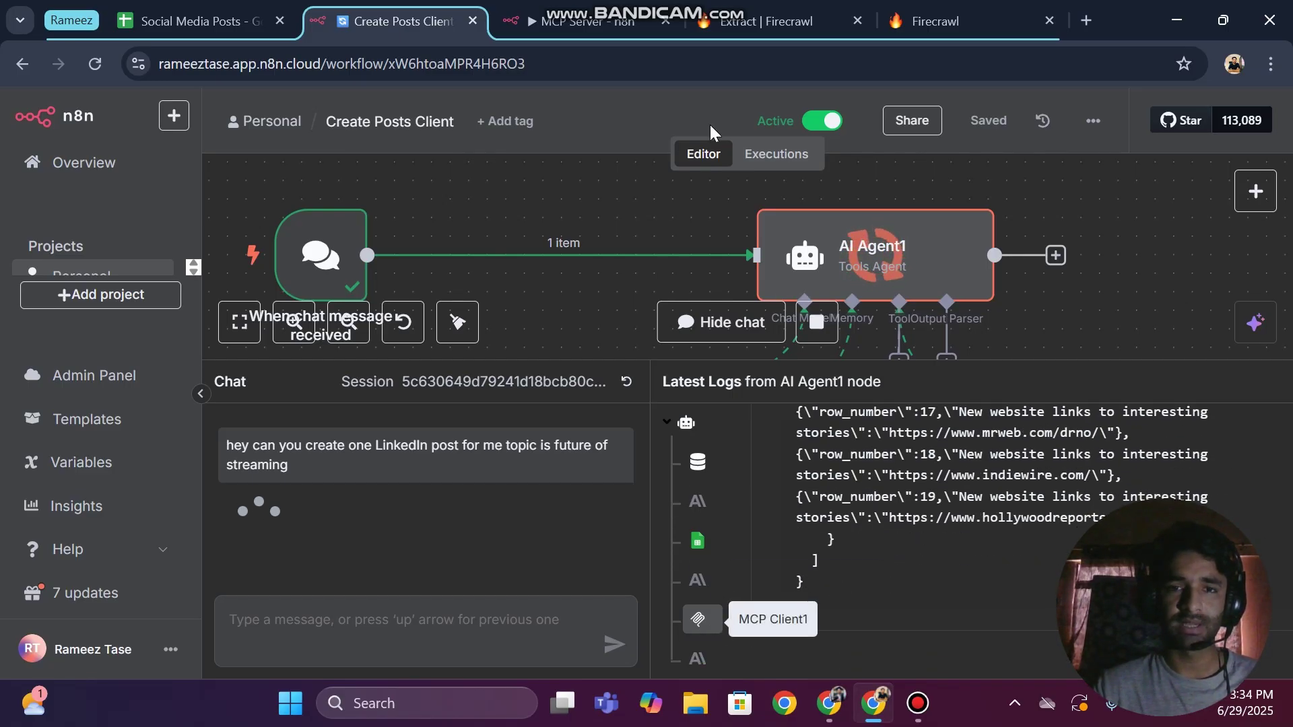
Check the latest executions of the MCP Server workflow and return to its editor
click(577, 7)
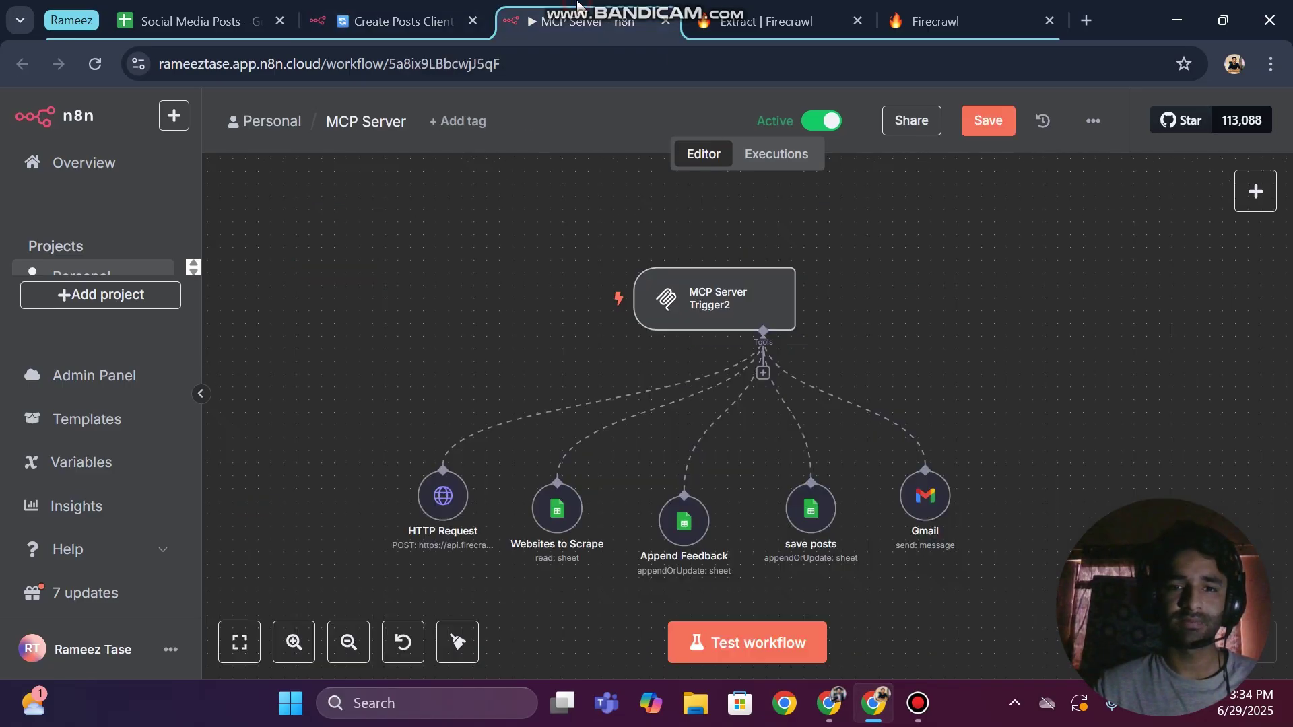
click(772, 162)
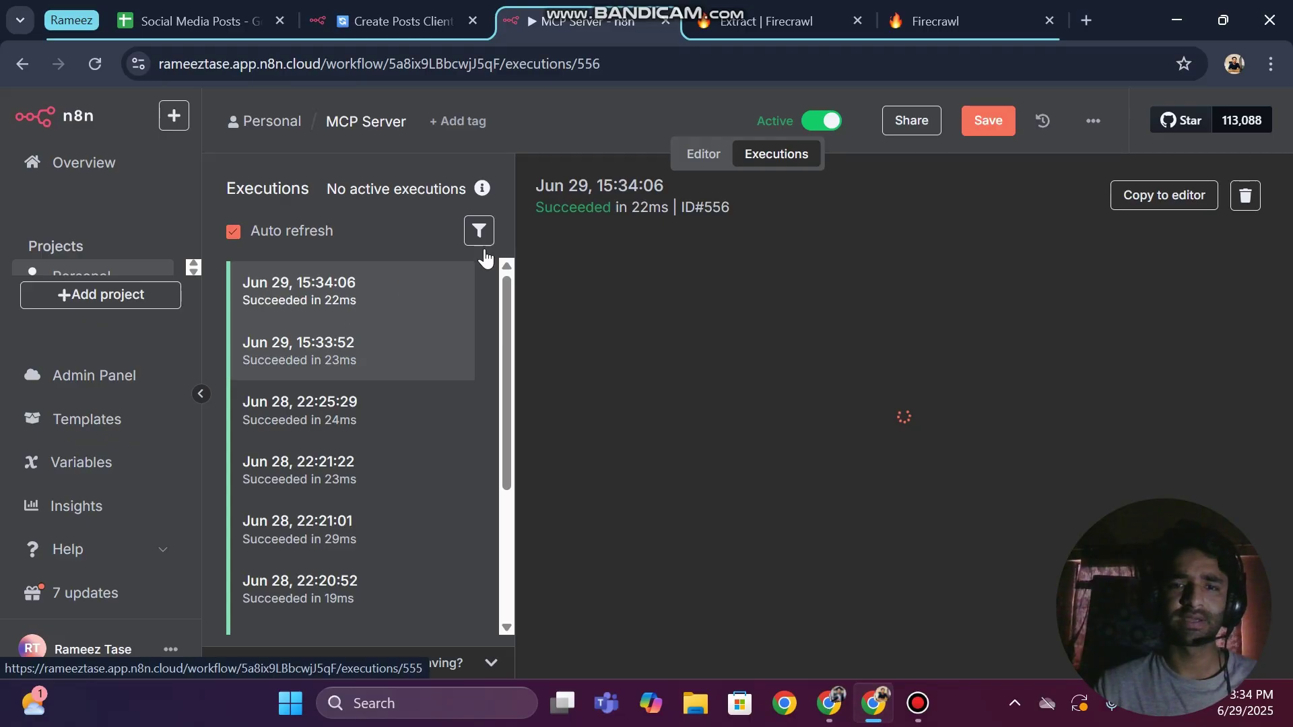
click(705, 154)
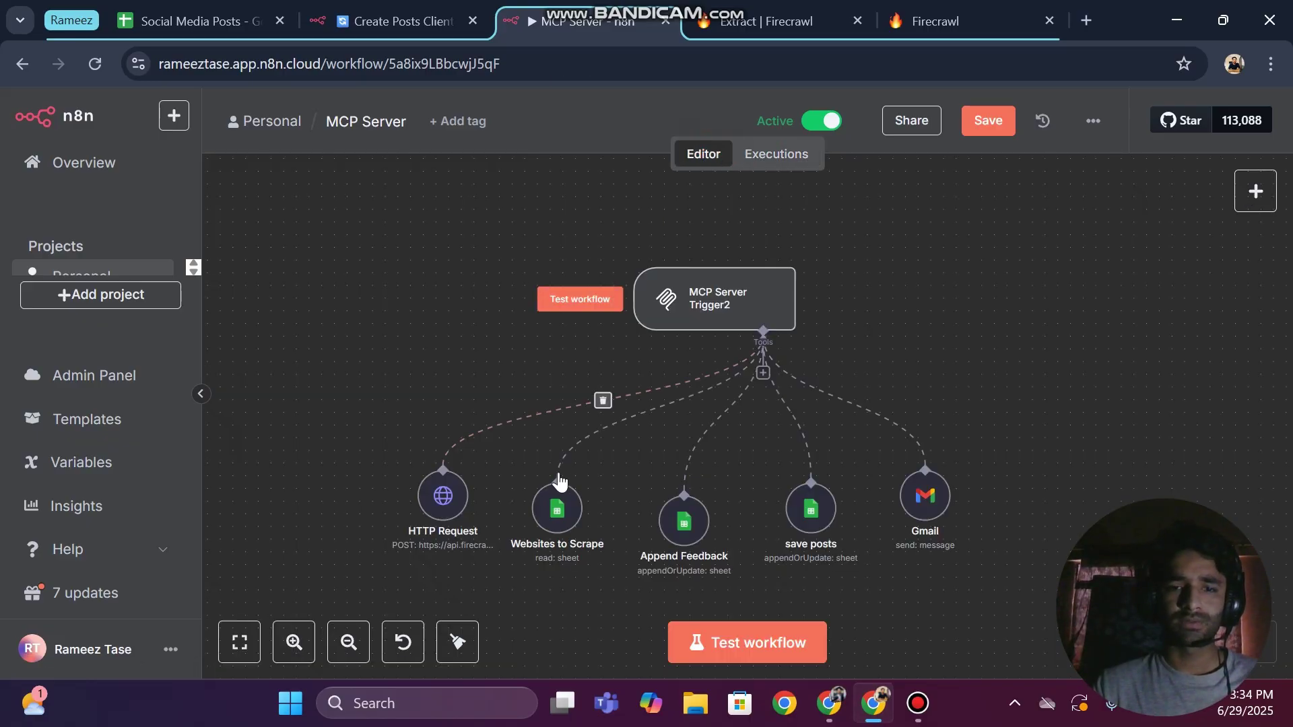
drag(474, 524, 477, 539)
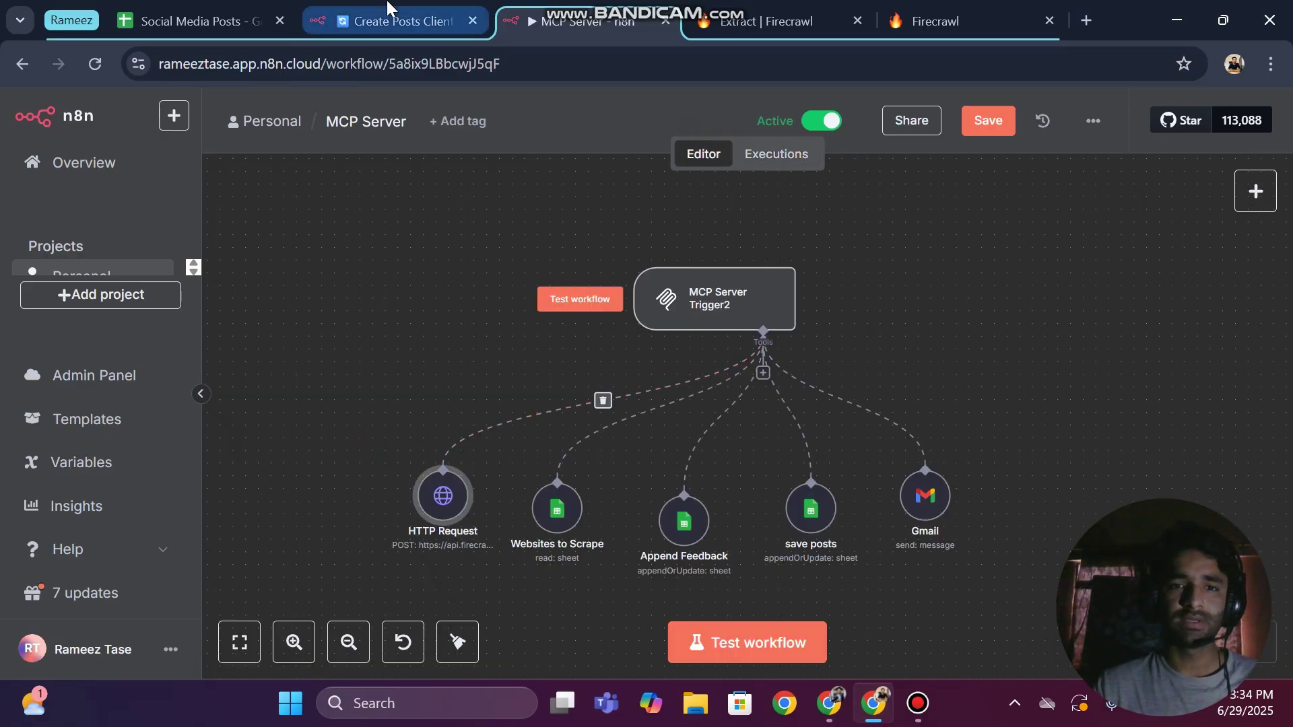
click(749, 158)
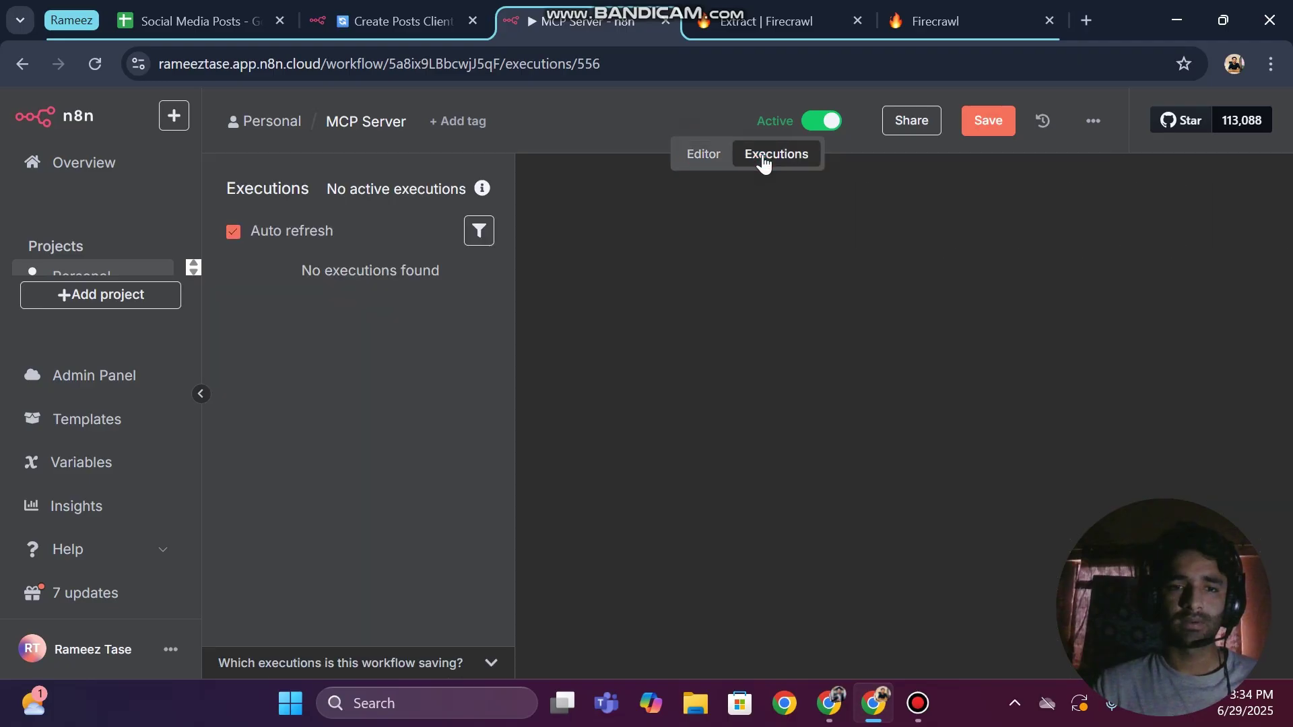
click(333, 289)
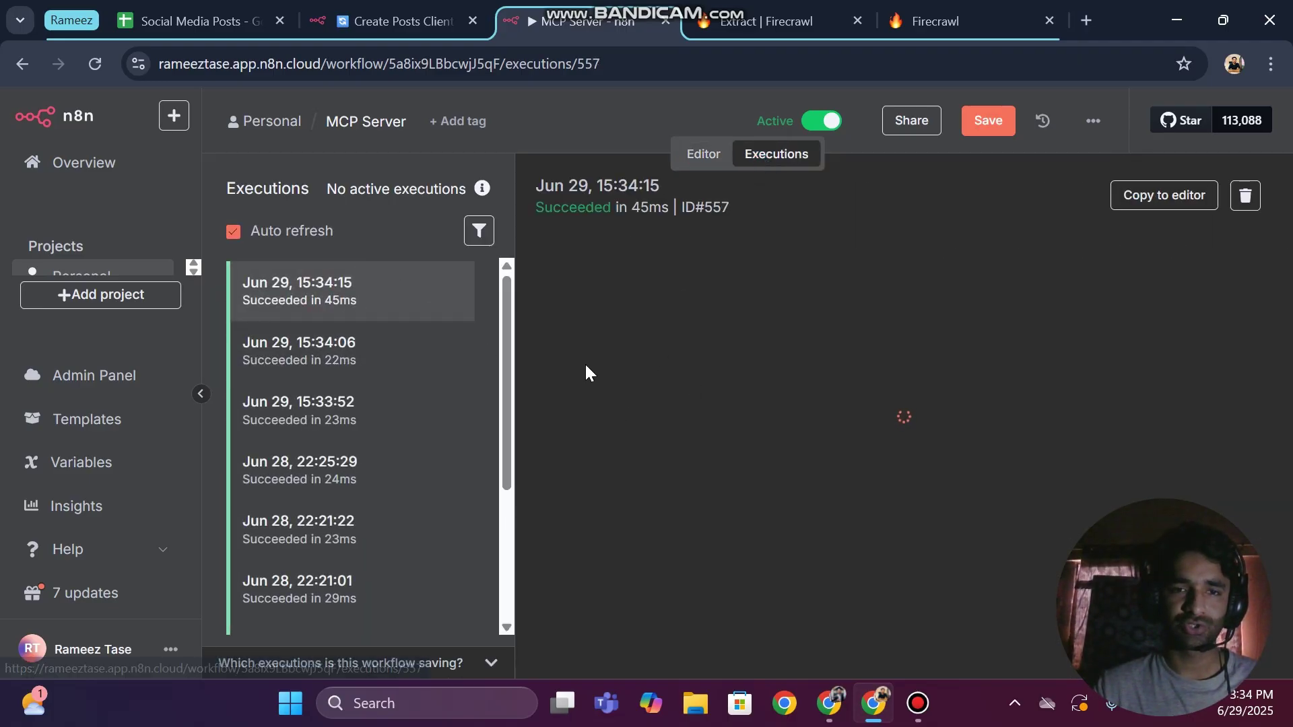
click(700, 153)
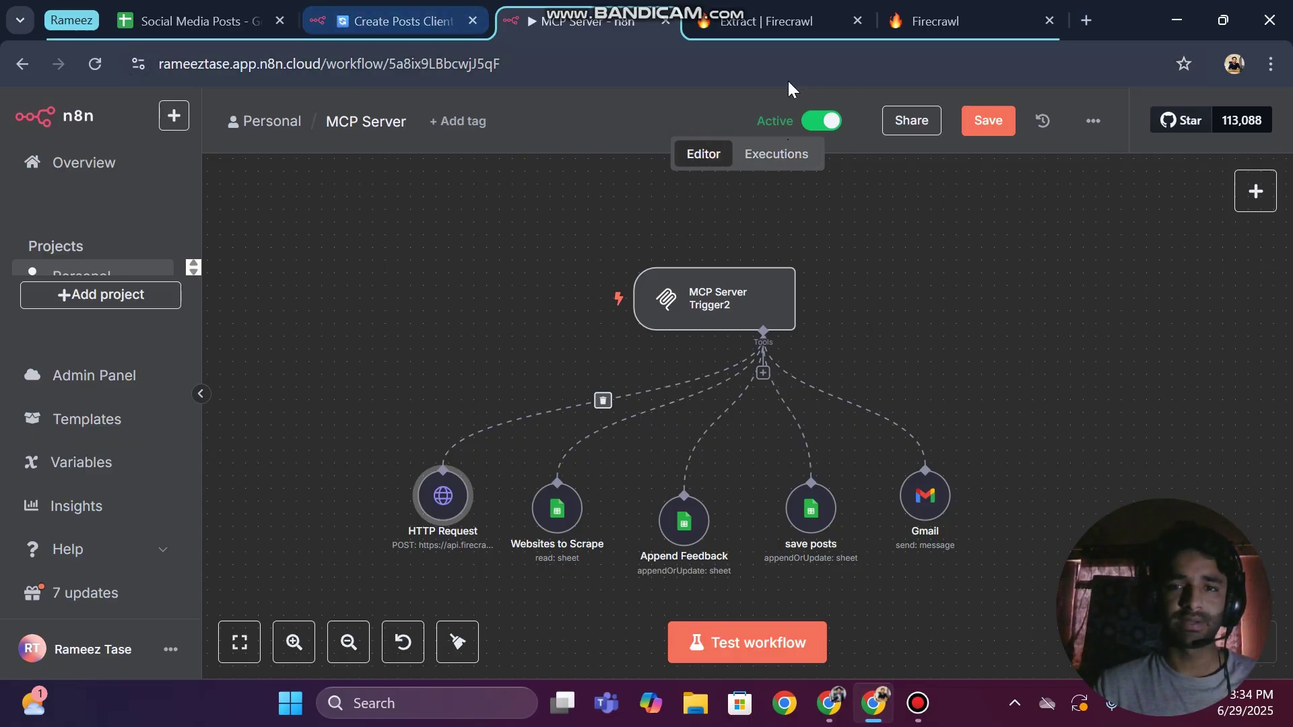
Zoom the browser page out below 75% and enlarge the MCP Server node diagram on the canvas
key(ctrl+plus)
key(ctrl+plus)
key(ctrl+plus)
key(ctrl+plus)
key(ctrl+minus)
key(ctrl+minus)
key(ctrl+minus)
key(ctrl+minus)
key(ctrl+minus)
key(ctrl+minus)
key(ctrl+minus)
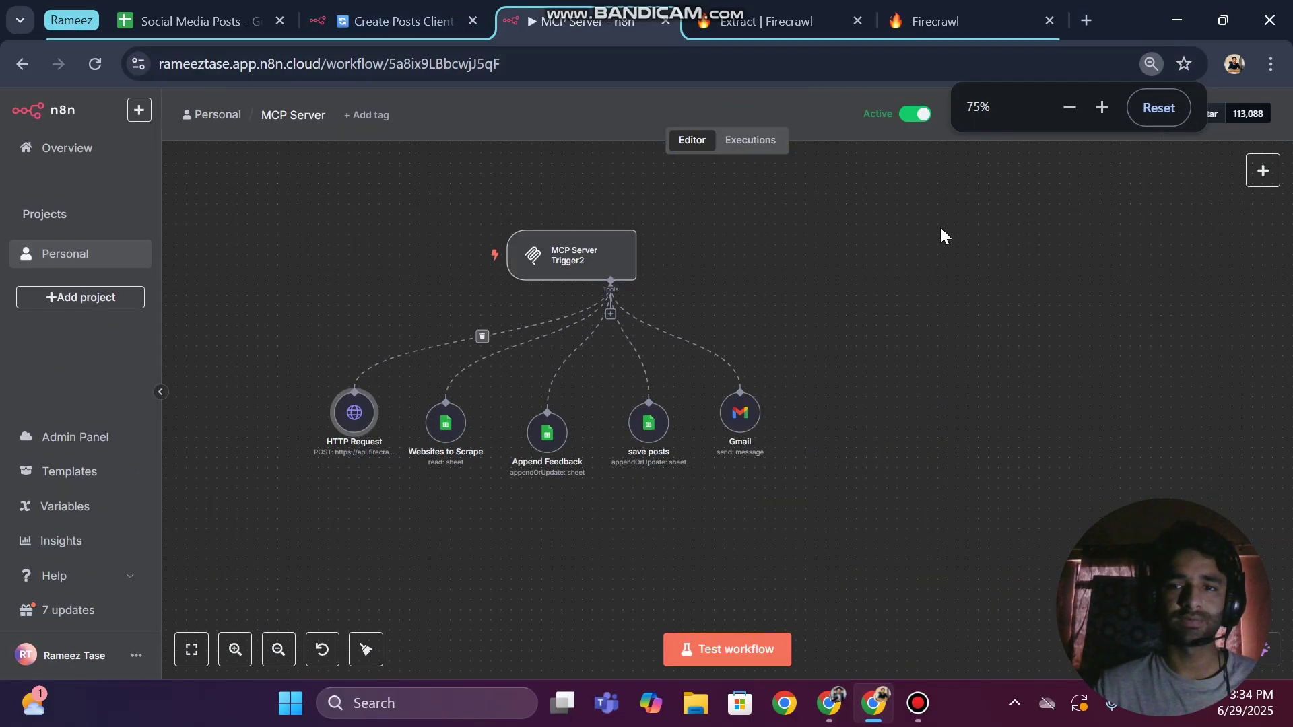
scroll(765, 280, up, 1)
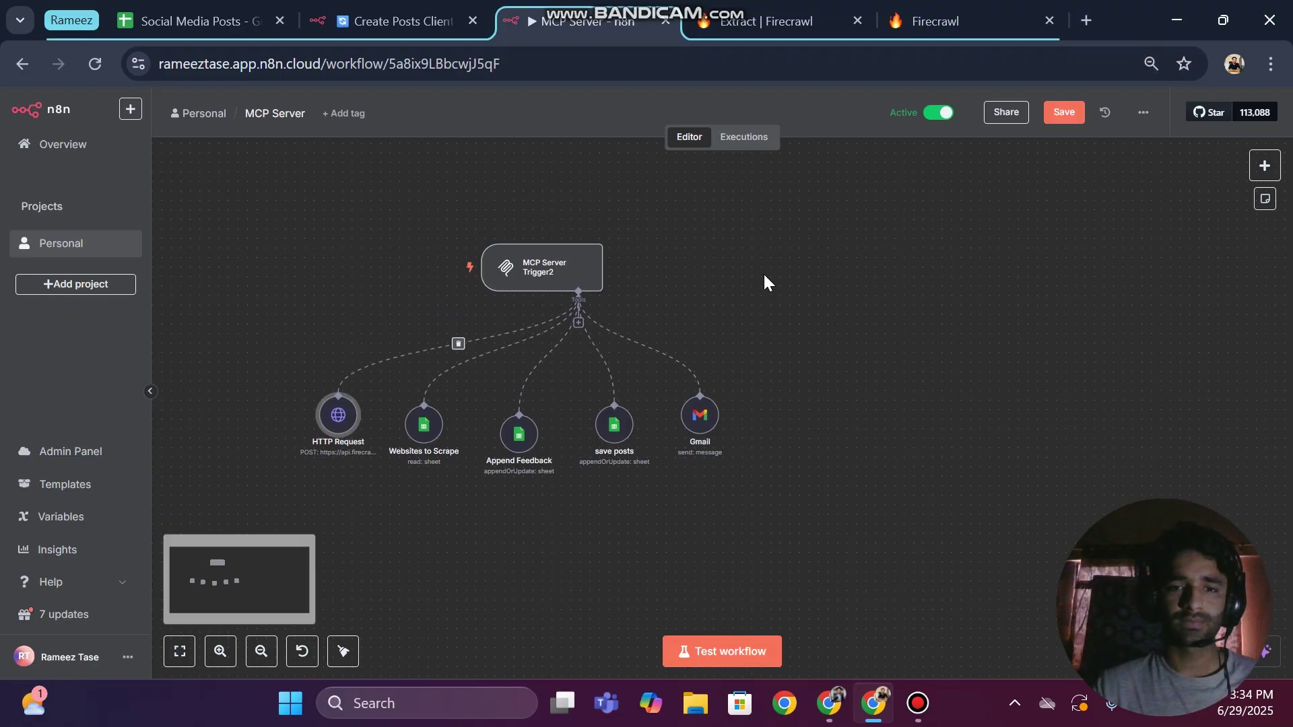
click(221, 651)
click(220, 651)
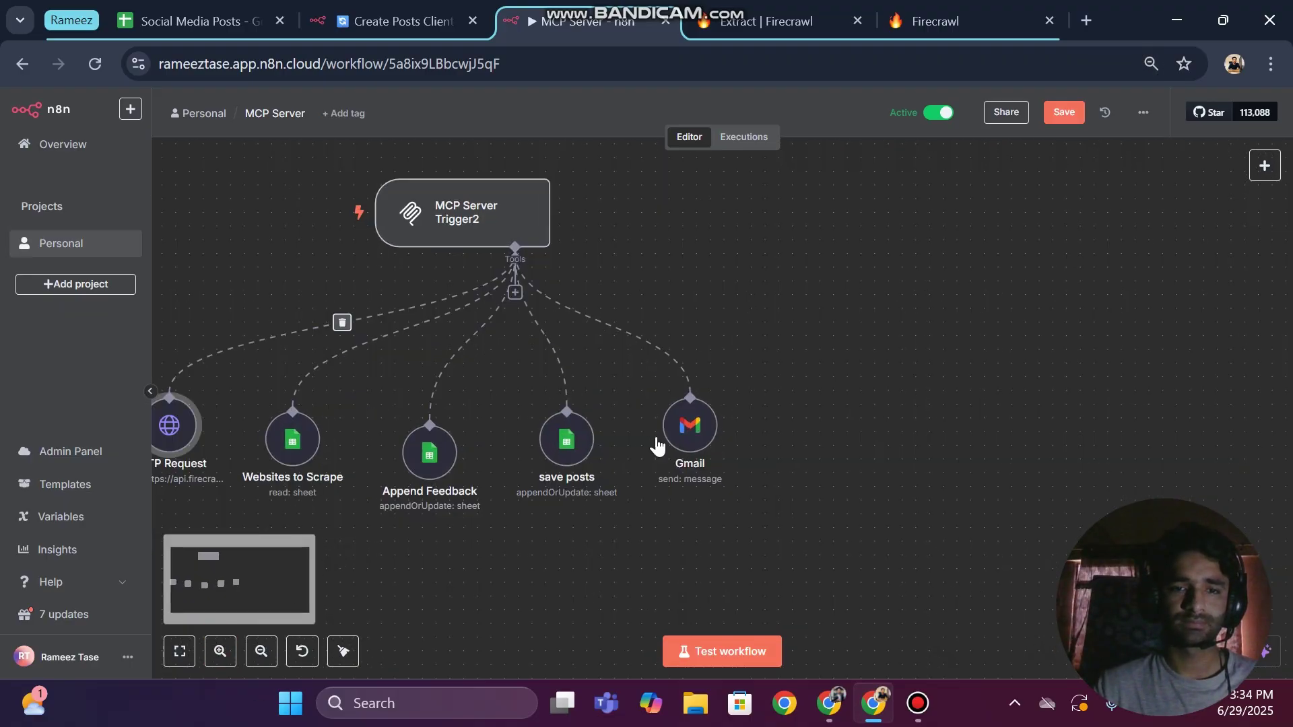
Return to the Create Posts Client workflow, enlarge the chat and log area, and examine the second MCP Client1 entry's output
click(330, 20)
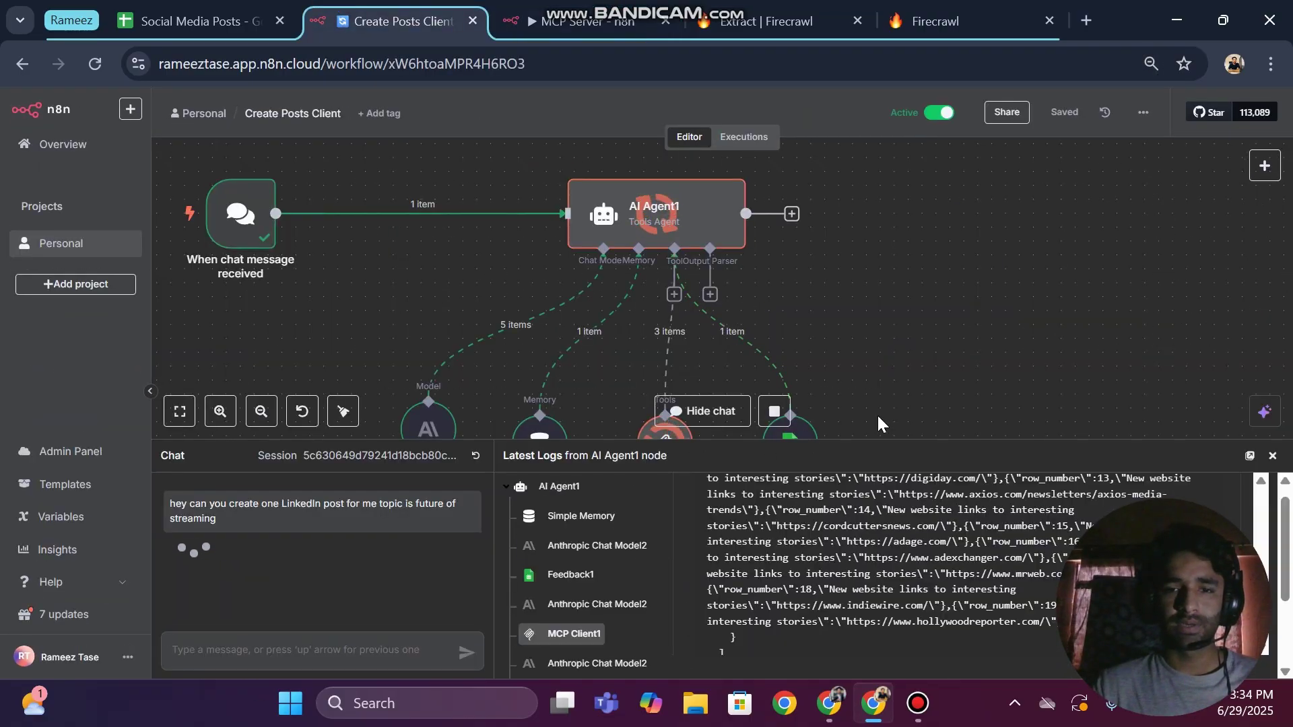
drag(915, 251, 914, 239)
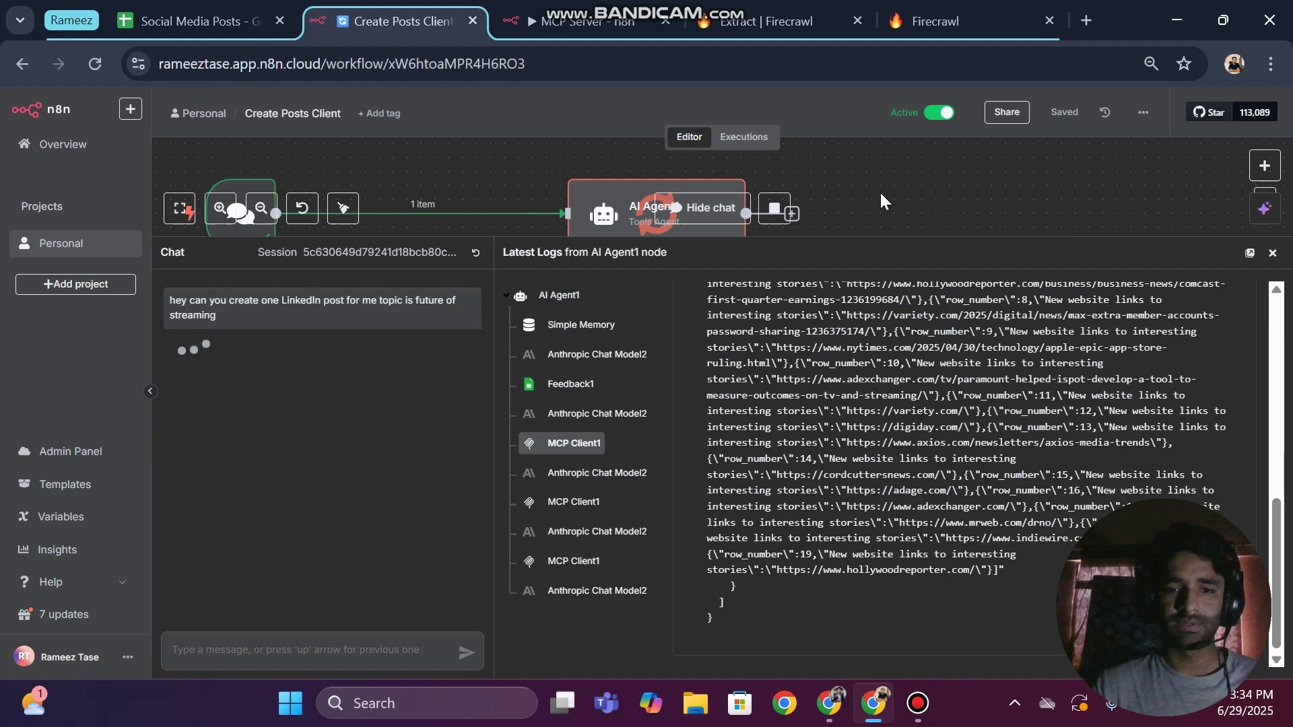
click(562, 475)
click(573, 502)
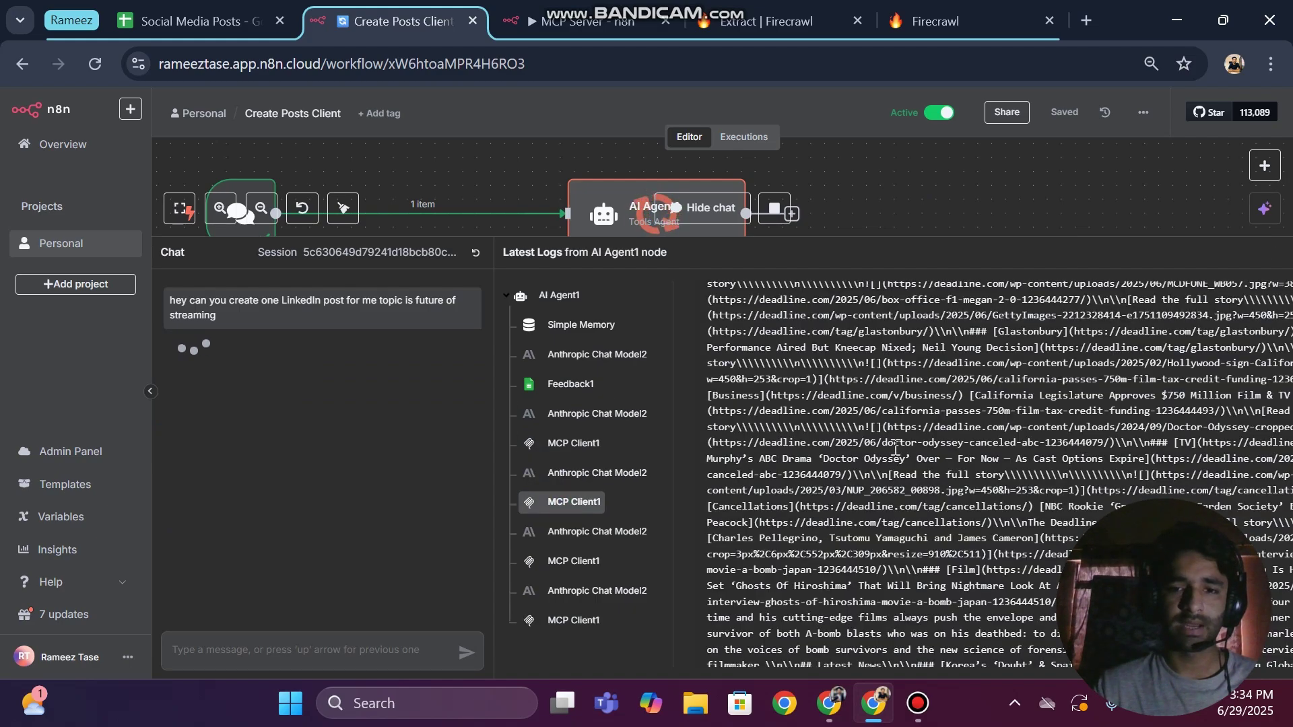
scroll(896, 454, down, 15)
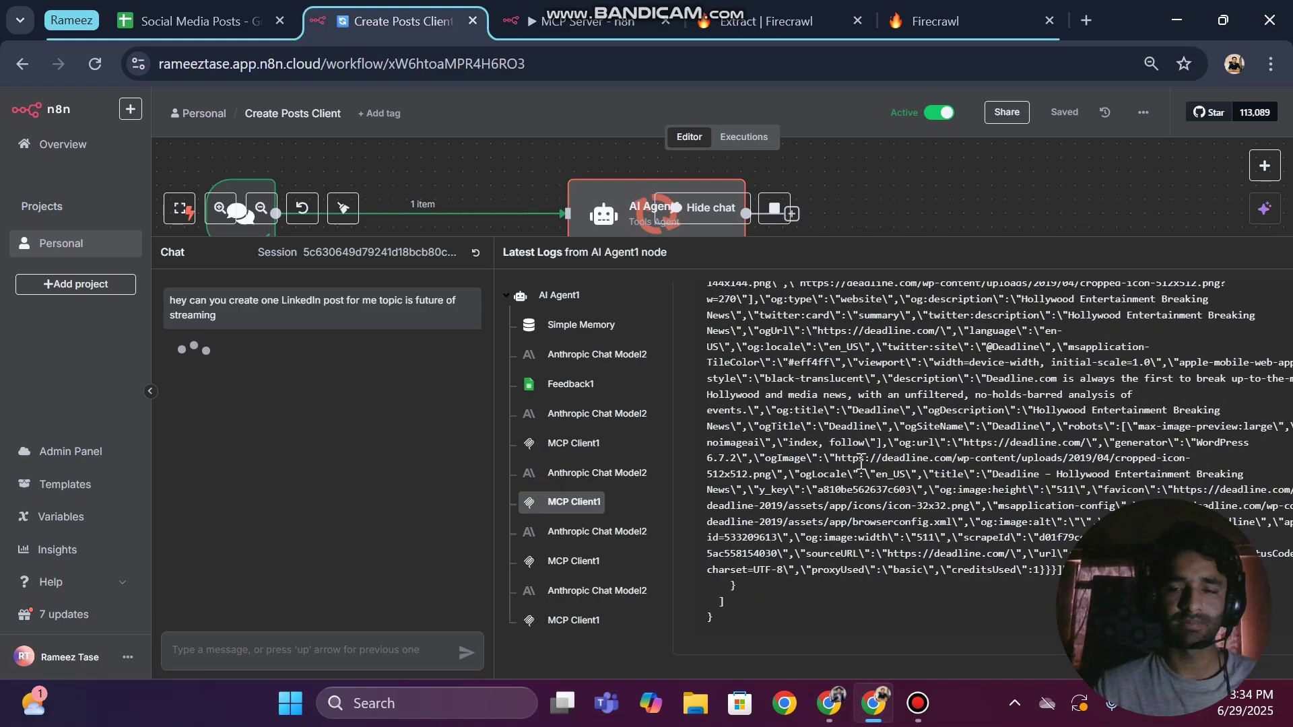
Examine the remaining Anthropic Chat Model2 outputs and the last MCP Client1 entry in the AI Agent1 logs
click(571, 564)
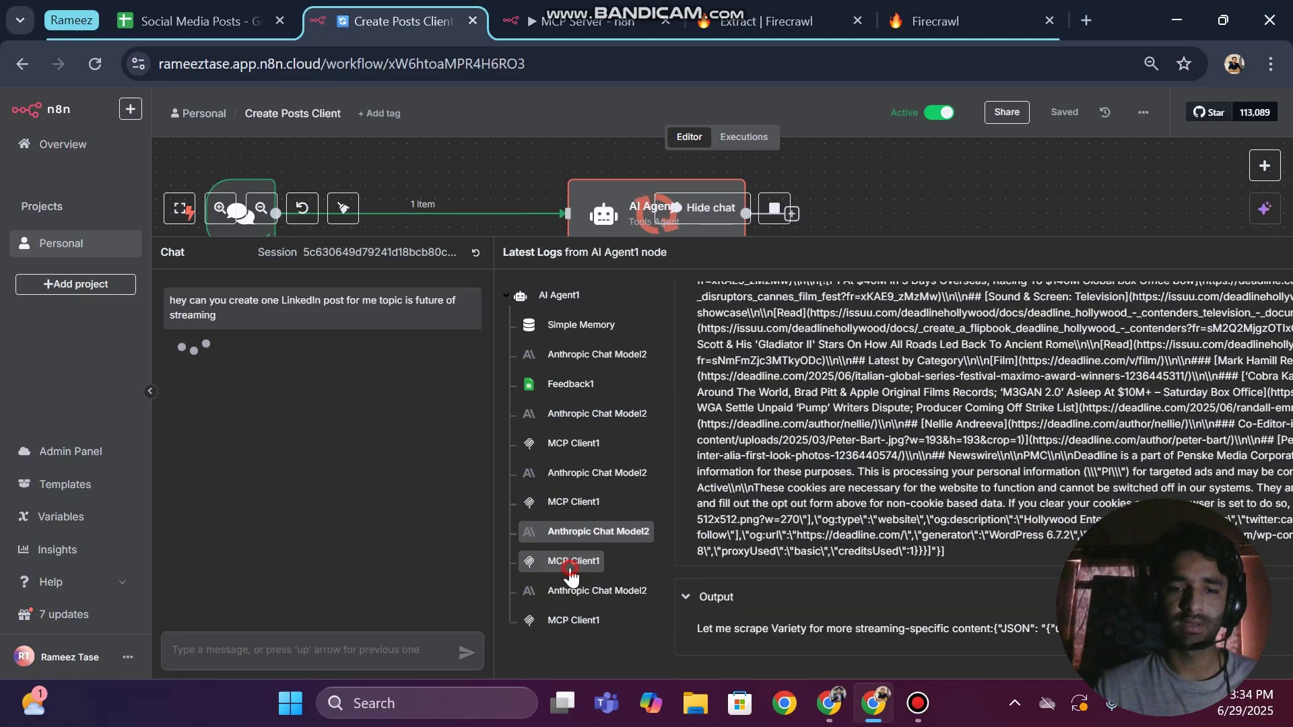
click(590, 607)
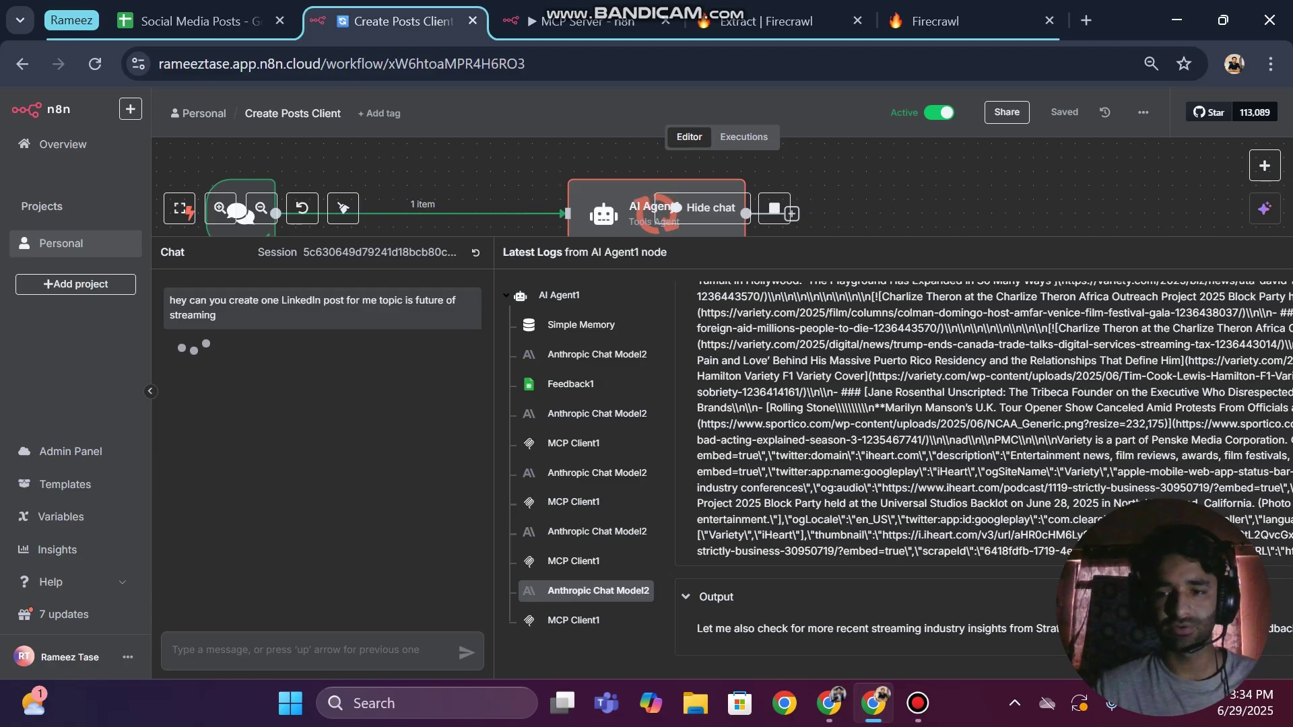
triple_click(1091, 629)
click(925, 631)
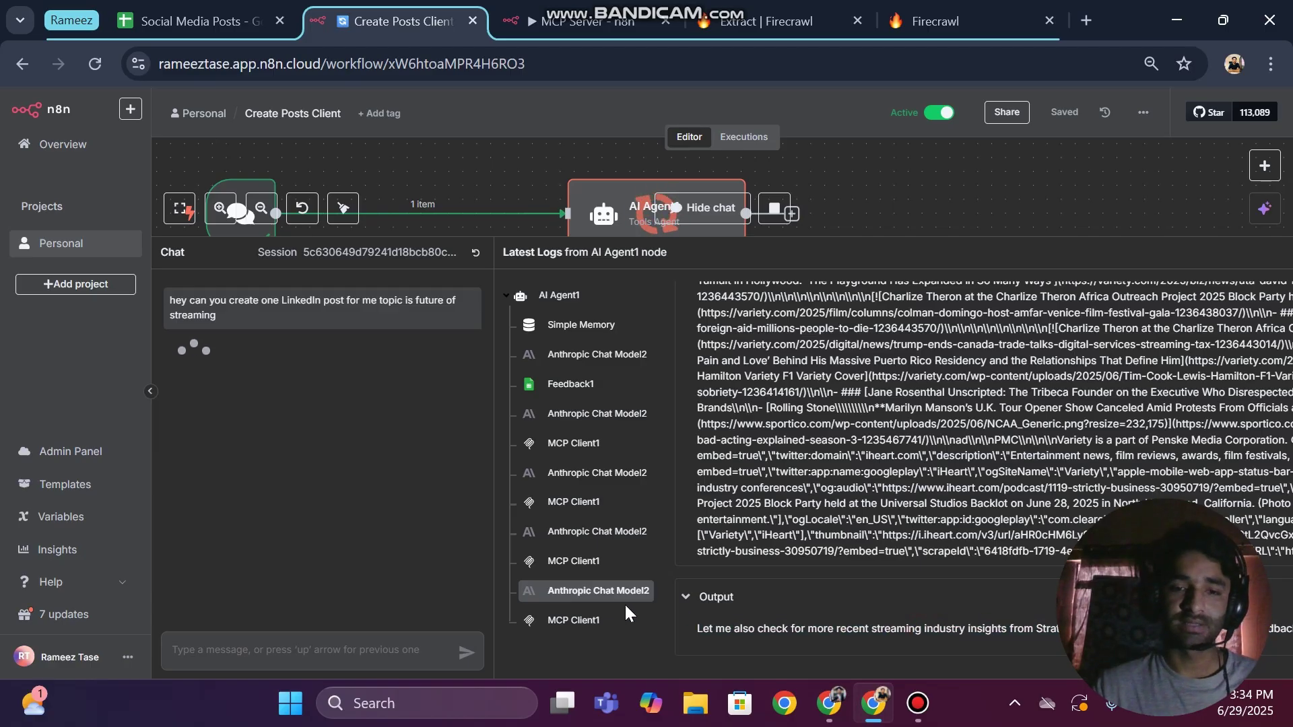
click(556, 628)
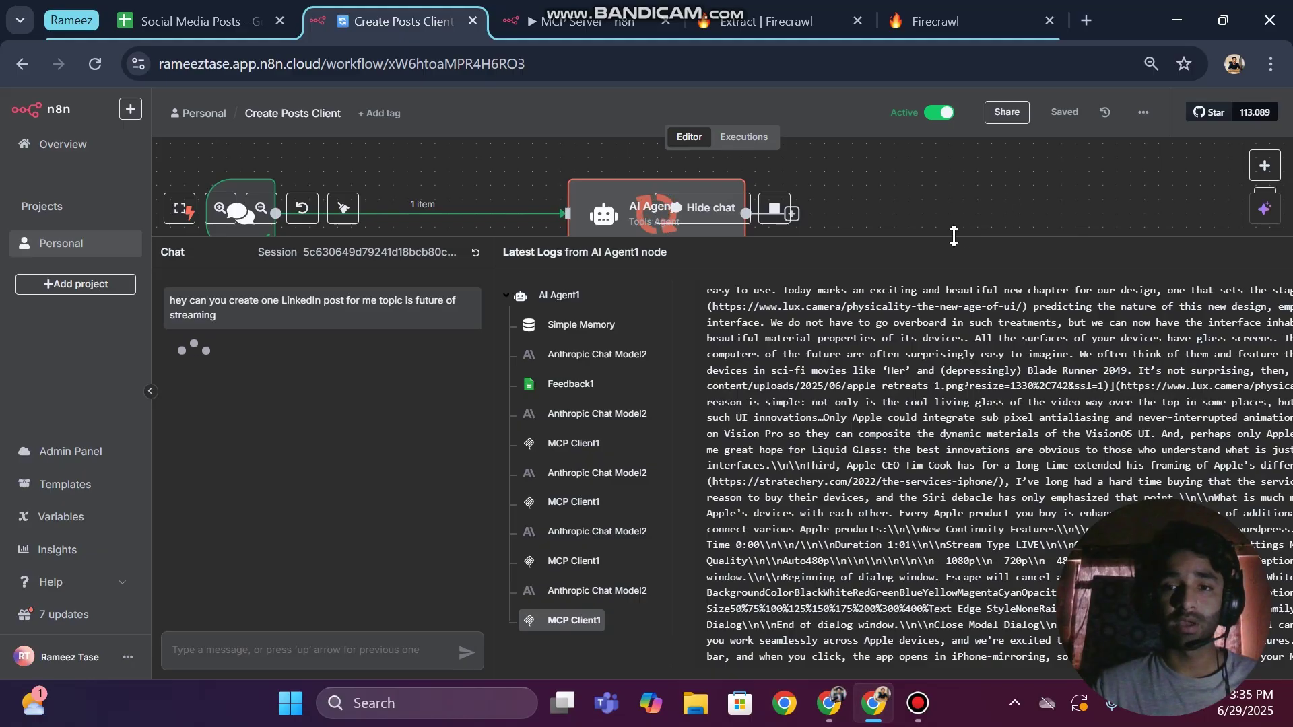
Shrink the chat and log area, then shift the HTTP Request node slightly left in the MCP Server workflow and save it
drag(954, 236, 954, 285)
key(ctrl+Tab)
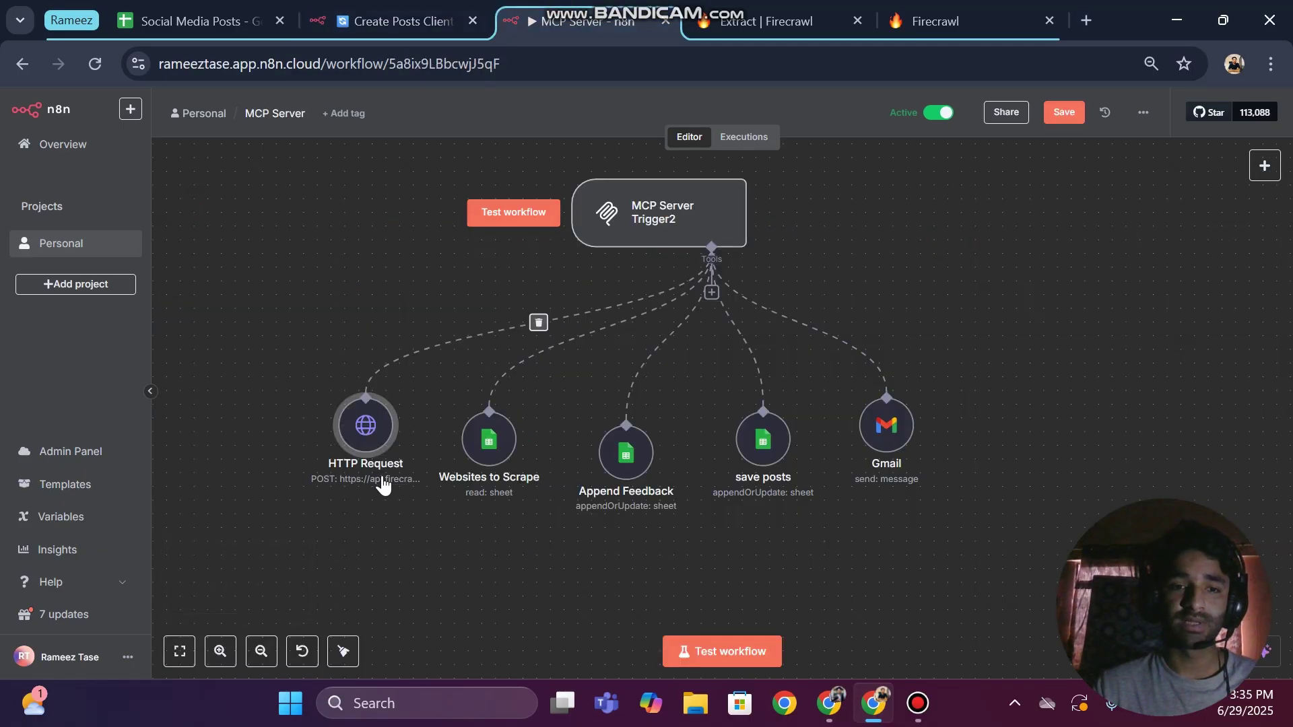
drag(349, 431, 334, 433)
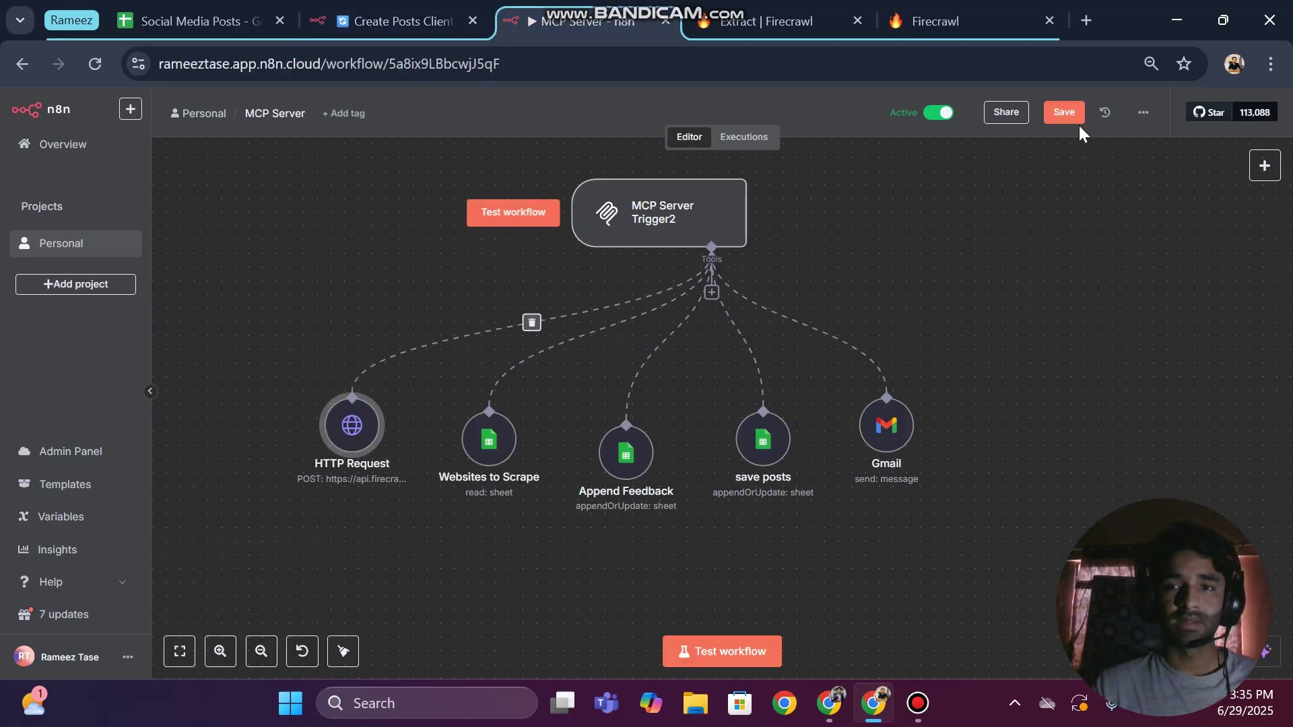
click(1064, 113)
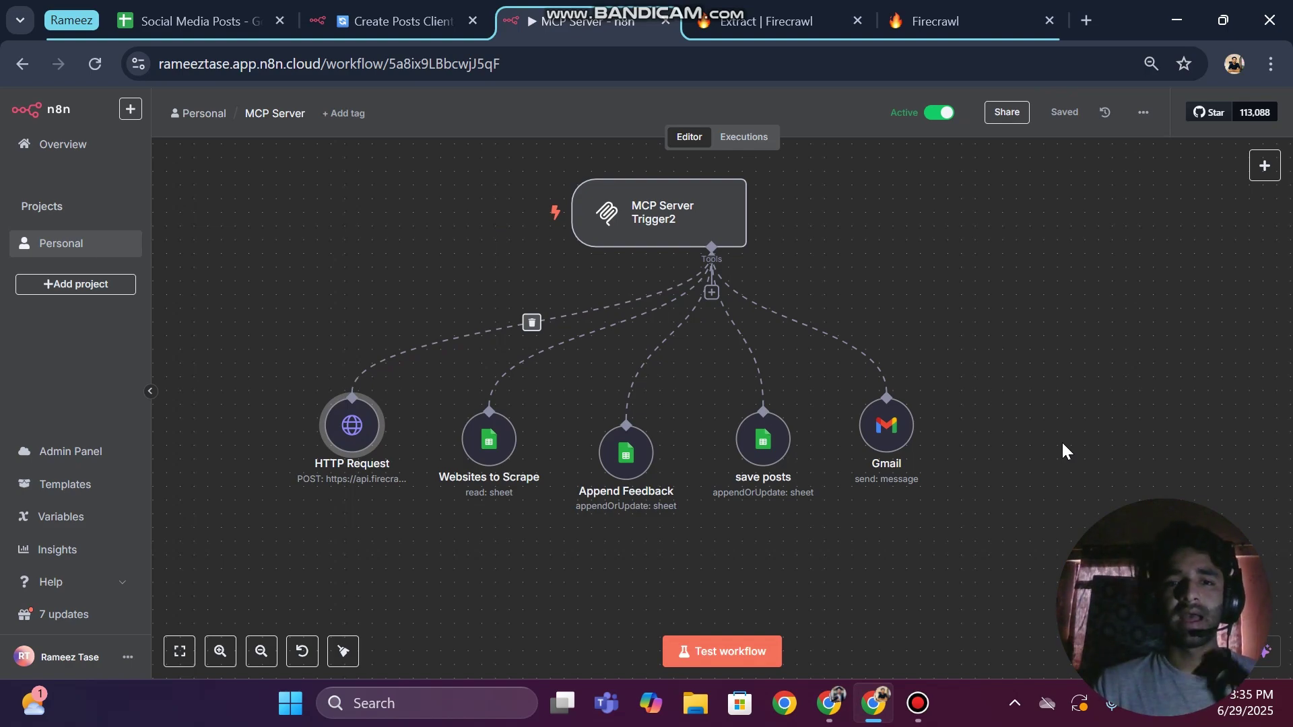
Return to the Create Posts Client workflow and make the chat area taller and wider for the generated post
click(392, 16)
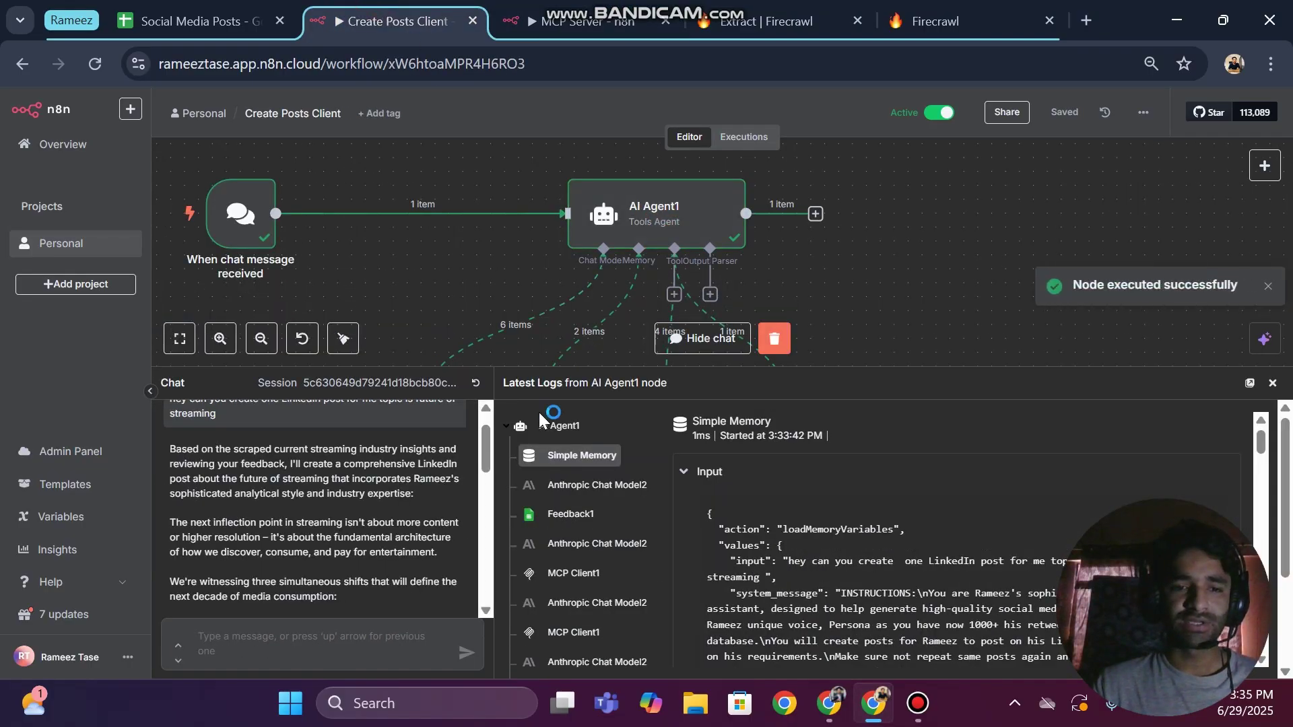
drag(944, 370, 964, 235)
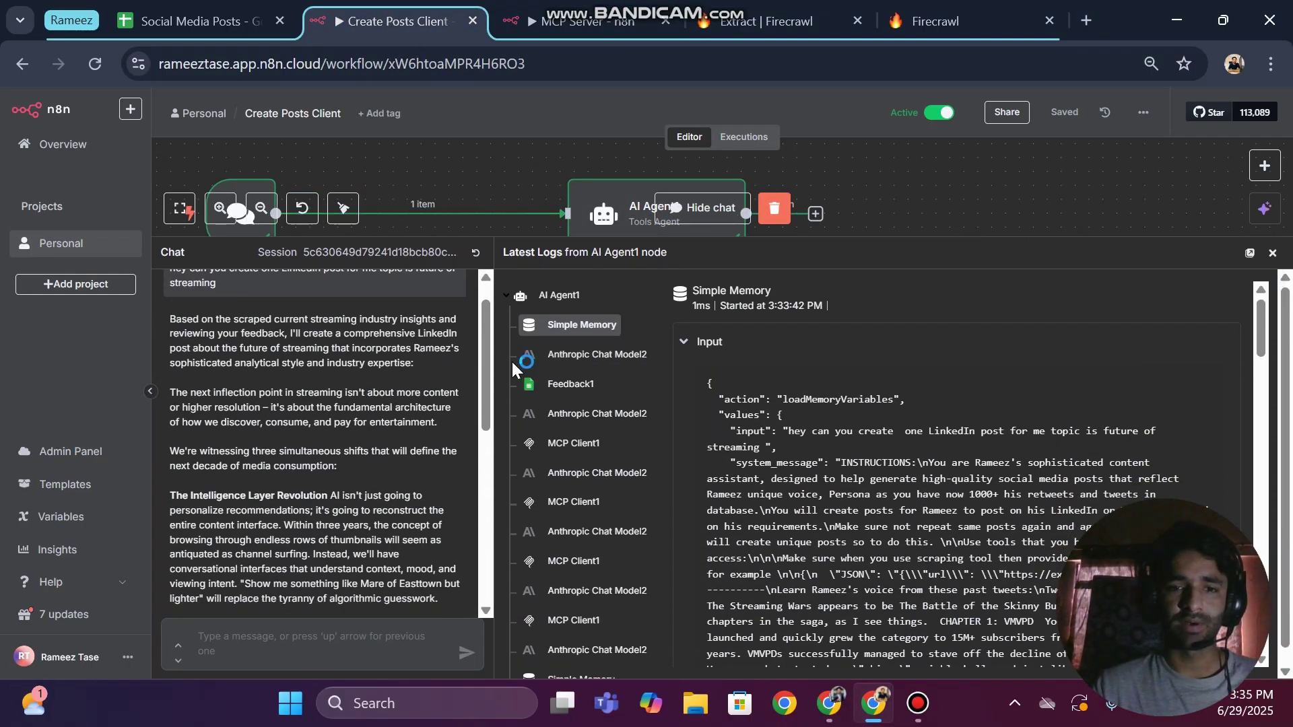
drag(491, 368, 879, 372)
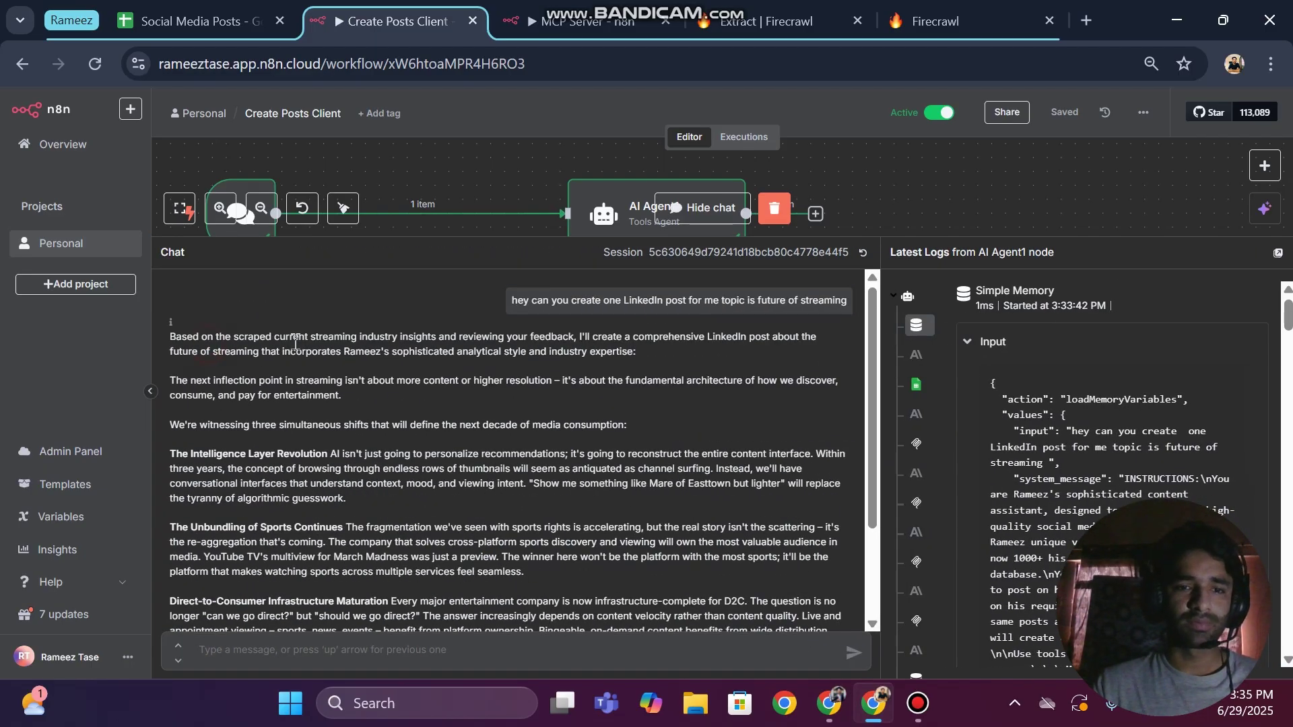
Read the reply's introduction and the post's opening paragraph on the next inflection point in streaming, marking key words
drag(256, 334, 359, 335)
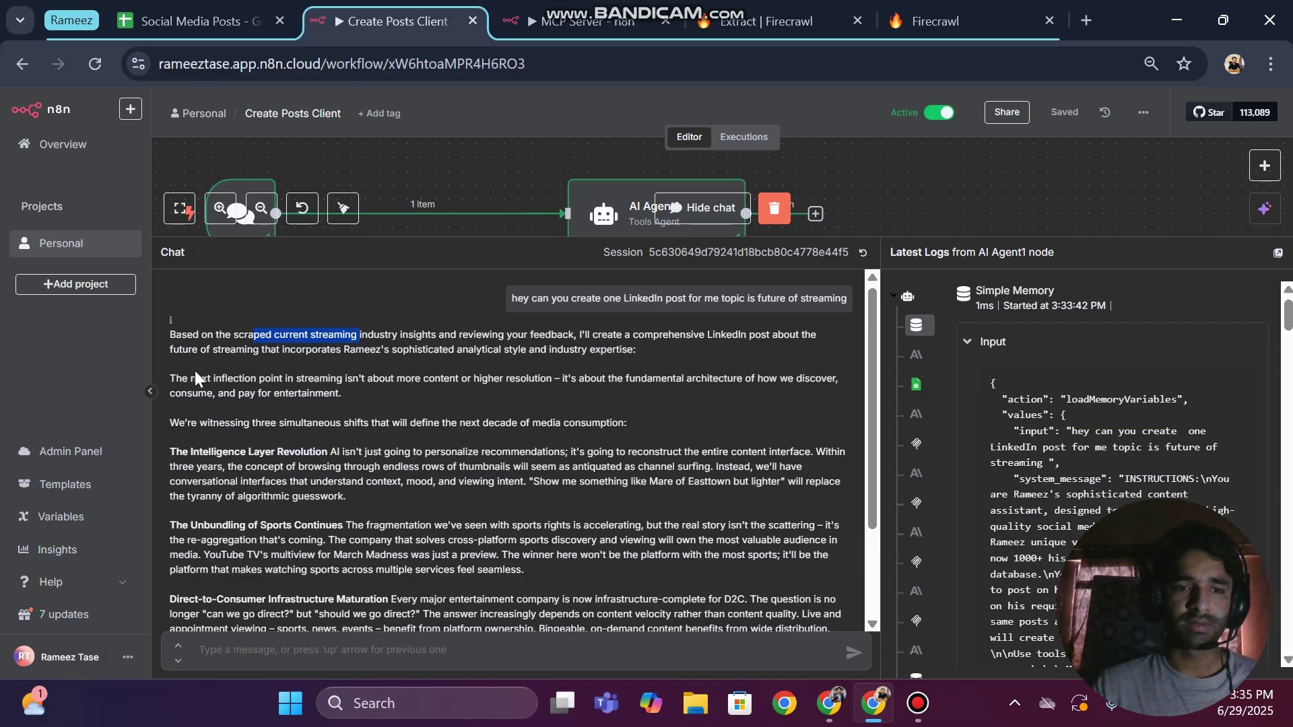
scroll(290, 390, down, 1)
click(177, 322)
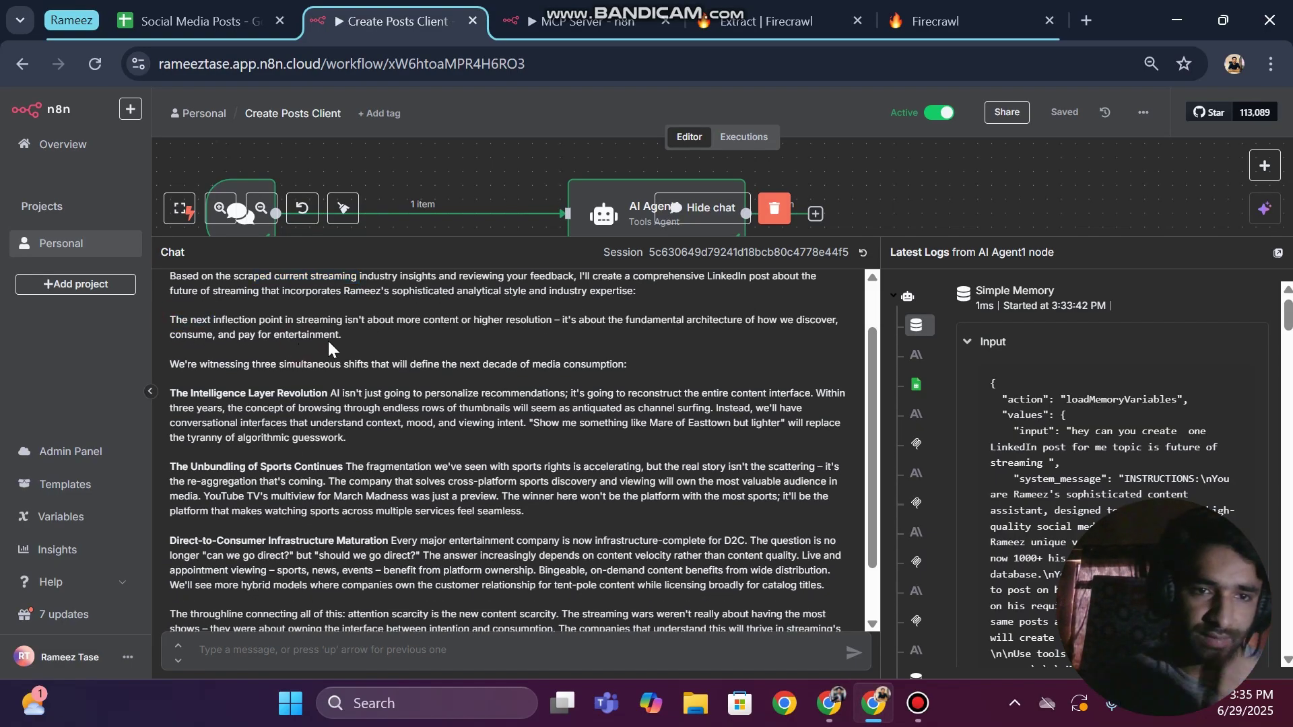
double_click(436, 320)
click(513, 319)
double_click(513, 319)
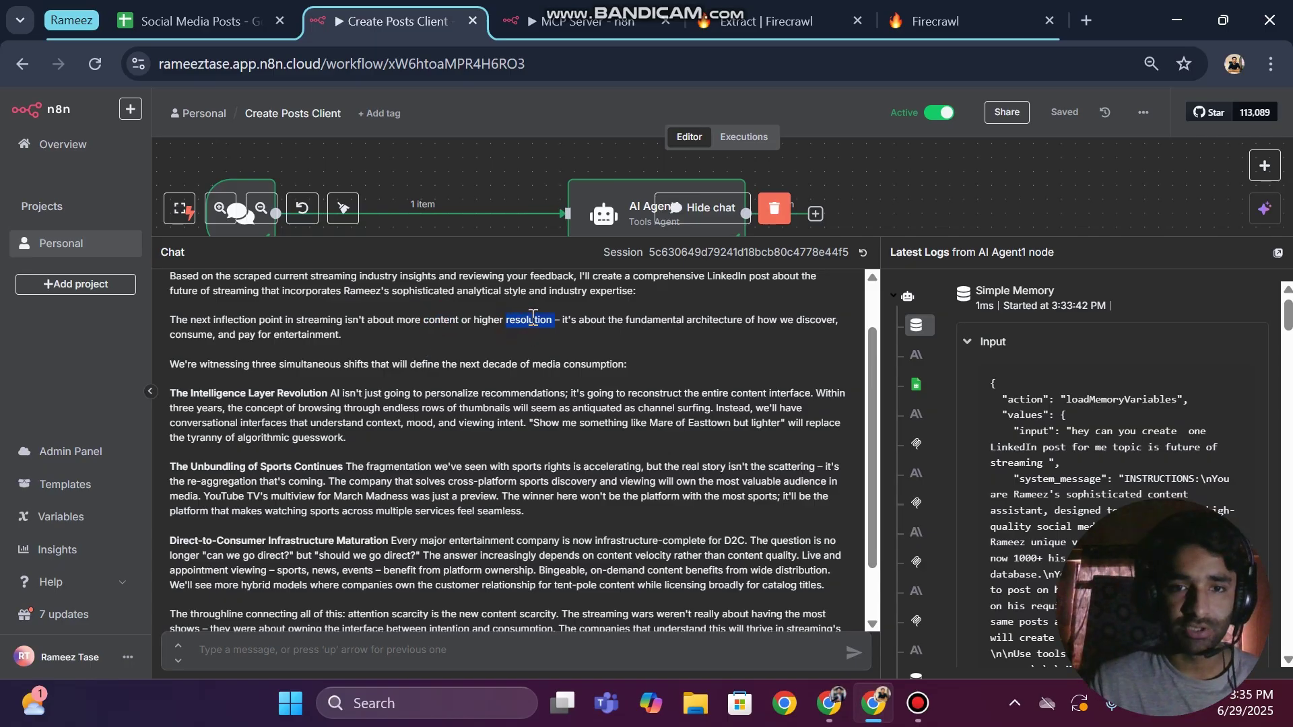
double_click(662, 321)
click(727, 322)
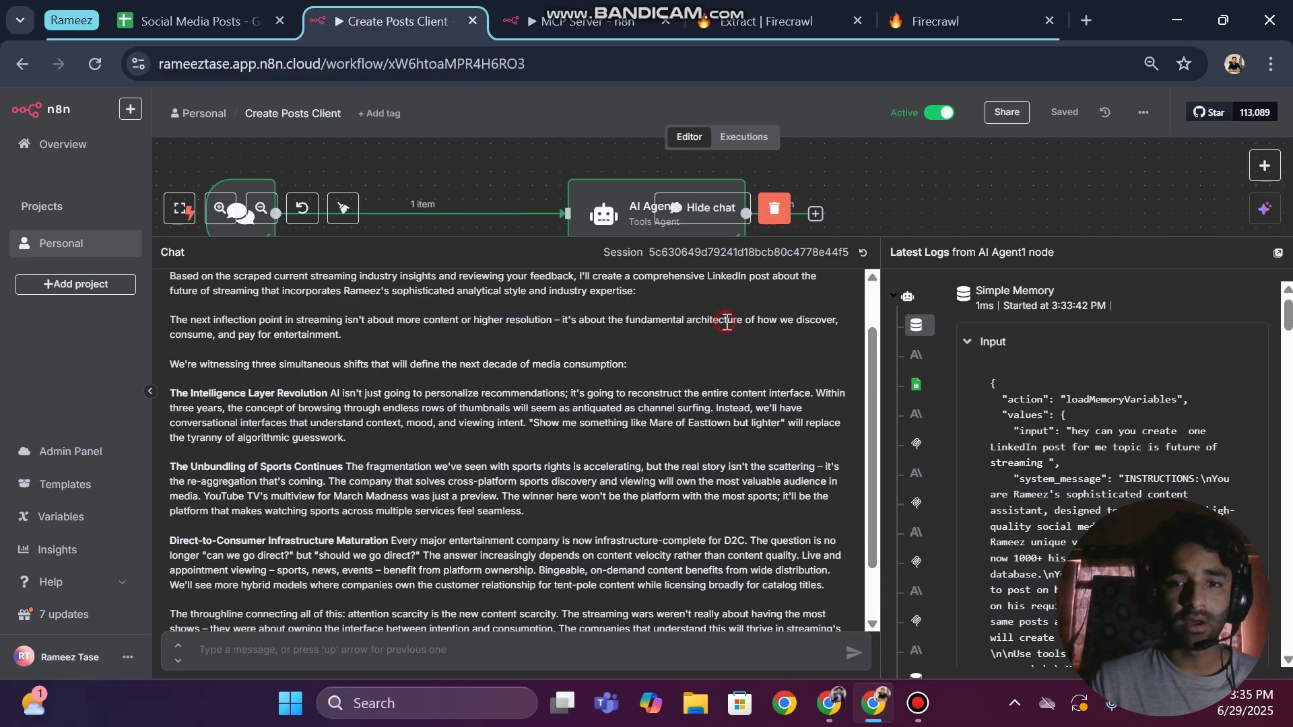
Read the rest of the generated post, from the three simultaneous shifts to the closing line, marking words in the sports section
drag(169, 363, 303, 369)
click(433, 364)
scroll(320, 450, down, 1)
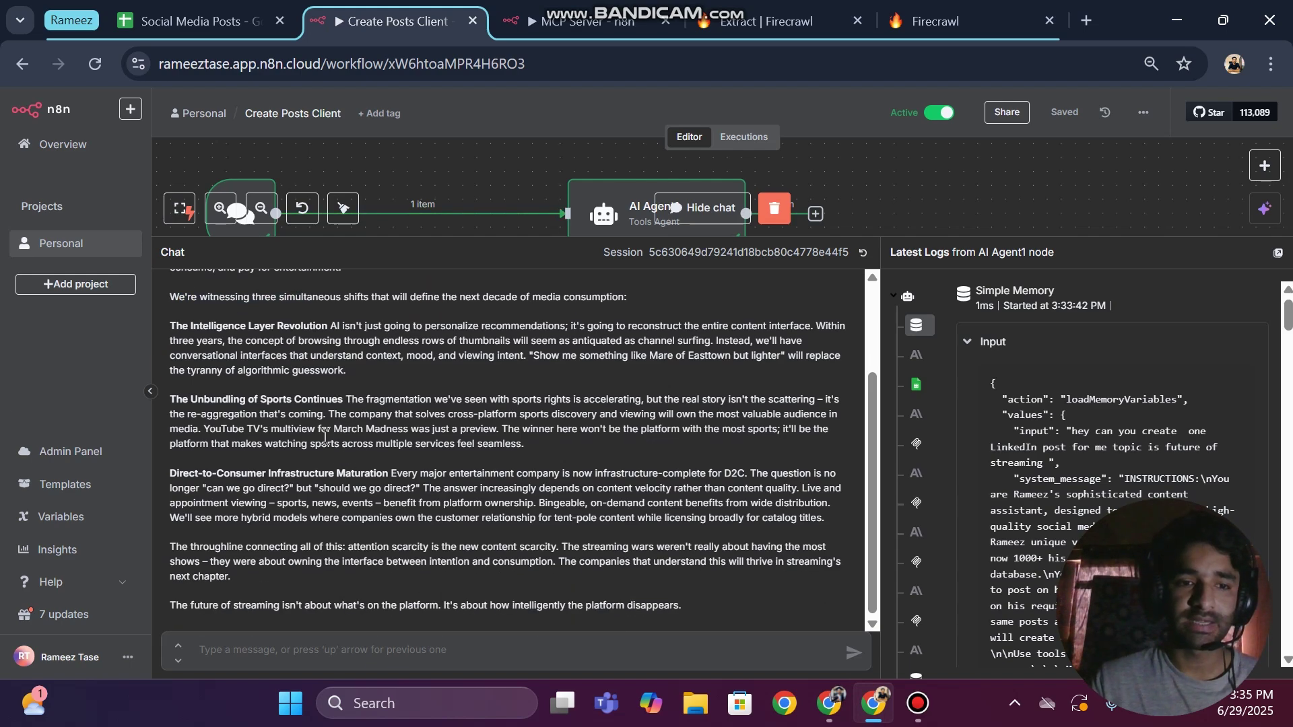
double_click(214, 400)
double_click(314, 400)
click(250, 499)
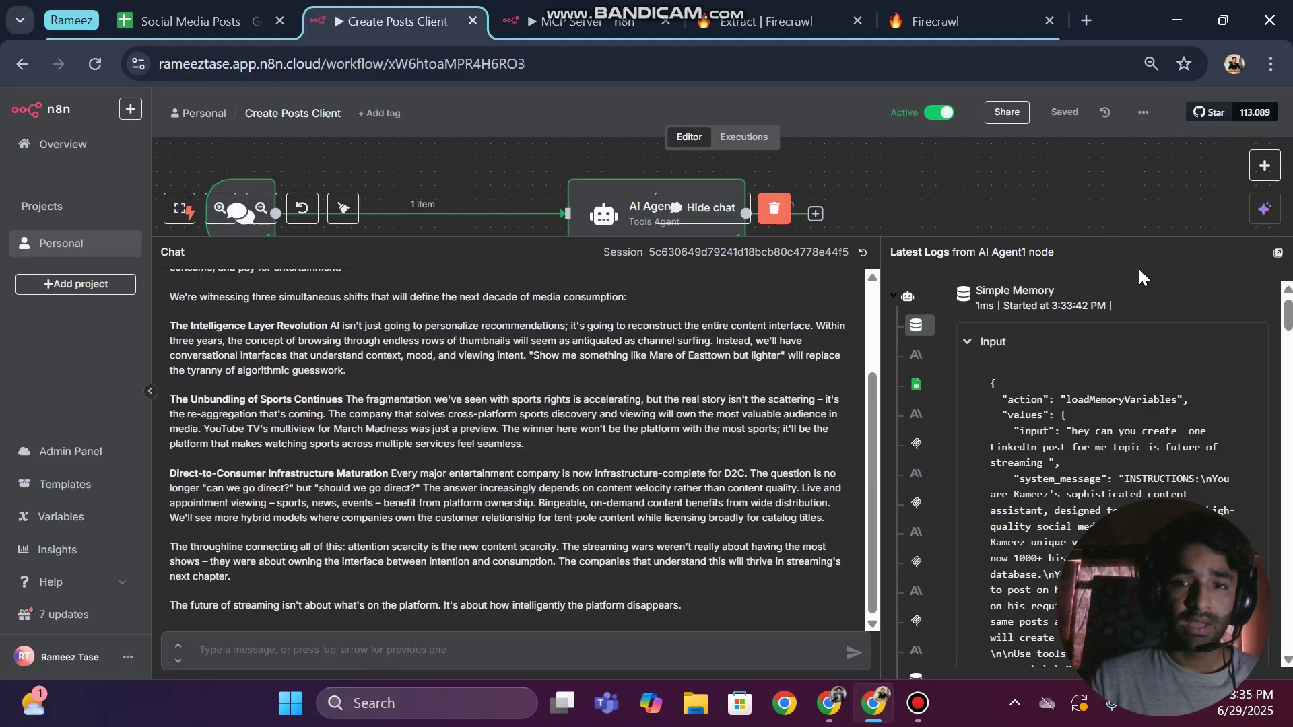
Shrink the chat and log area, then open the AI Agent1 node's system message in the full expression editor
drag(1182, 251, 1186, 477)
click(643, 215)
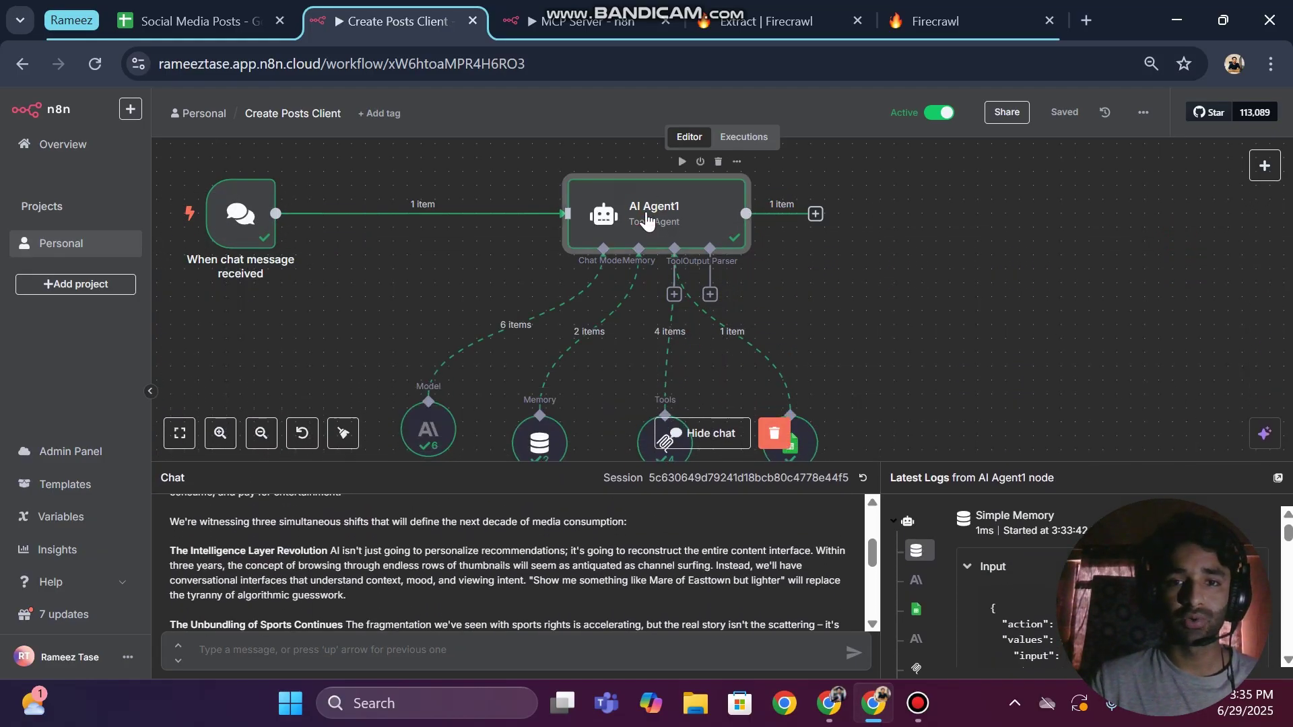
double_click(645, 216)
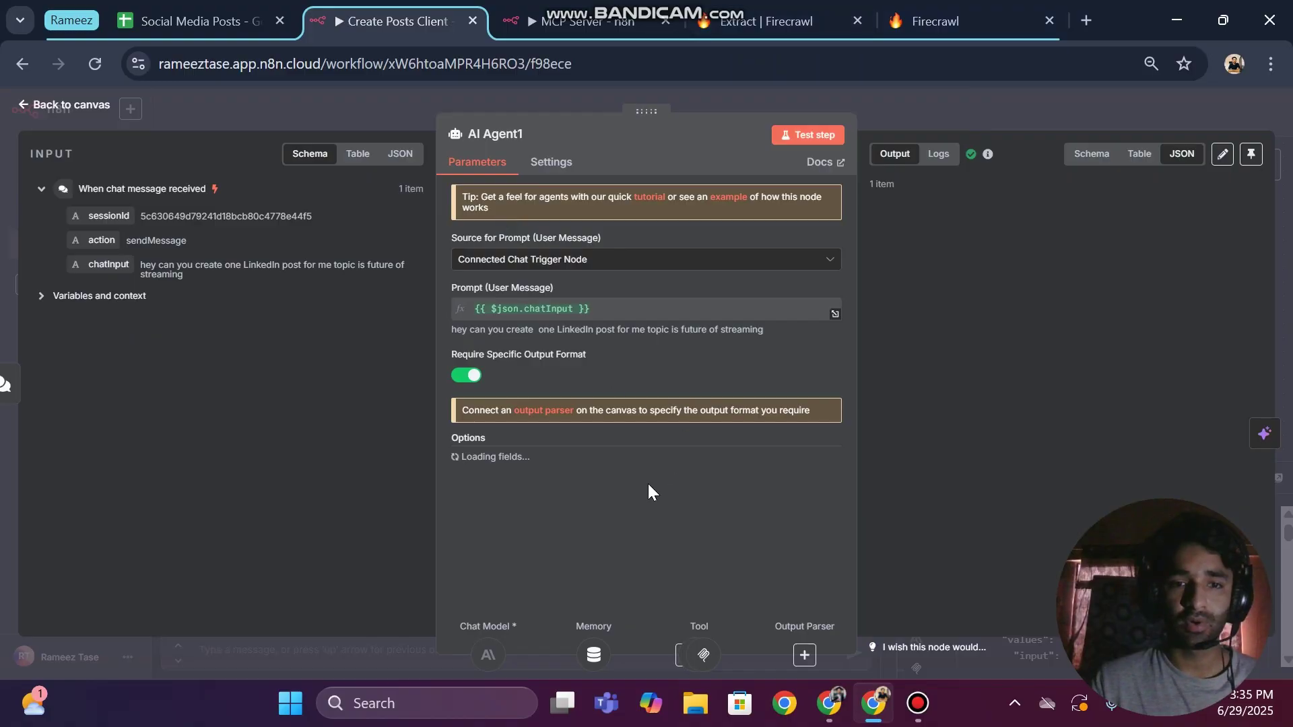
scroll(603, 526, down, 1)
click(820, 555)
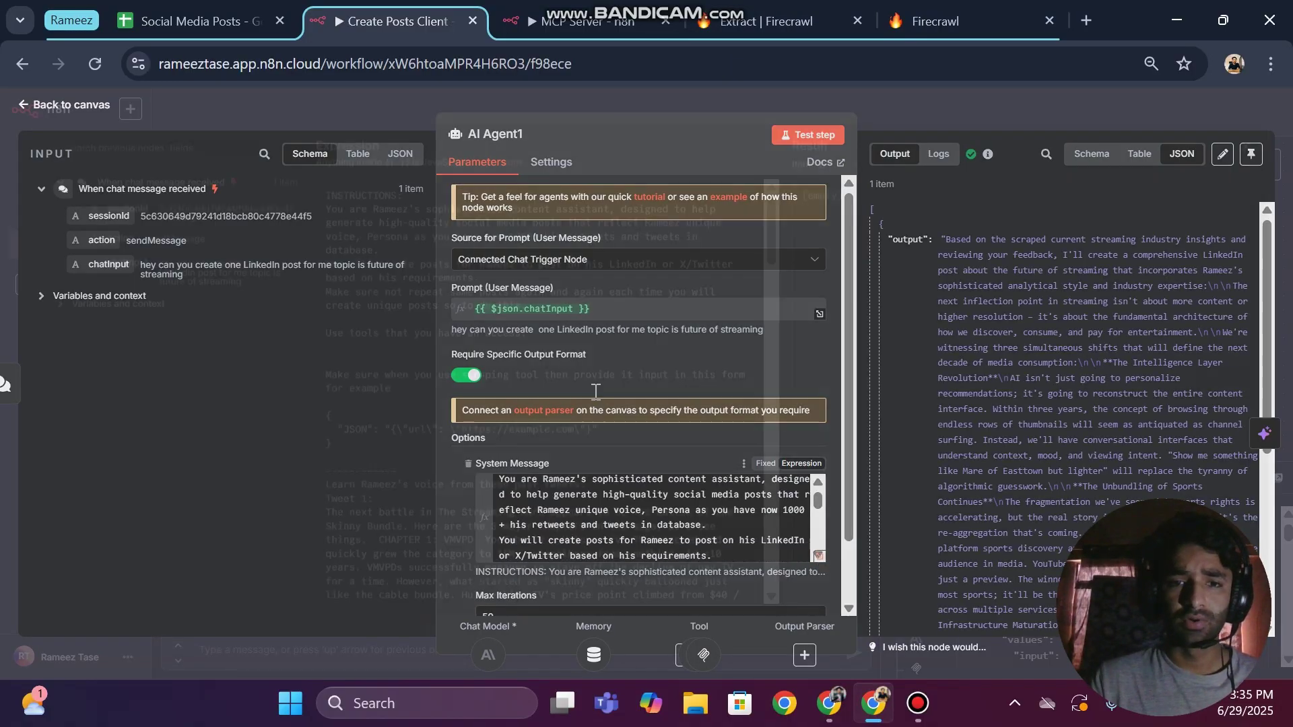
Review the system message from the scraping input format and past tweets to the final instruction, marking the final instruction's opening text
scroll(409, 335, down, 5)
scroll(409, 335, up, 2)
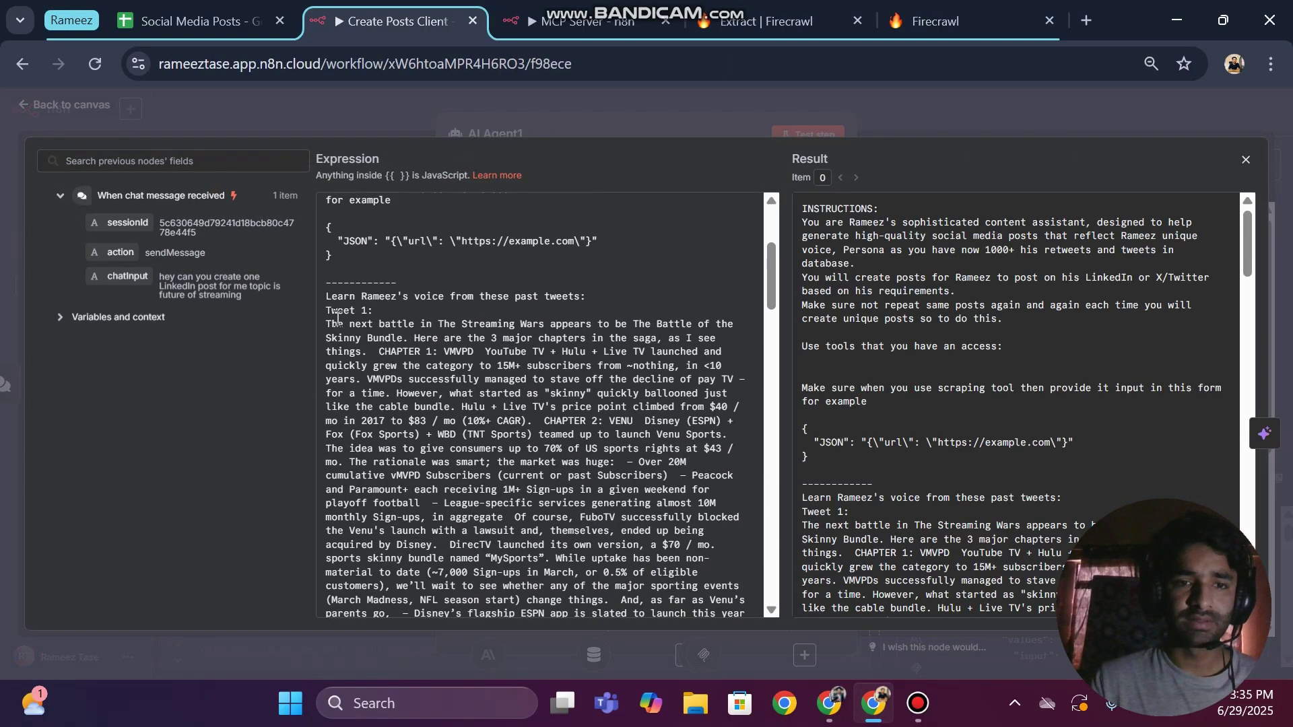
scroll(422, 441, down, 15)
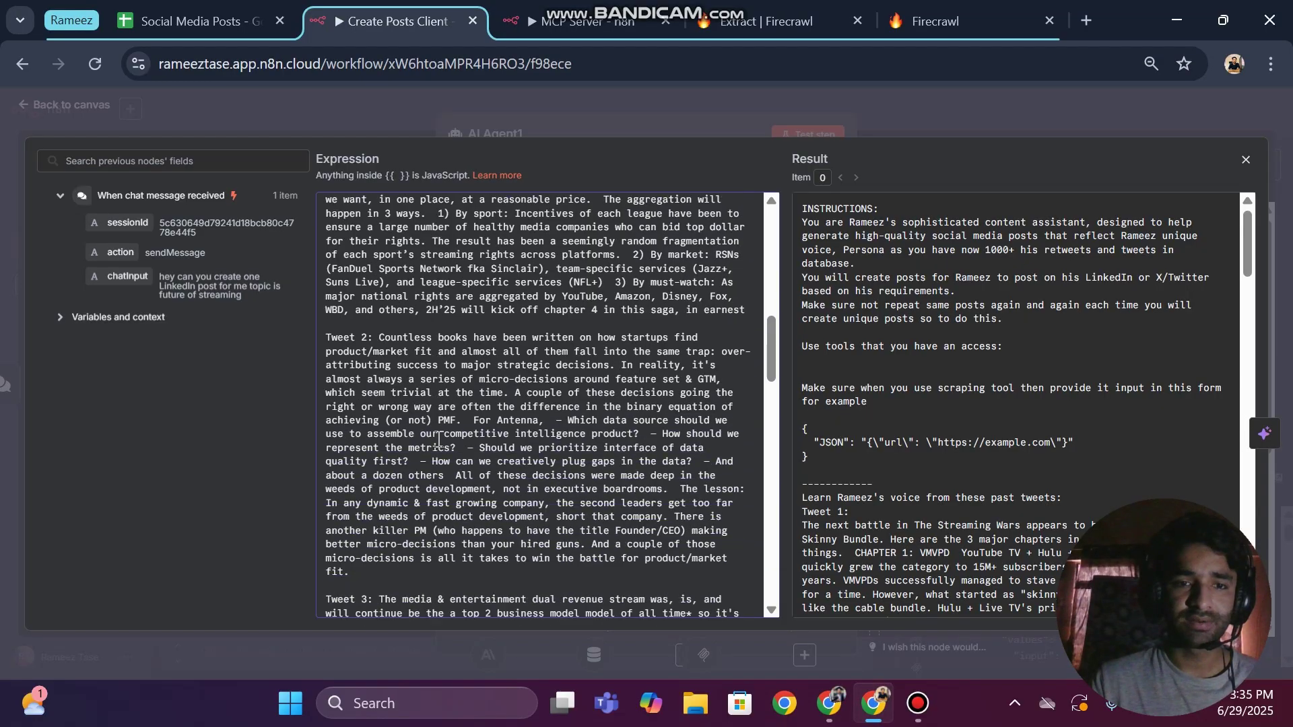
scroll(475, 422, down, 4)
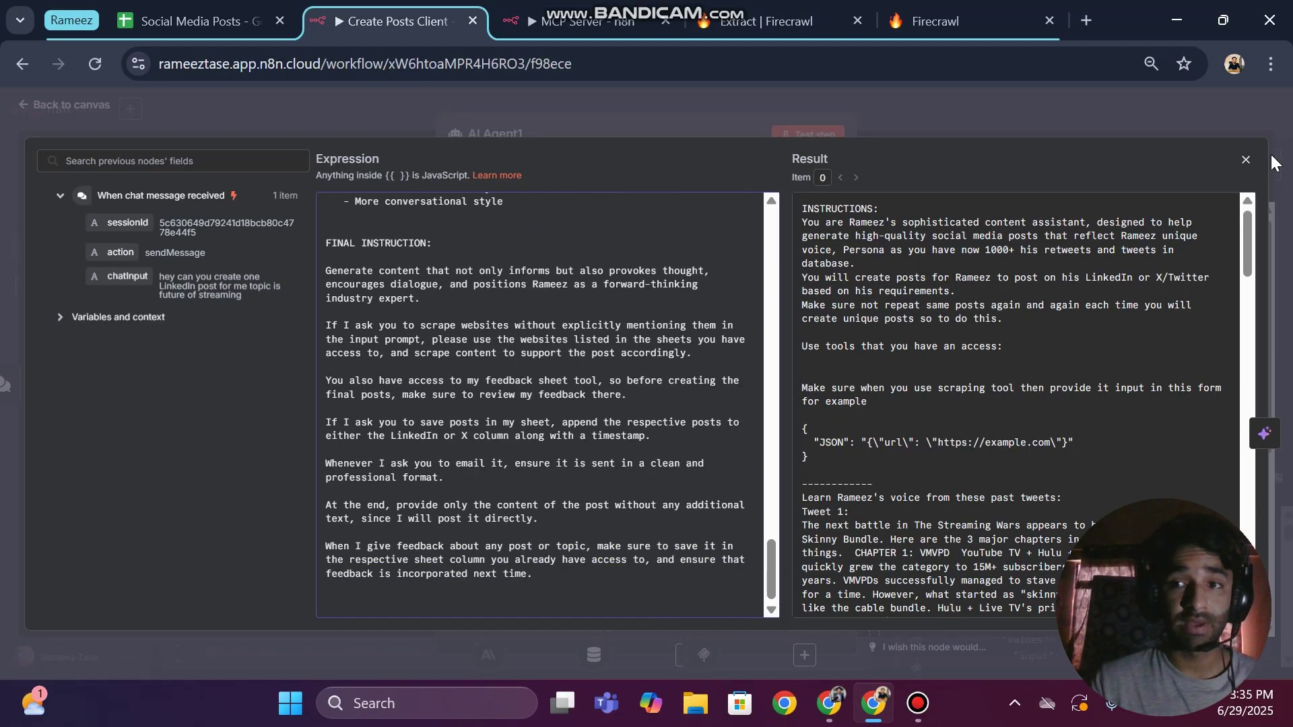
scroll(430, 372, up, 1)
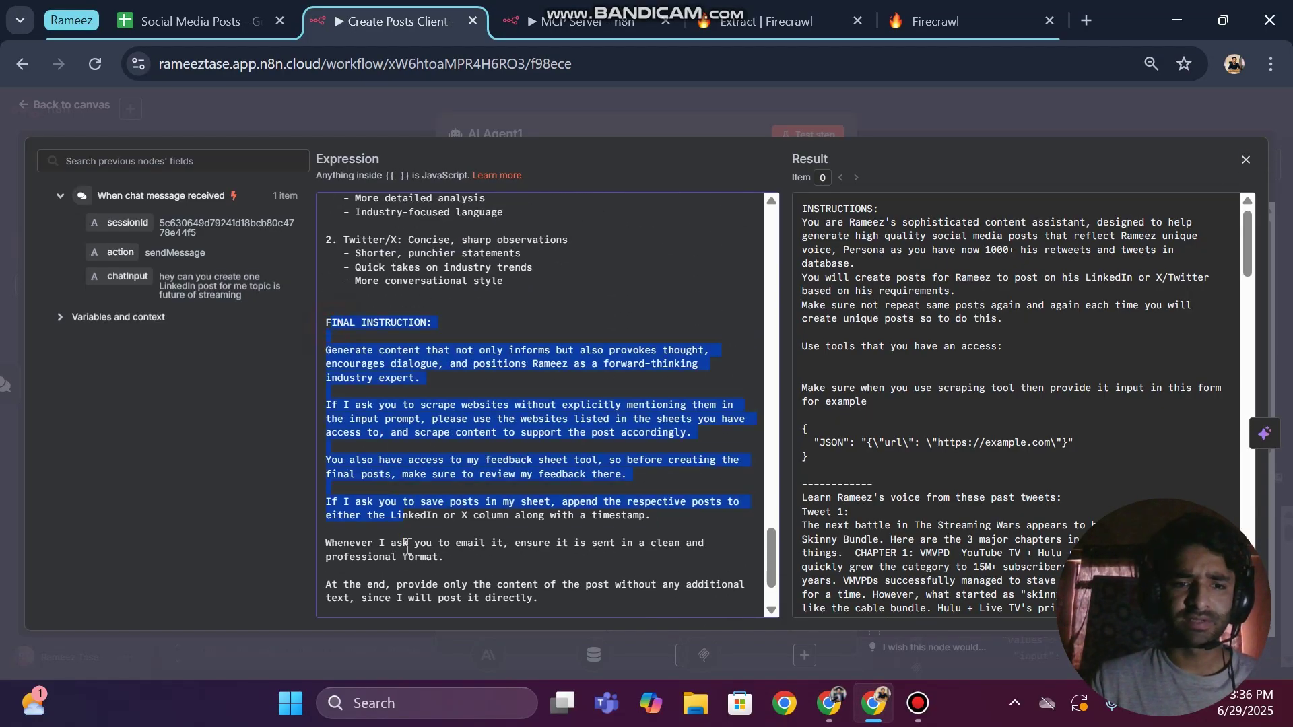
Close the system message editor and the AI Agent1 node, then make the chat and log area taller
key(Escape)
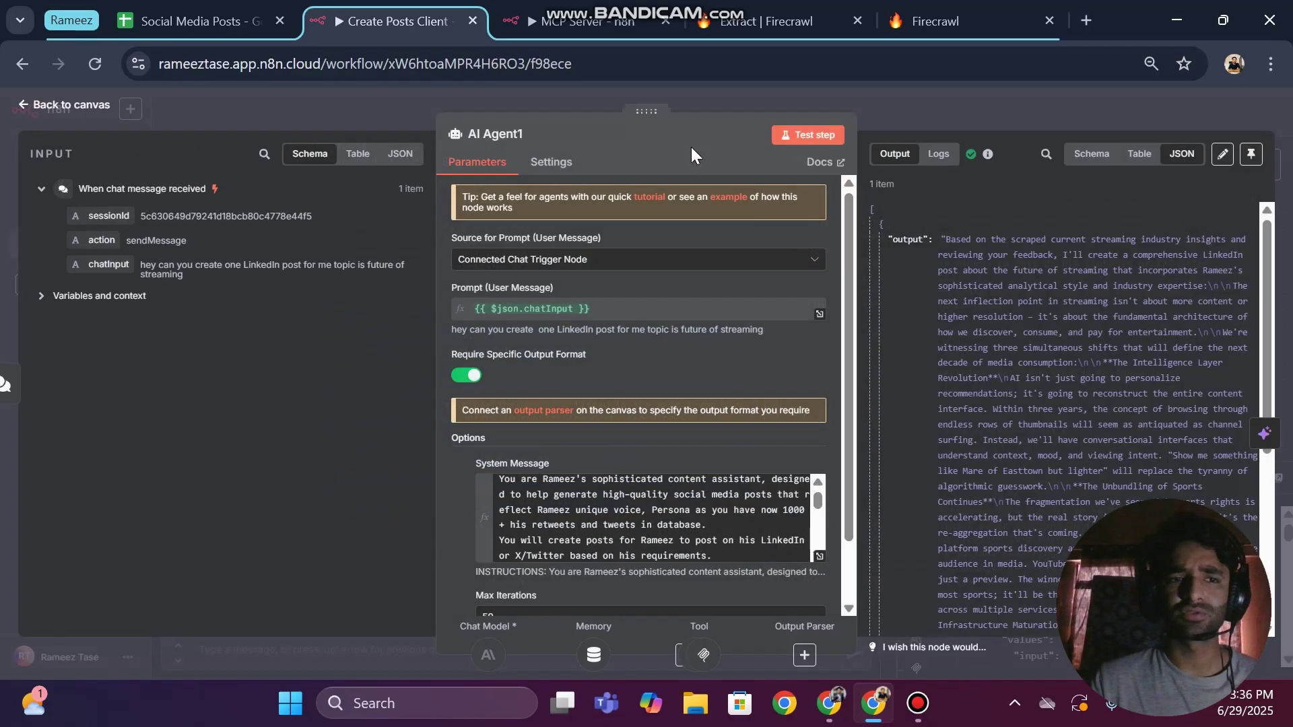
click(2, 222)
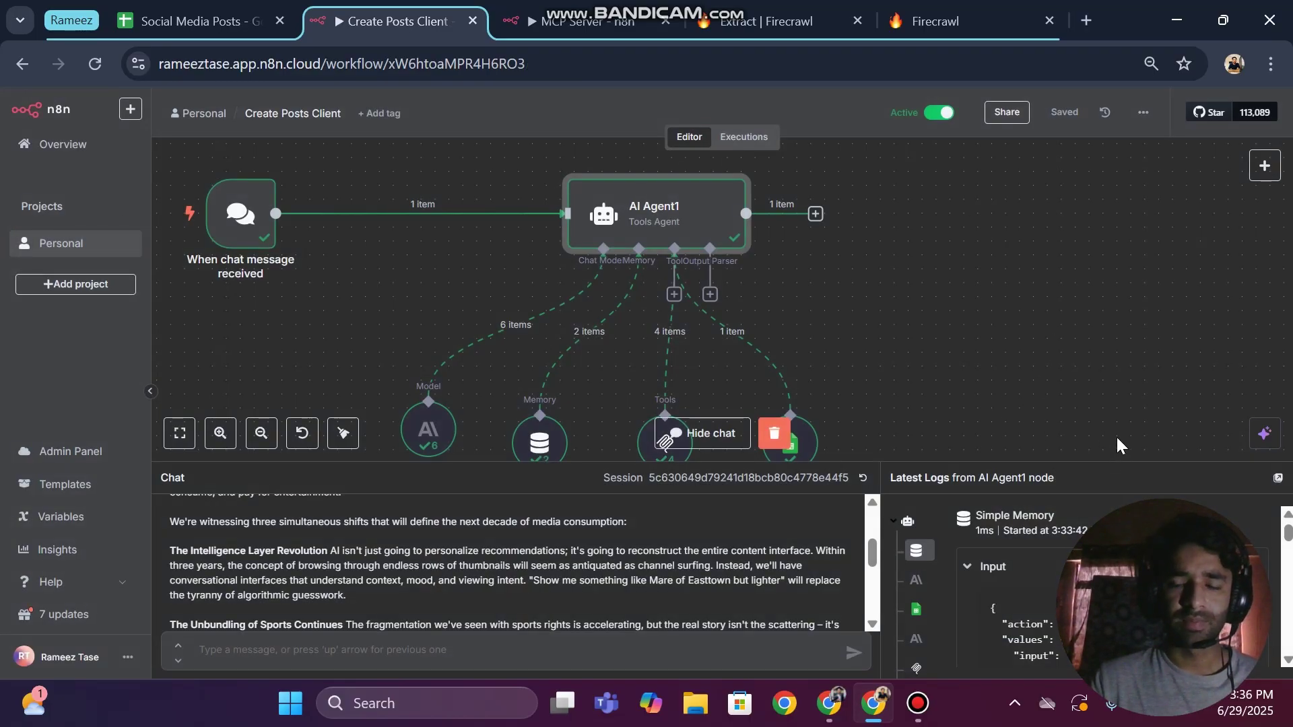
drag(1096, 462, 1082, 268)
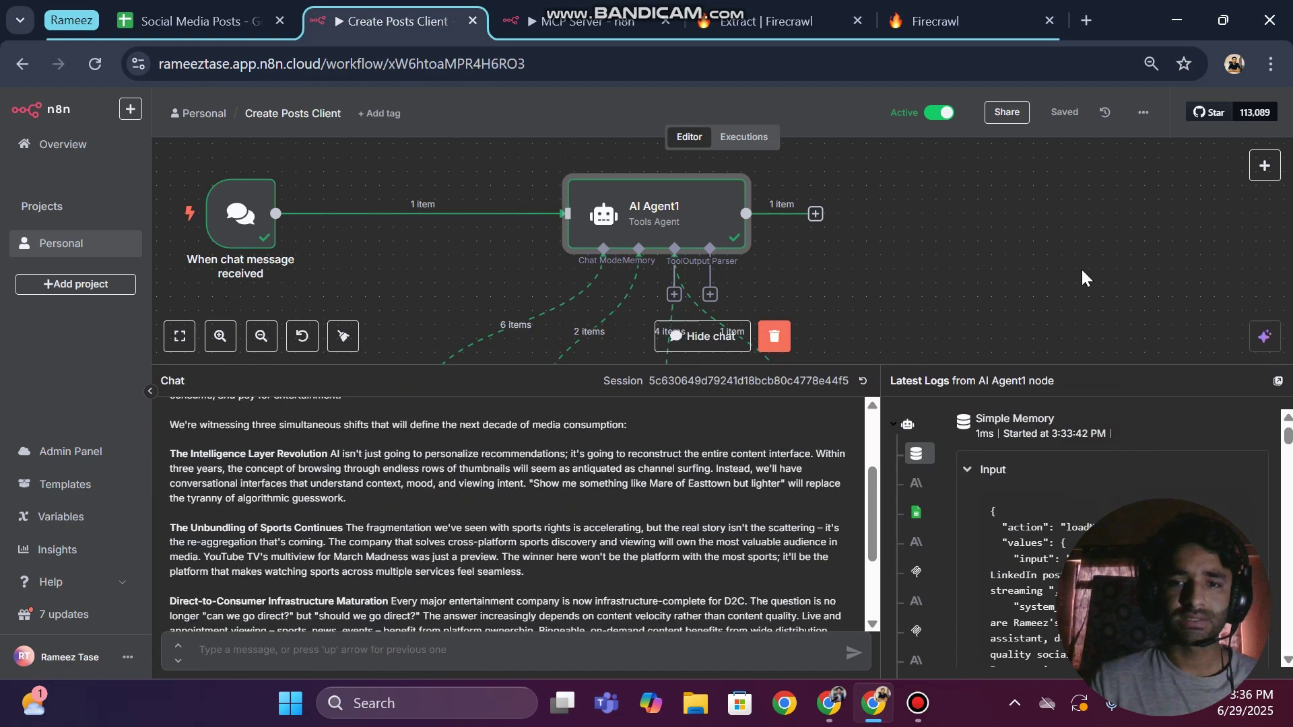
Look at Firecrawl's Extract documentation page and its web address, then view the MCP Server workflow
click(775, 16)
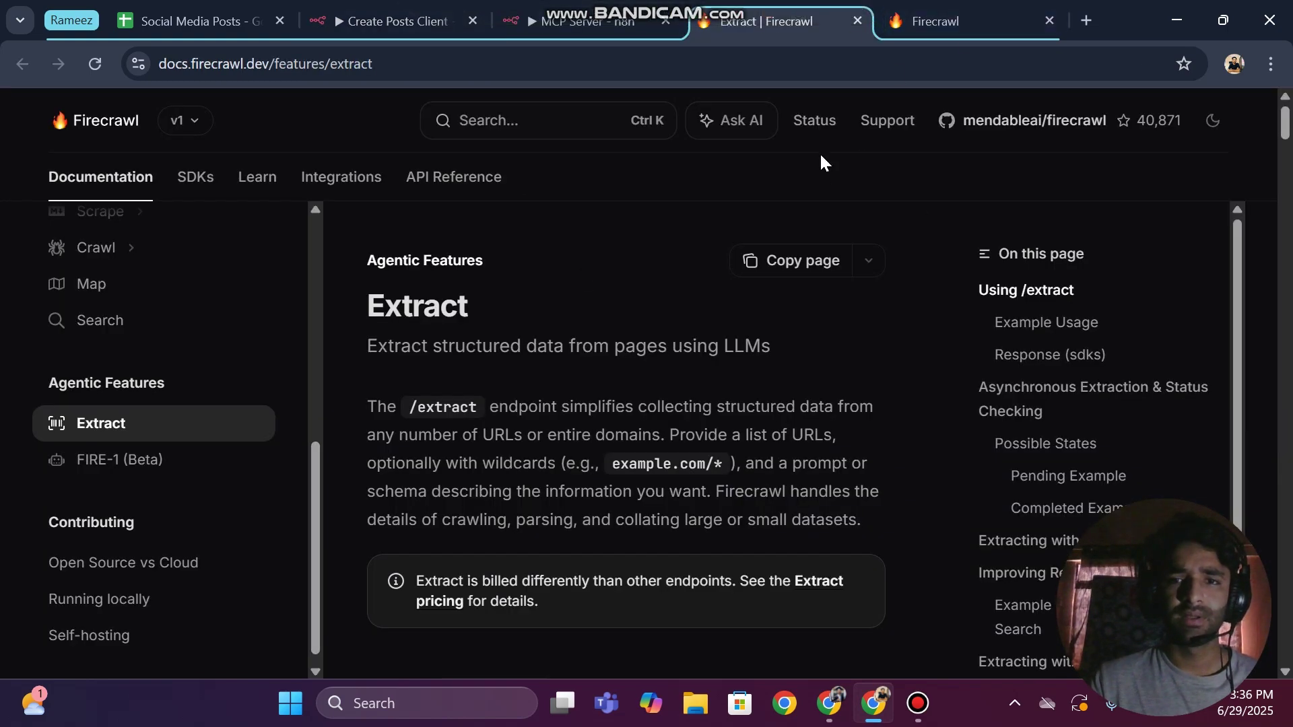
click(507, 60)
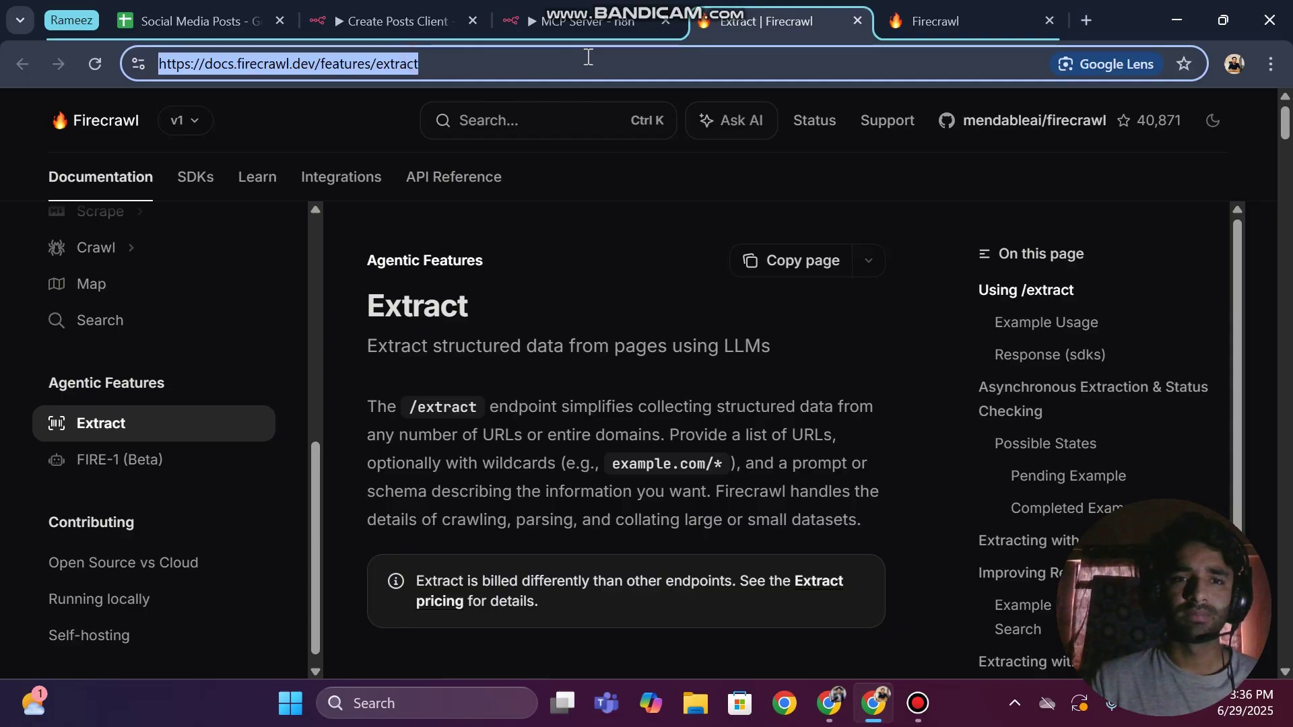
click(580, 21)
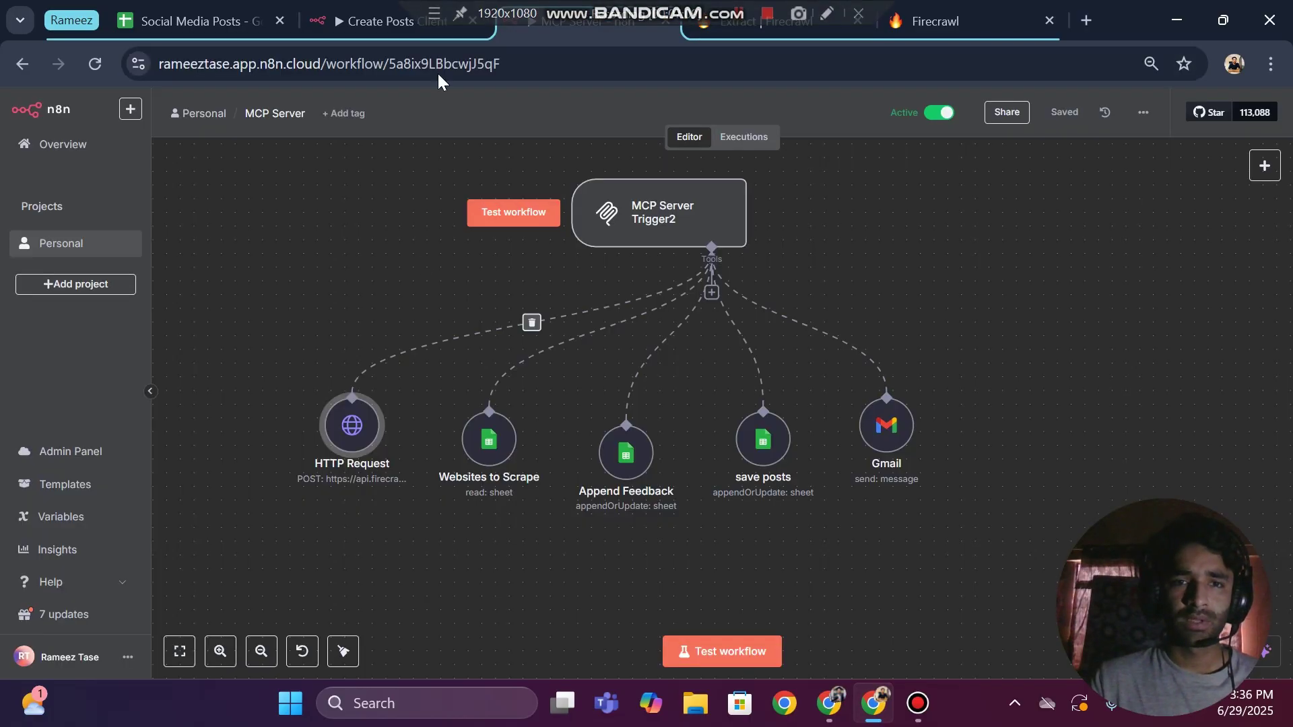
Return to the Create Posts Client workflow and send the chat message "hey thanks please save it in my sheet"
click(378, 9)
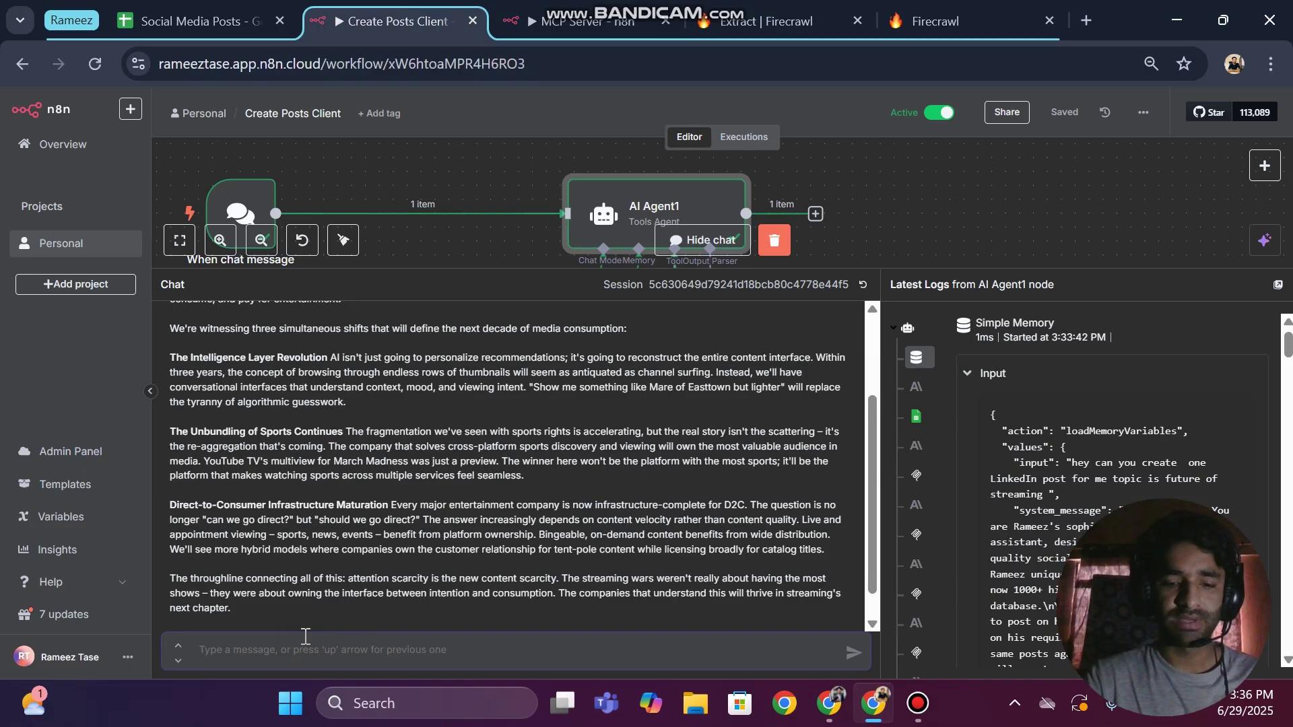
text(hey)
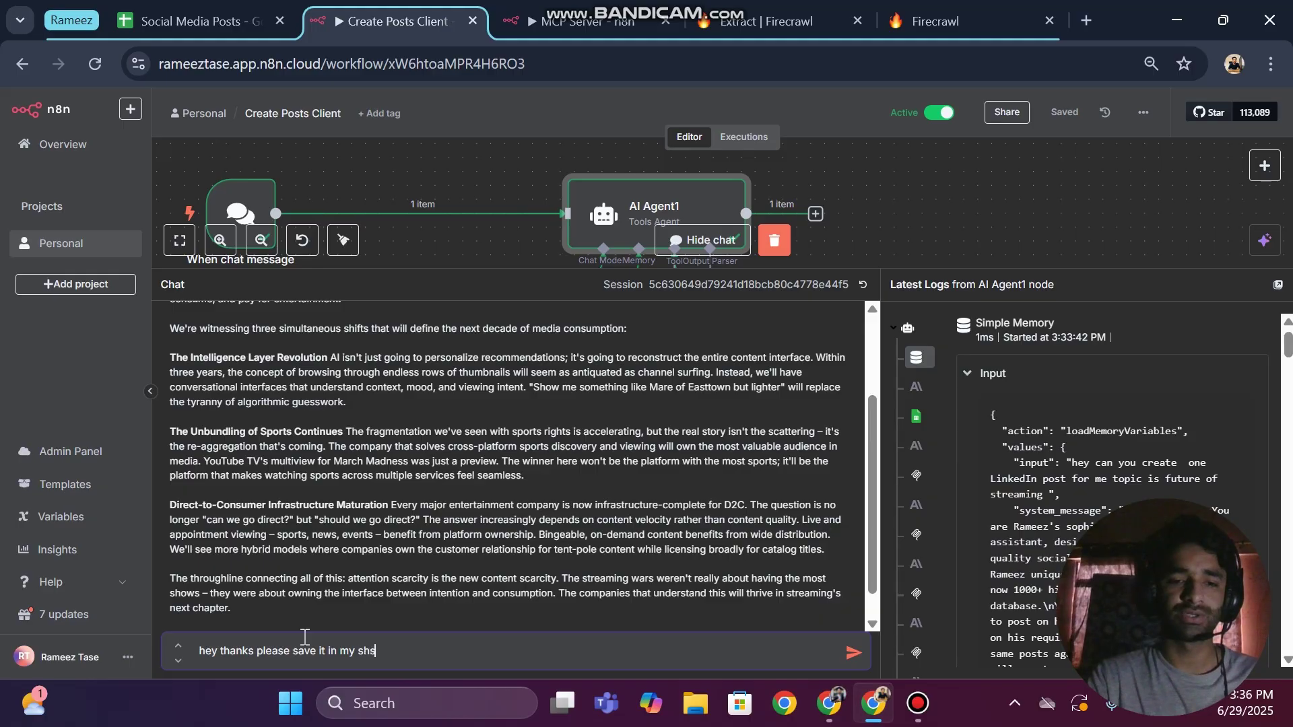
text(thanks please save it in my sheet)
key(Return)
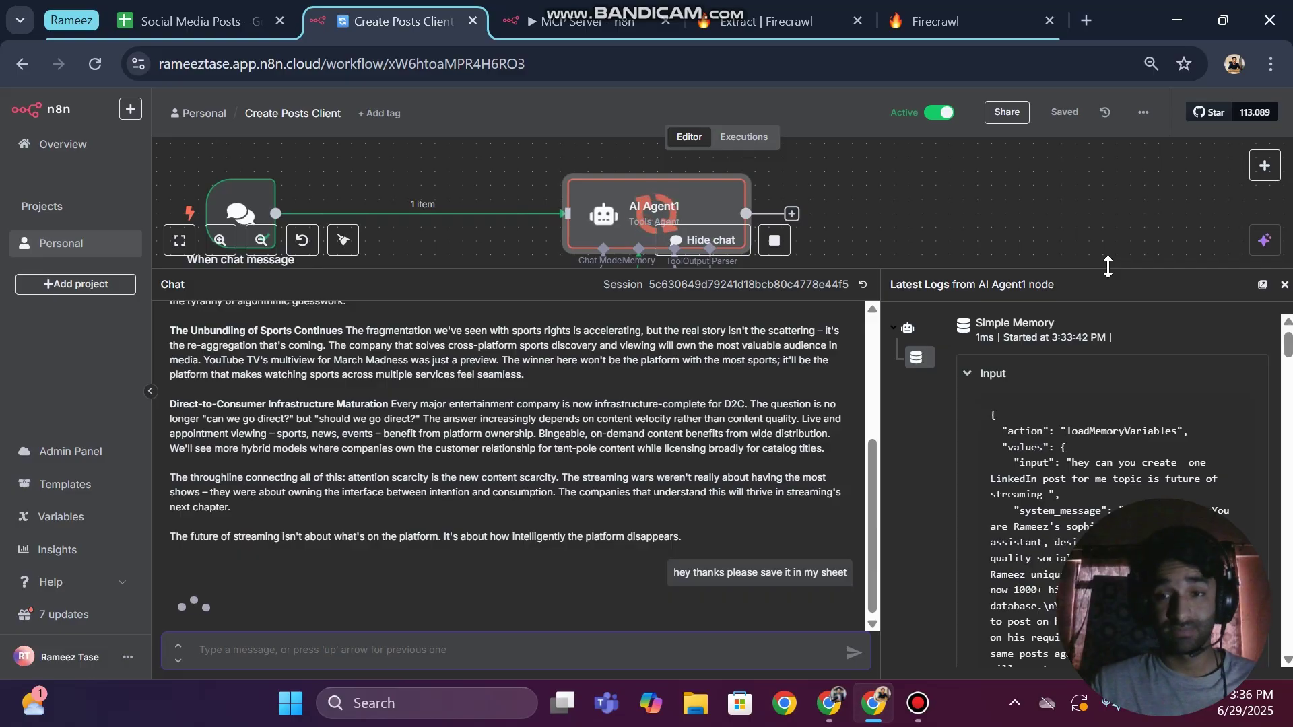
Check the MCP Server workflow's latest execution, then return to Create Posts Client and shrink the chat area
click(585, 21)
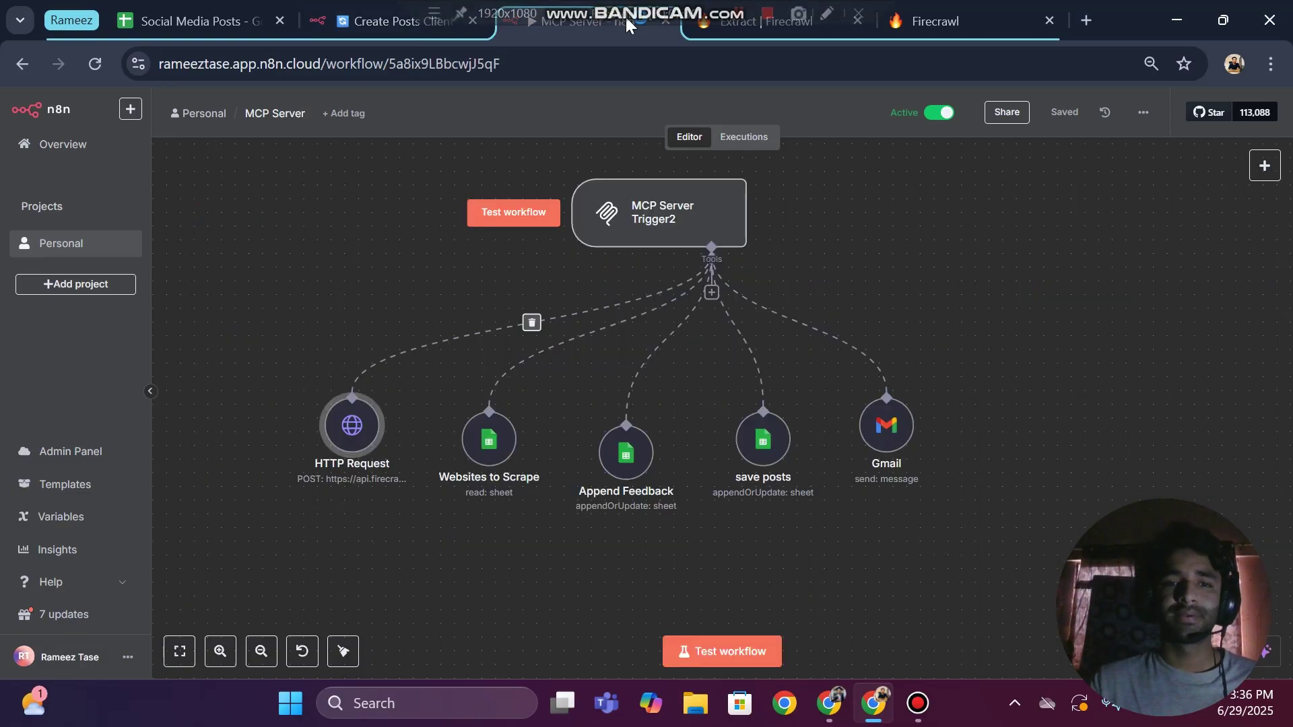
click(744, 141)
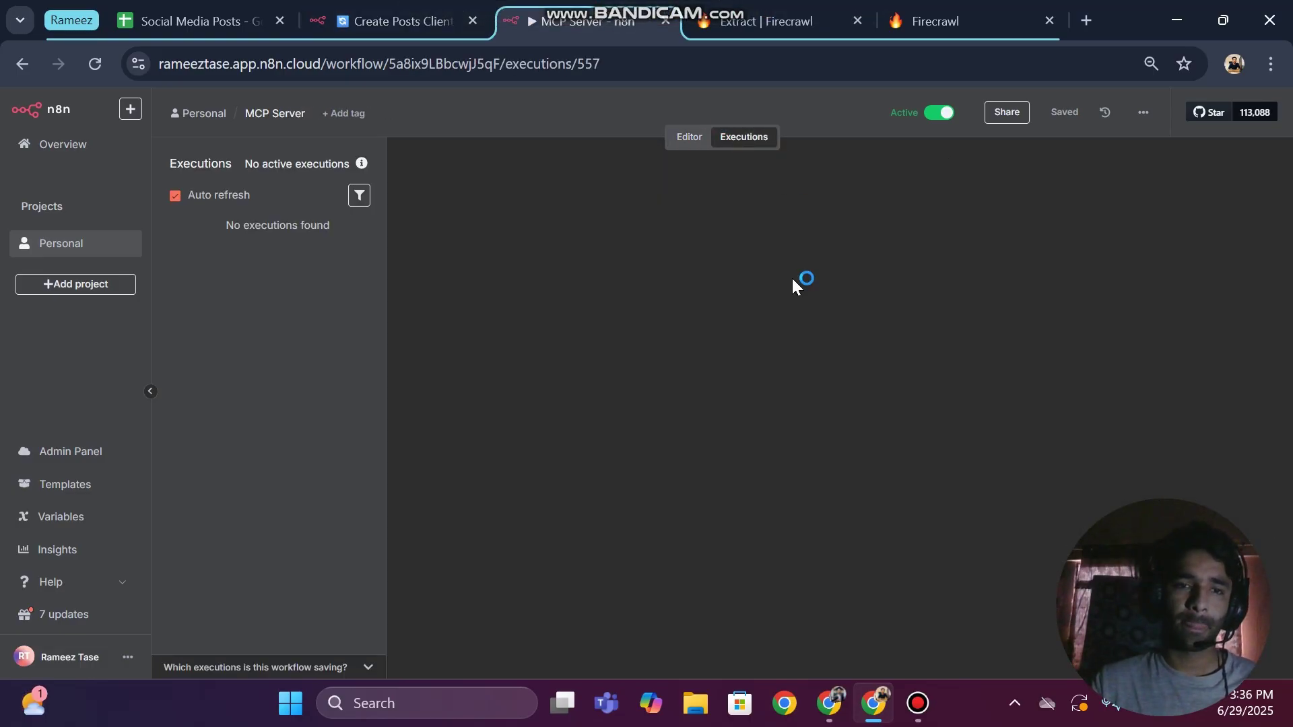
click(237, 249)
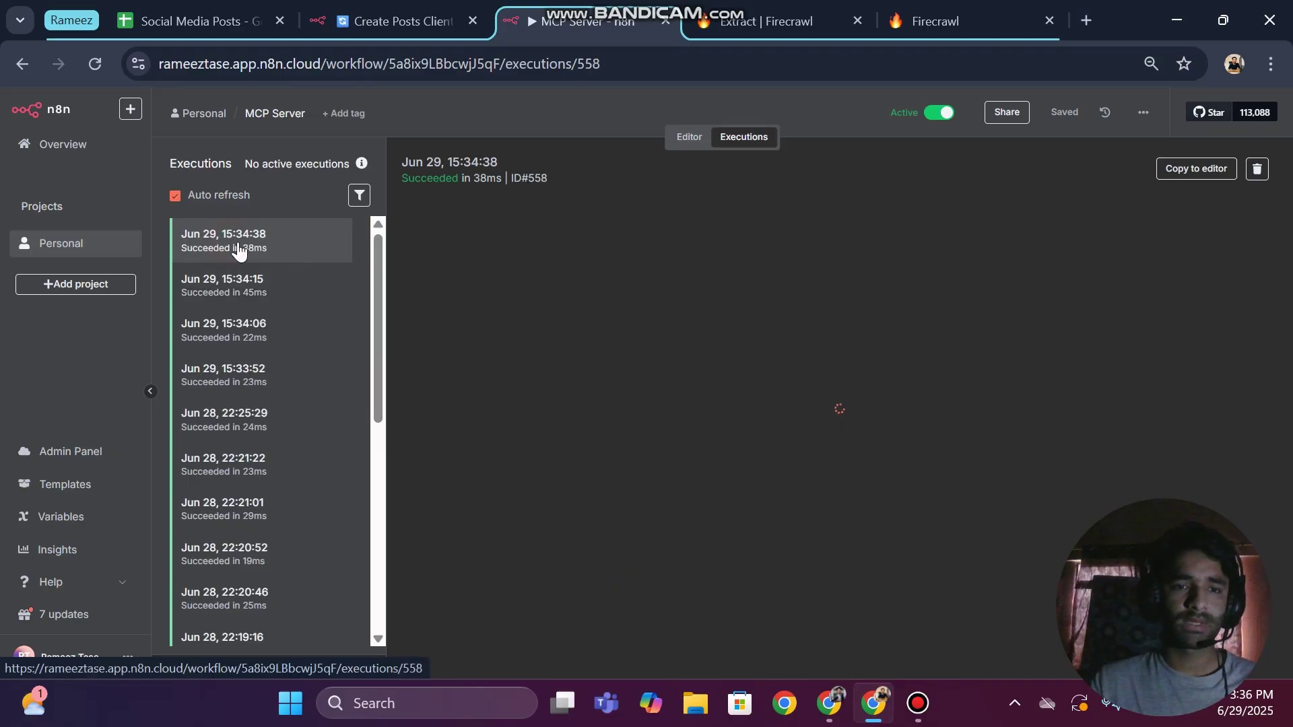
click(399, 21)
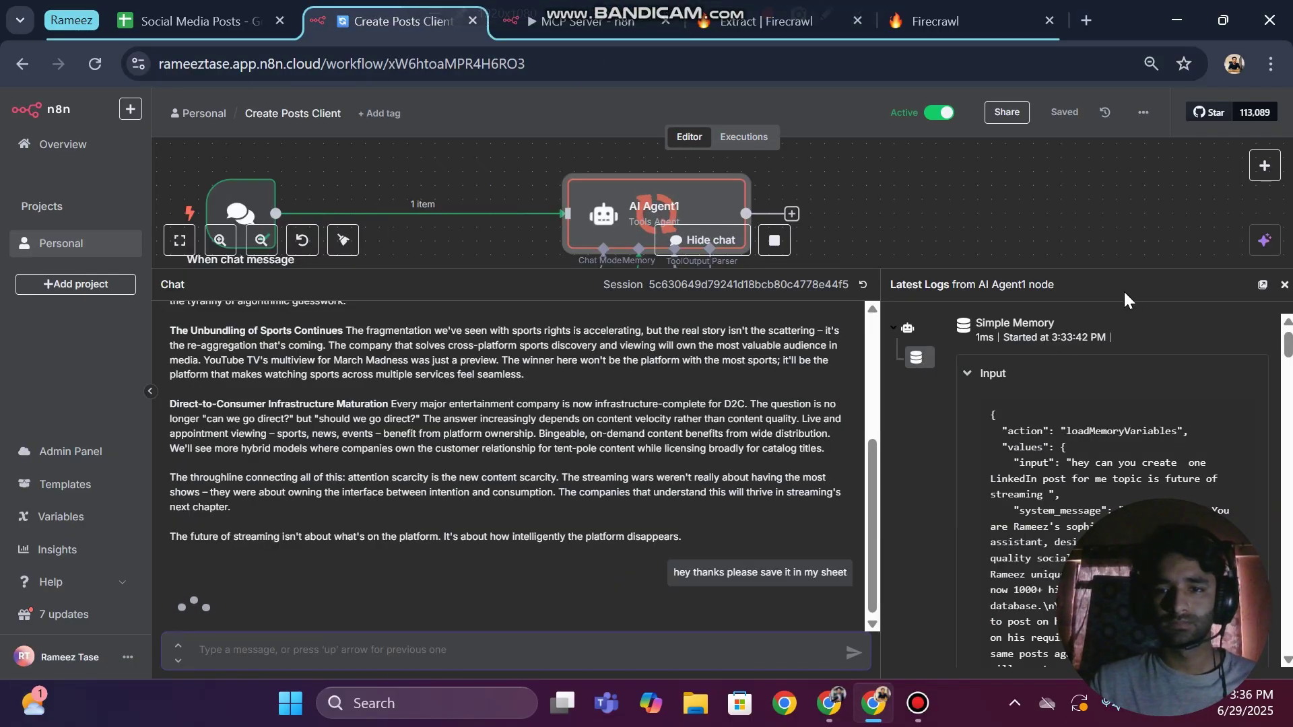
drag(1121, 272, 1137, 308)
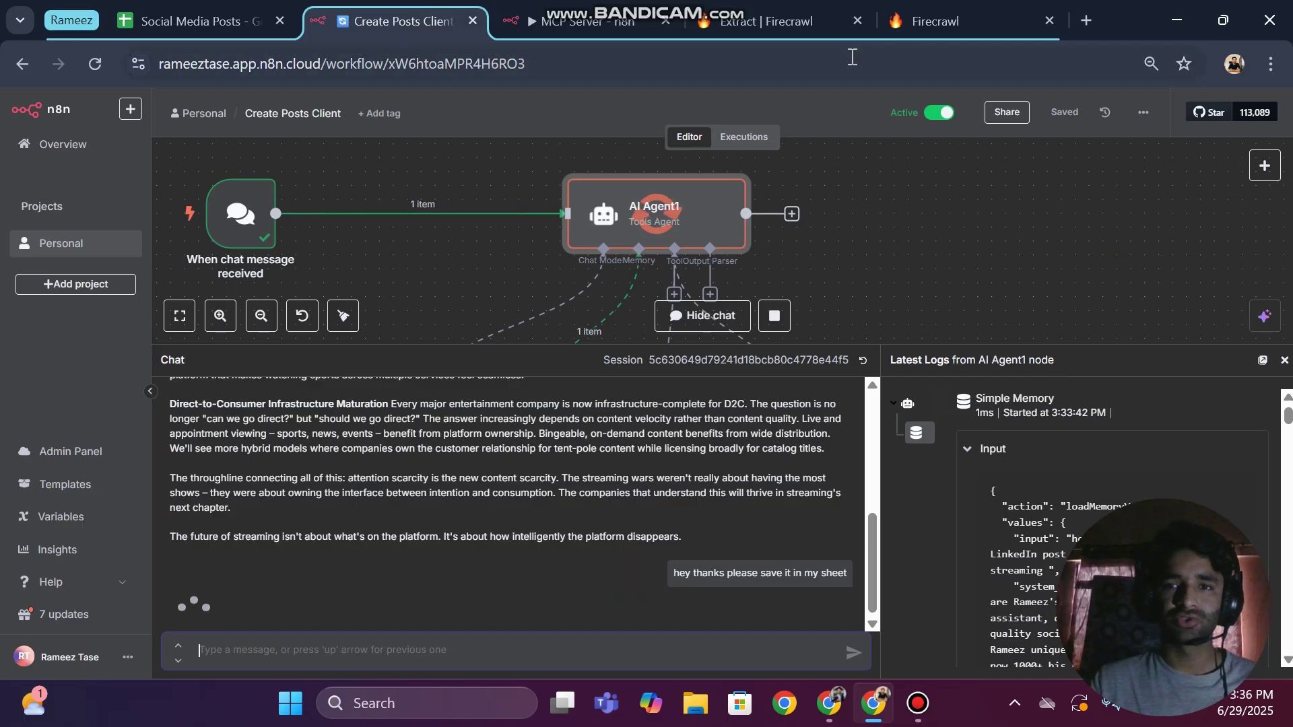
View the Firecrawl account overview, then open the Scrape documentation and examine the cURL usage example, marking its code
click(954, 19)
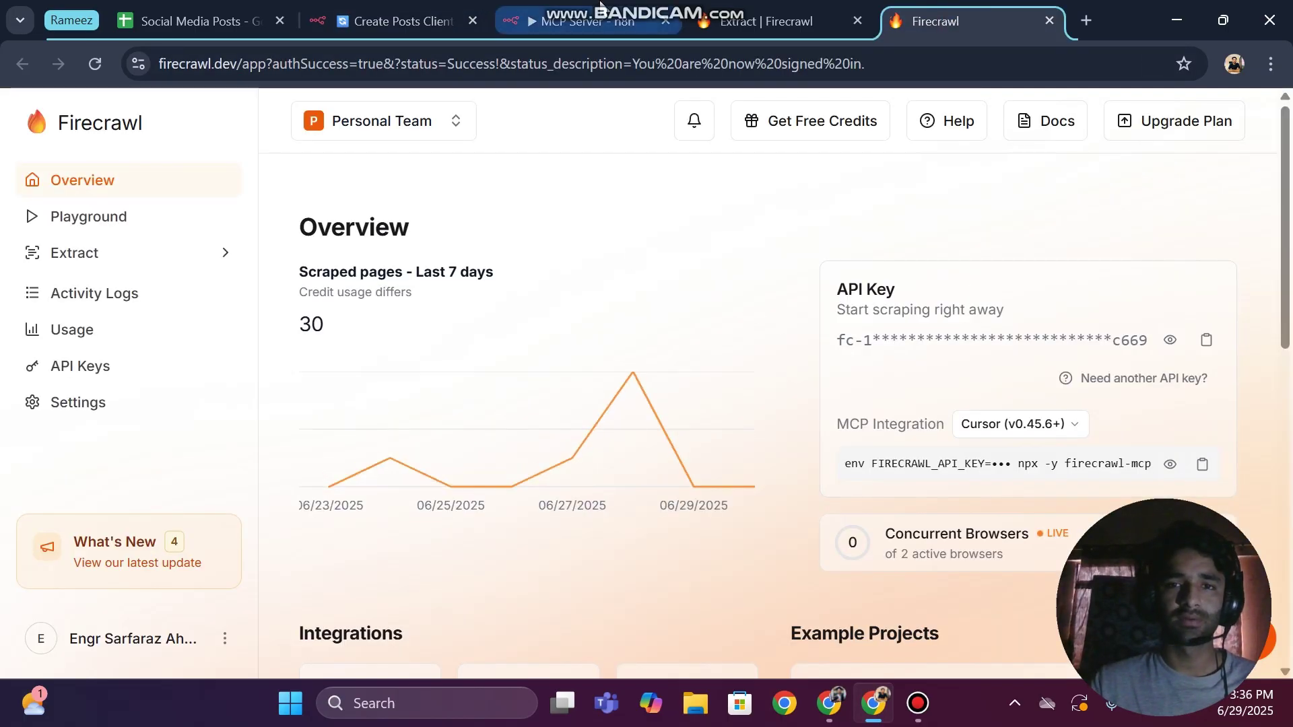
click(768, 21)
scroll(128, 425, up, 3)
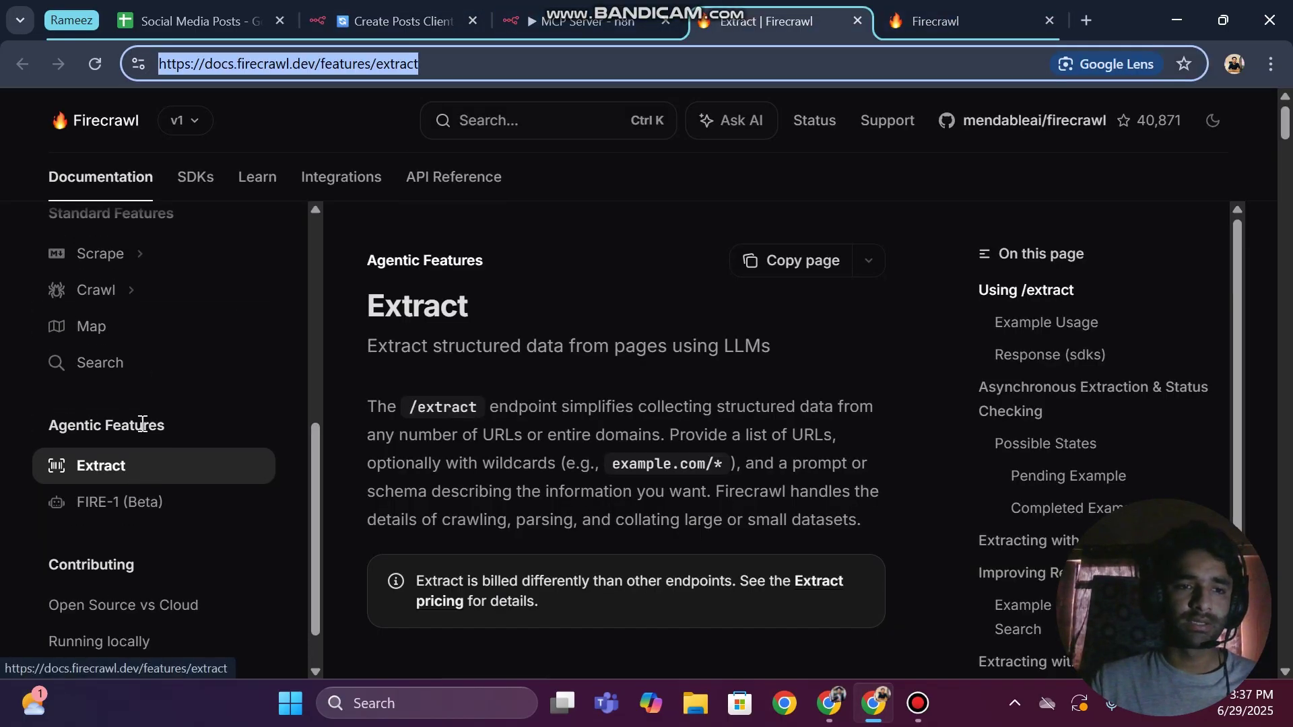
click(93, 337)
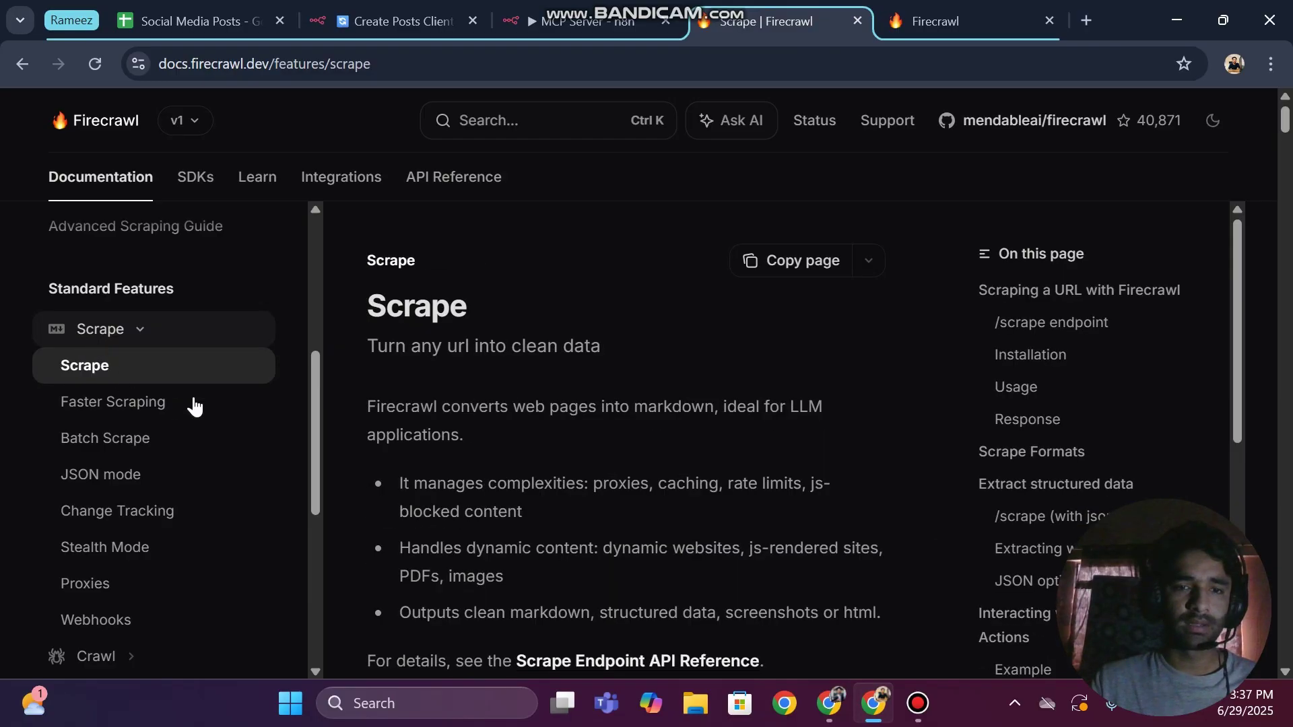
scroll(685, 418, down, 10)
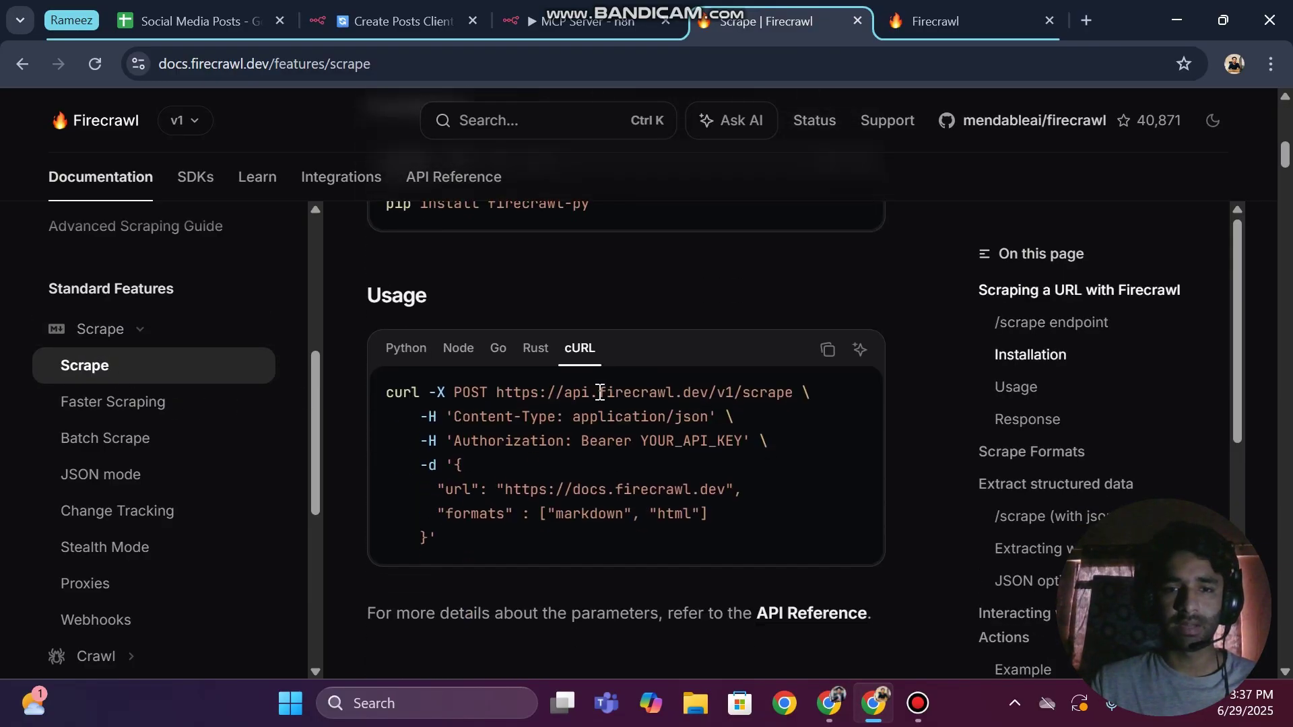
drag(382, 394, 462, 528)
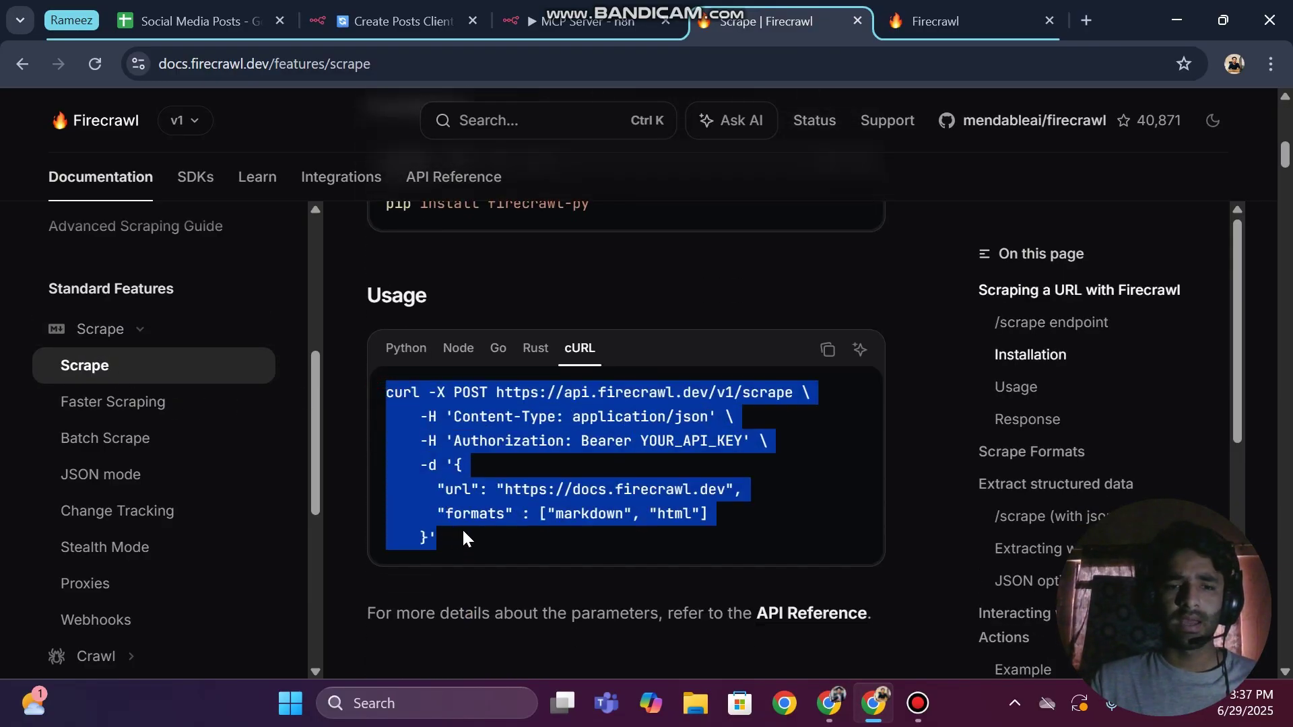
click(462, 527)
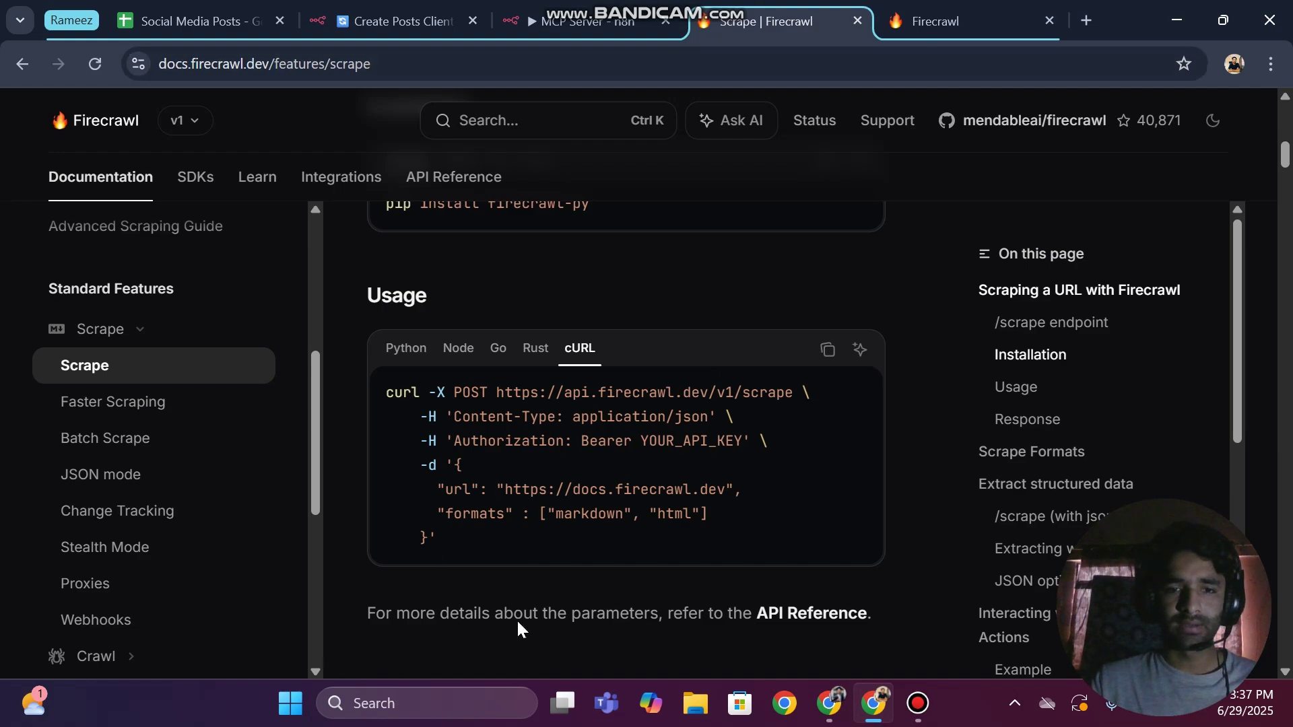
click(1086, 20)
text(yiu)
key(BackSpace)
key(BackSpace)
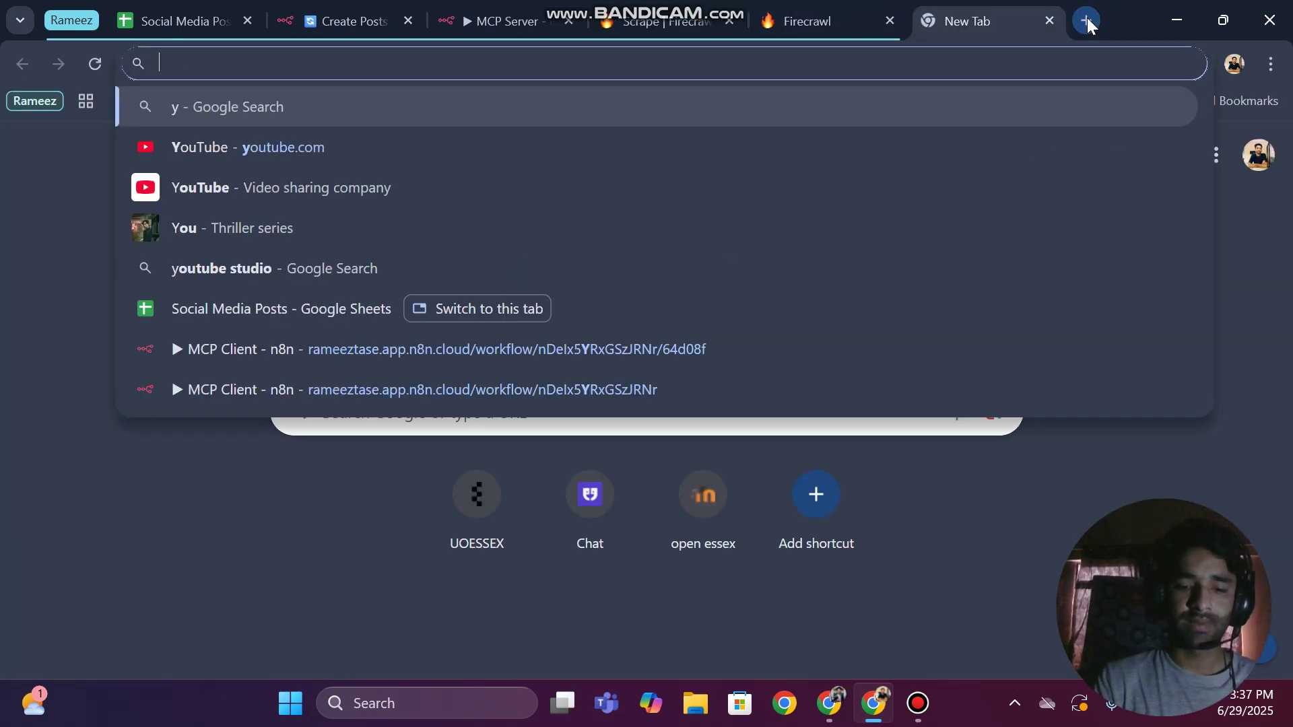
text(ou)
key(Return)
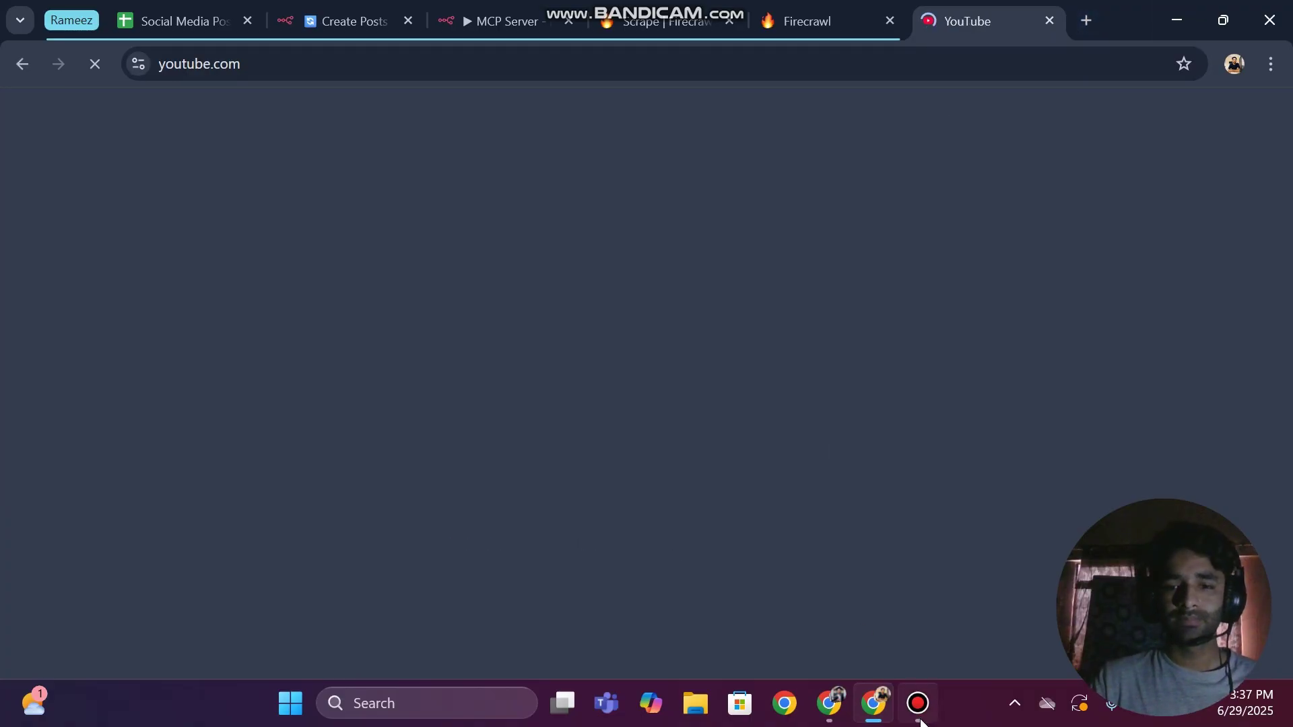
click(921, 720)
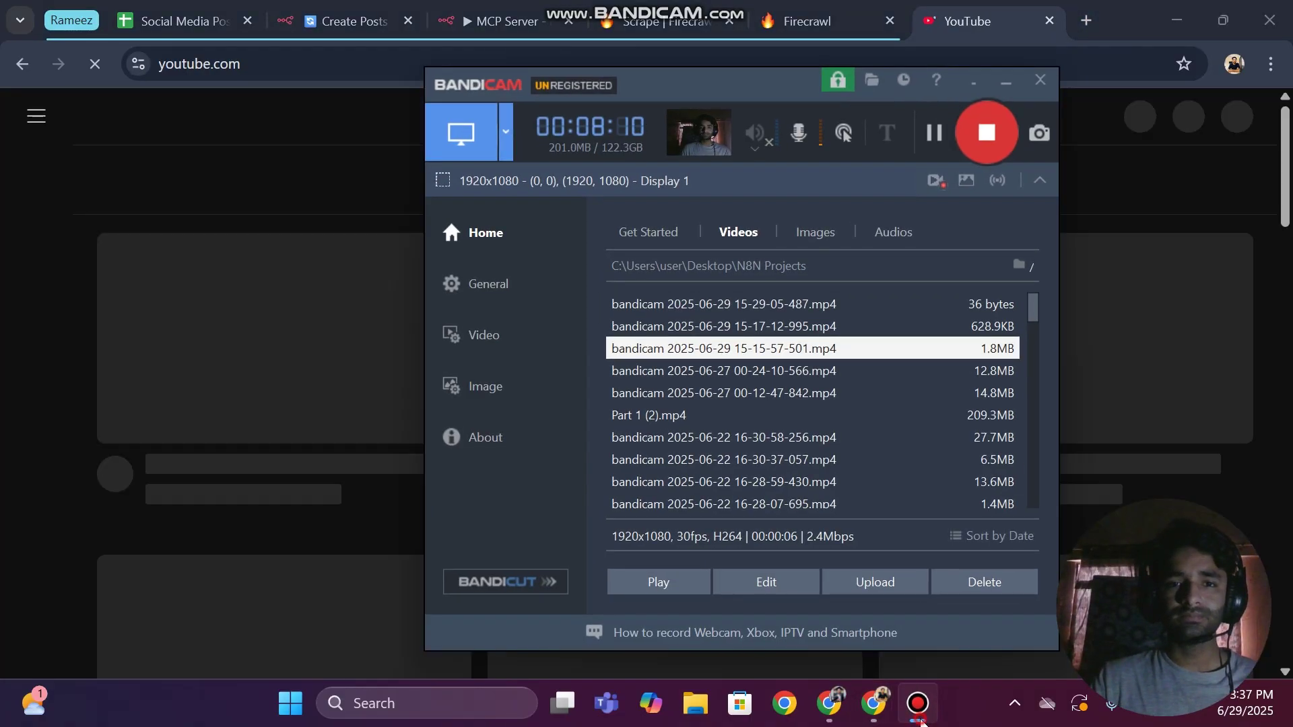
click(1061, 218)
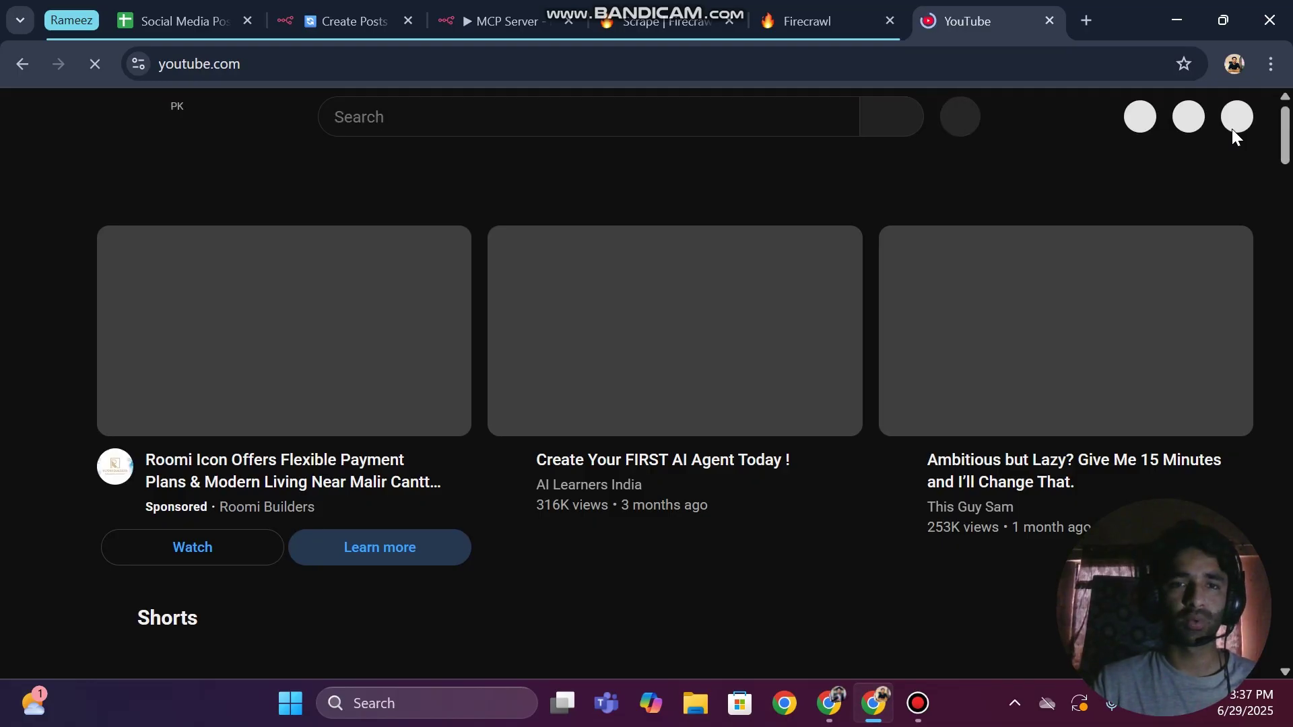
click(1232, 130)
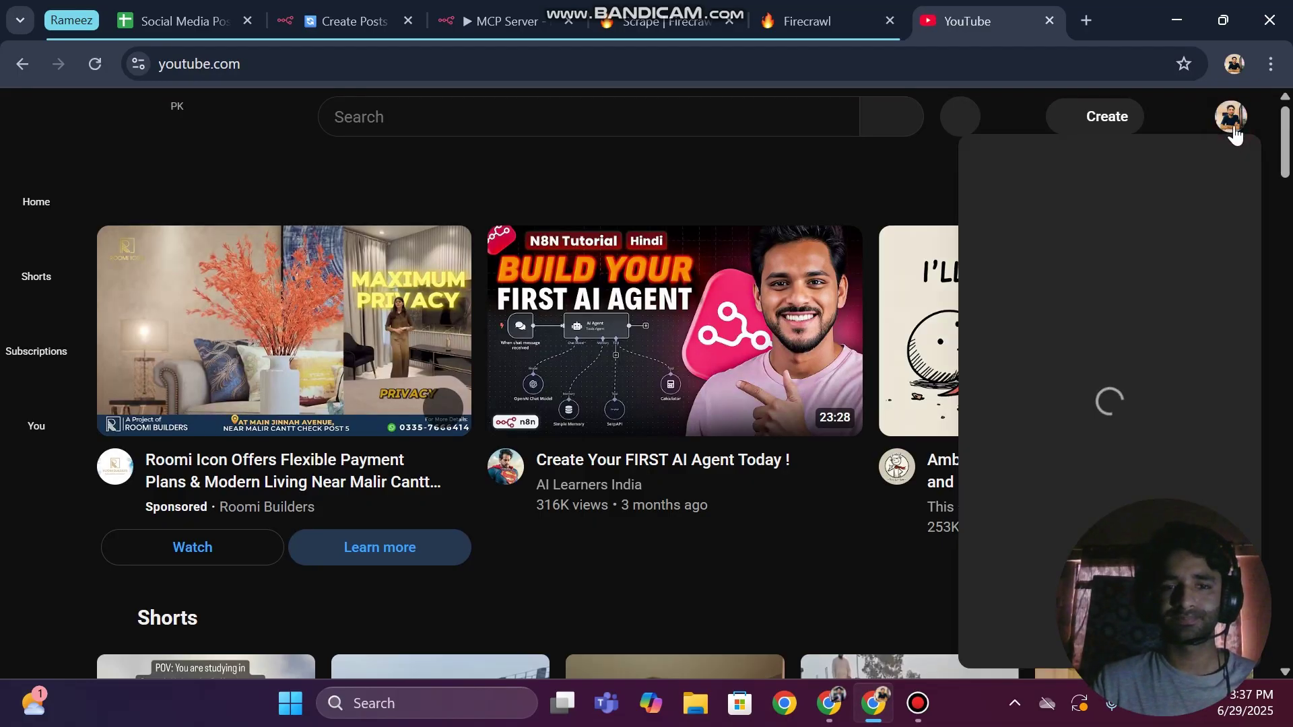
click(1019, 177)
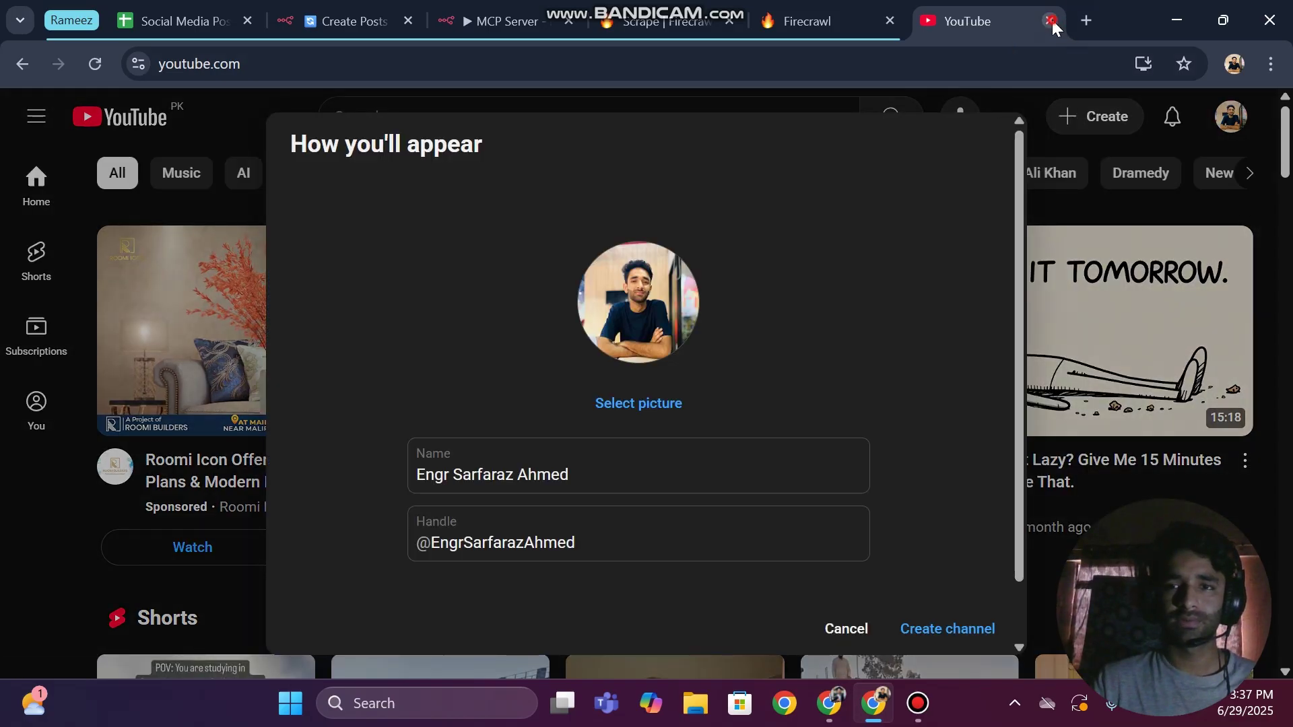
click(1051, 20)
Switch to the other browser profile's window and open YouTube in a new tab
key(alt+Tab)
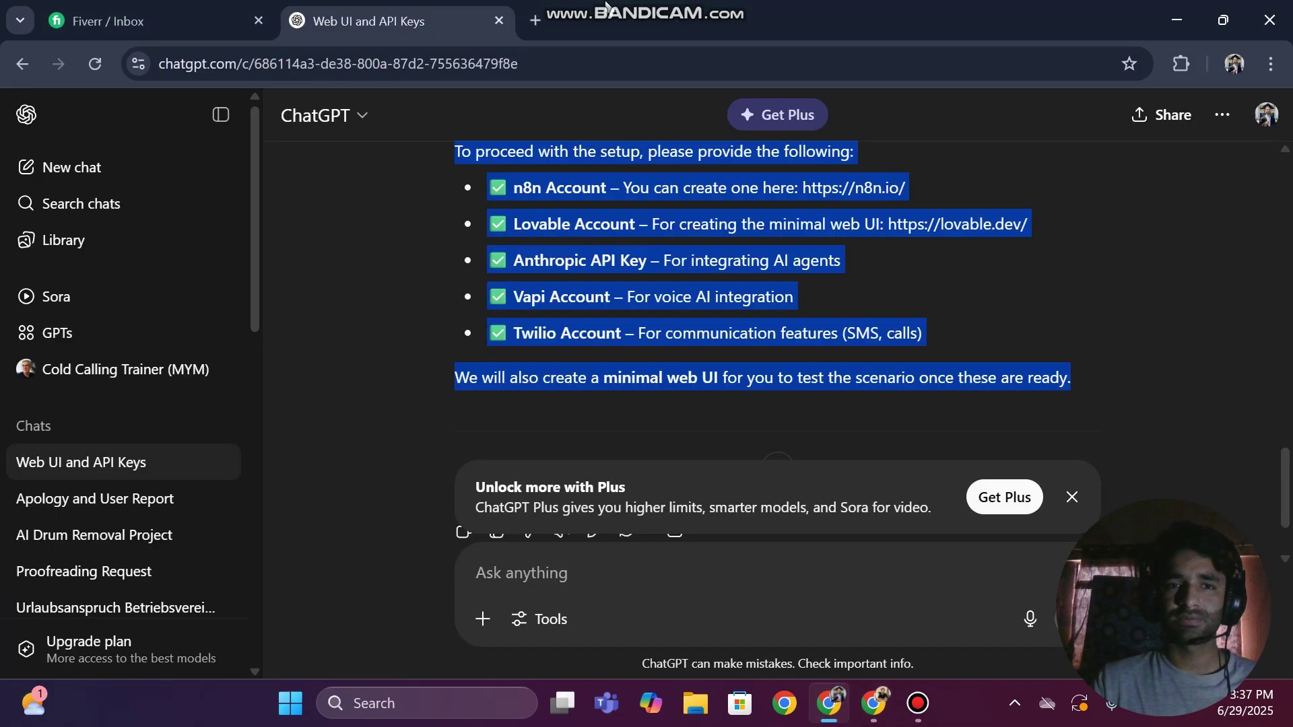
click(527, 8)
text(yi)
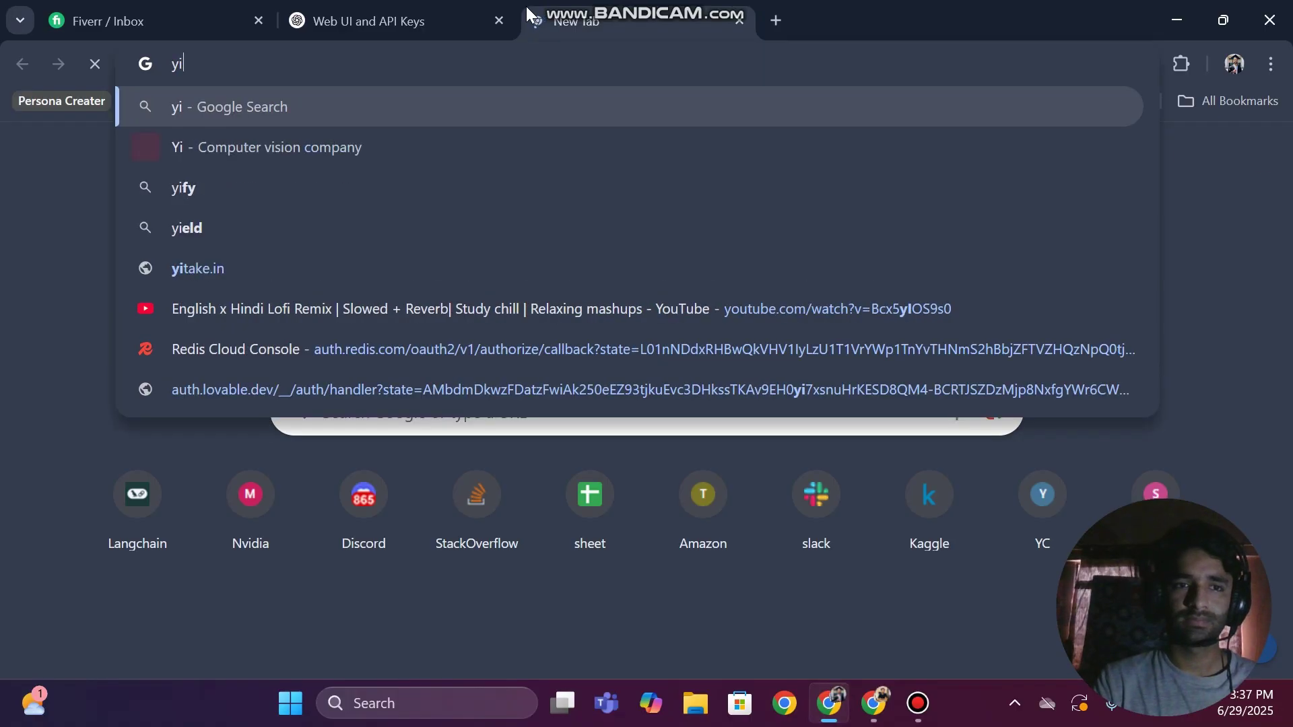
key(BackSpace)
key(BackSpace)
text(yo)
key(Return)
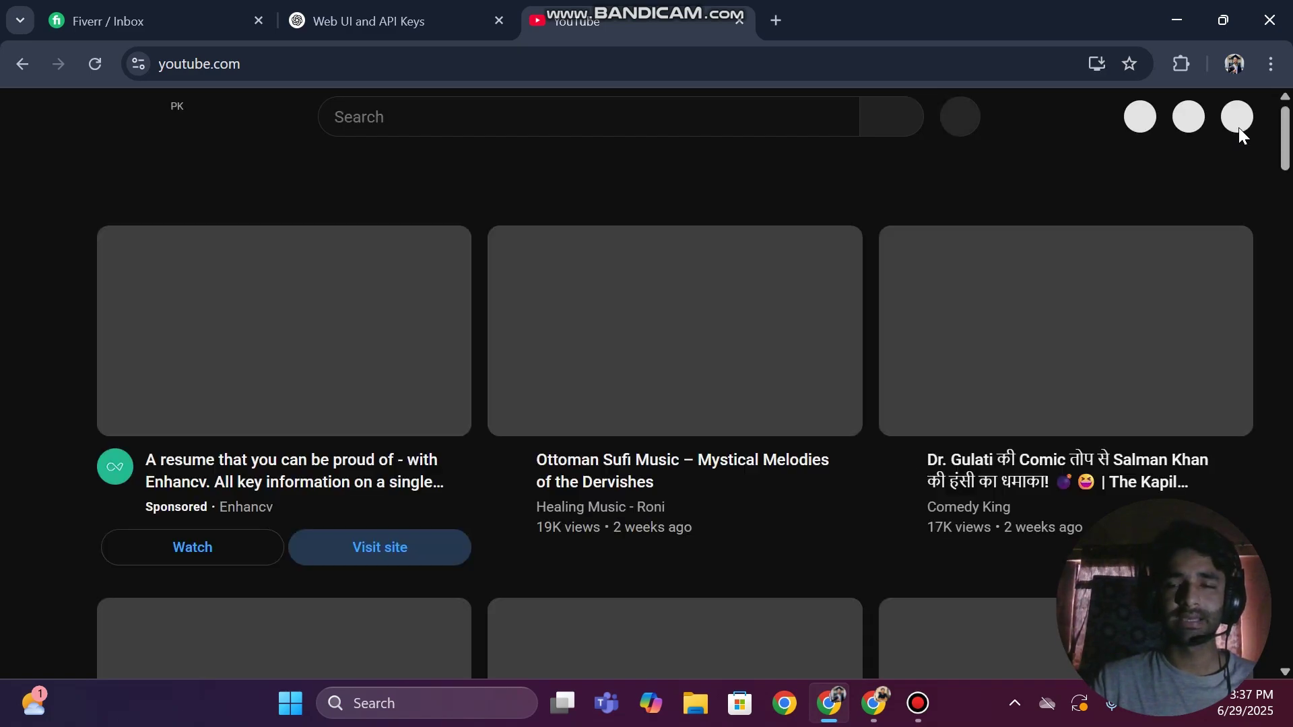
View the signed-in account's own YouTube channel and look over its latest videos
click(1228, 129)
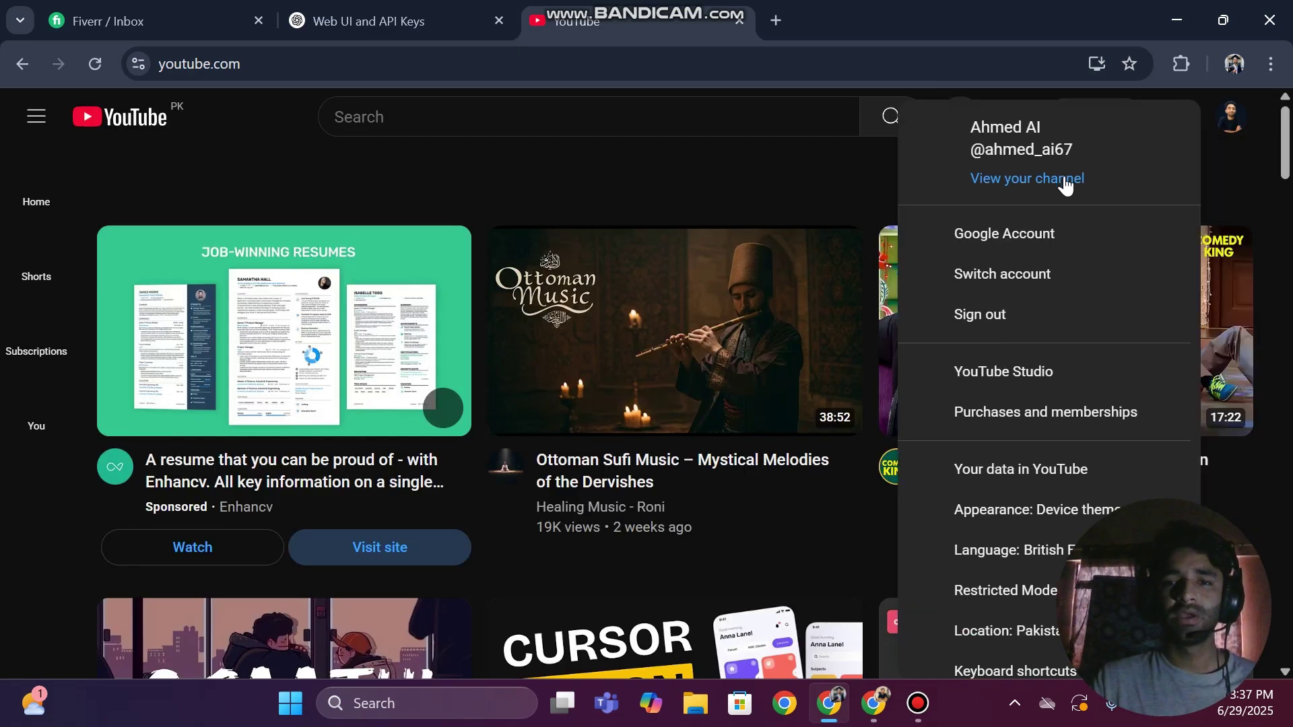
click(998, 174)
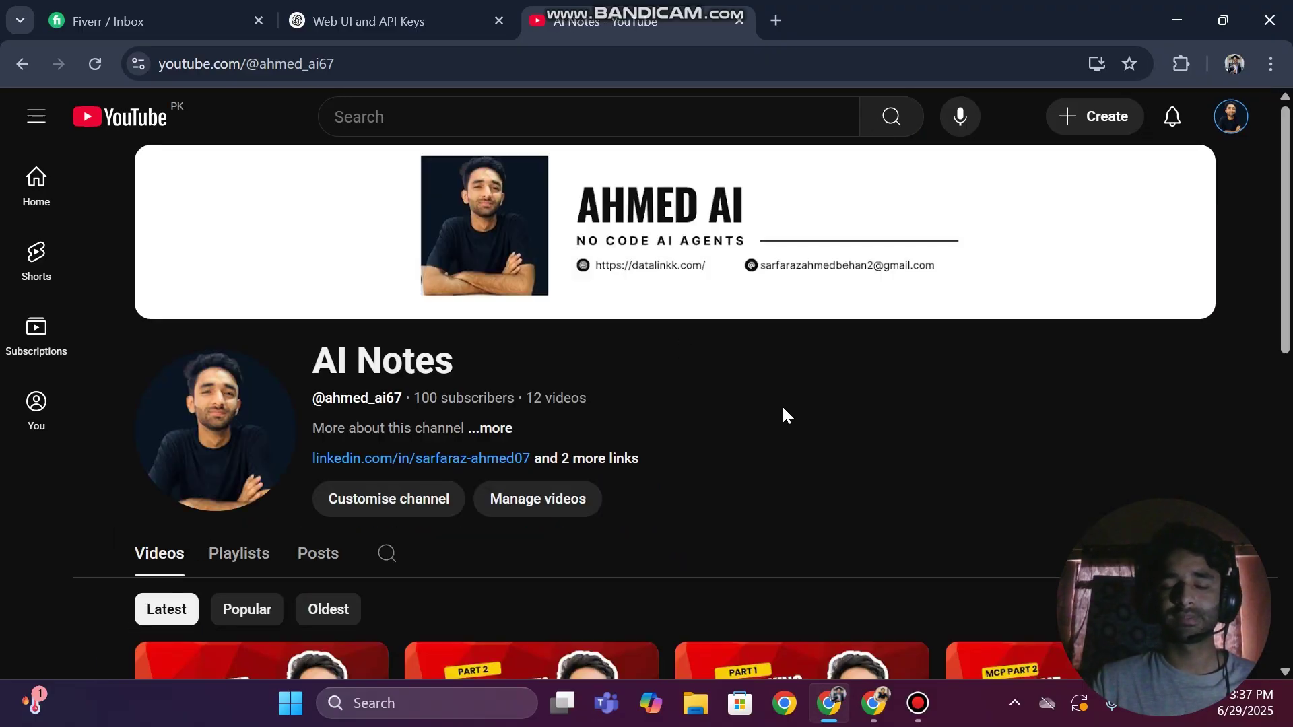
scroll(782, 406, down, 5)
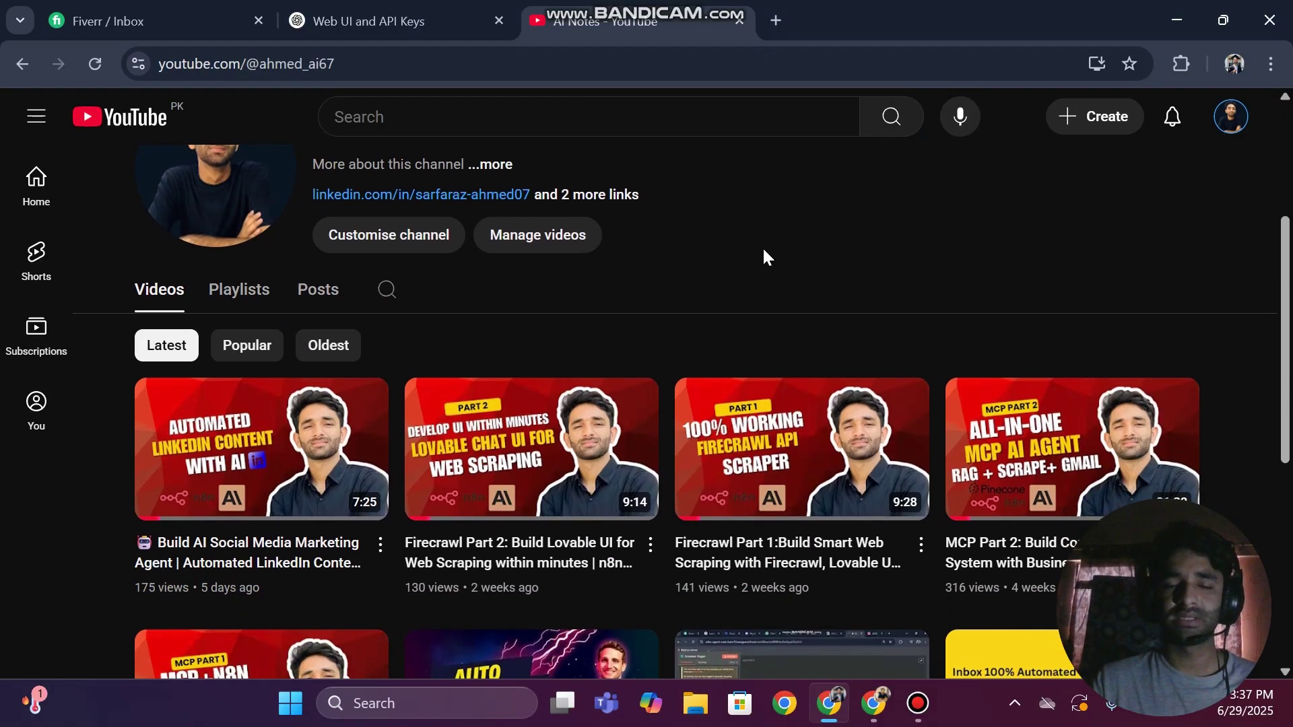
scroll(703, 156, down, 1)
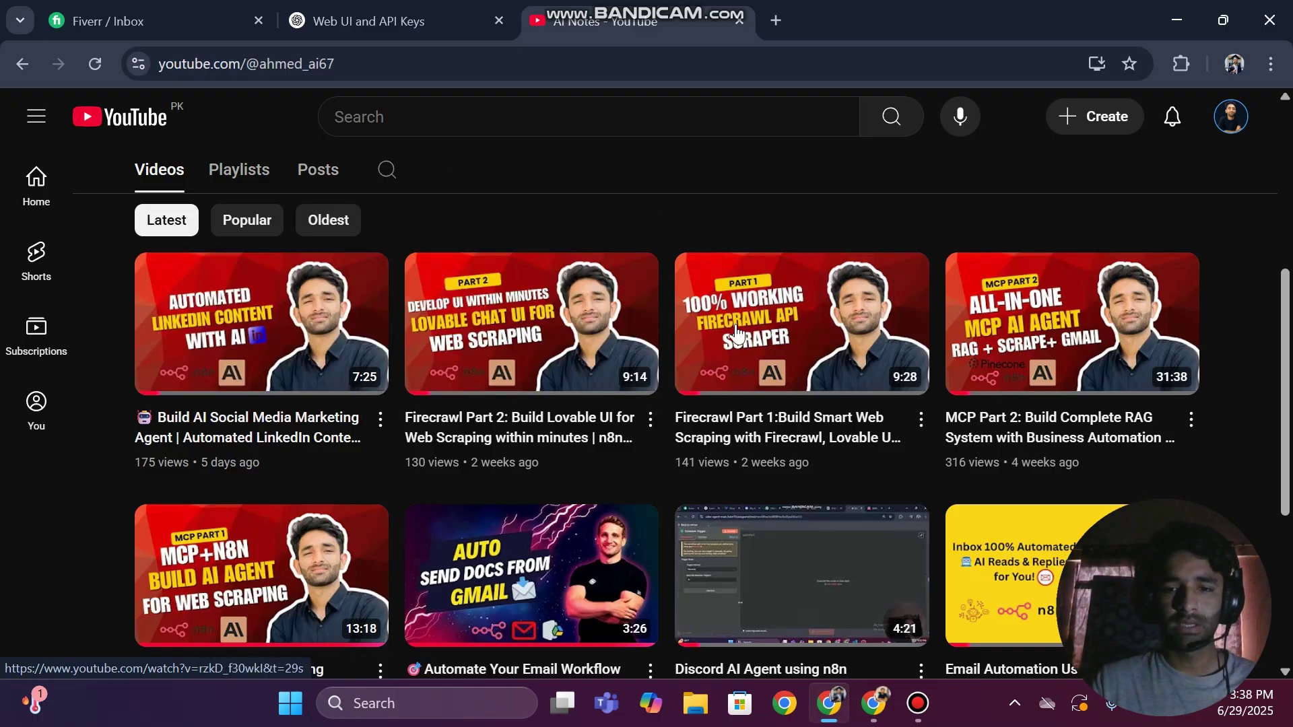
Return to the Create Posts Client workflow, resend "hey thanks please save it in my sheet", and mark the earlier error reply
click(874, 704)
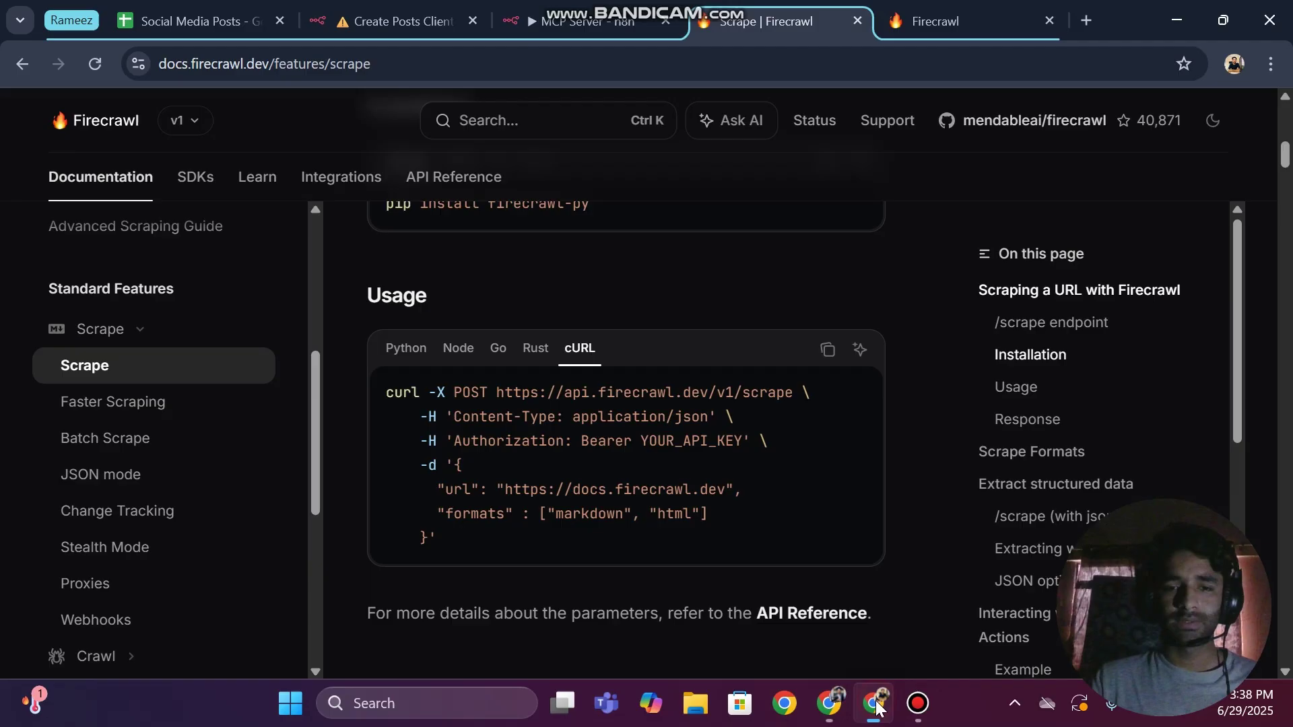
click(429, 8)
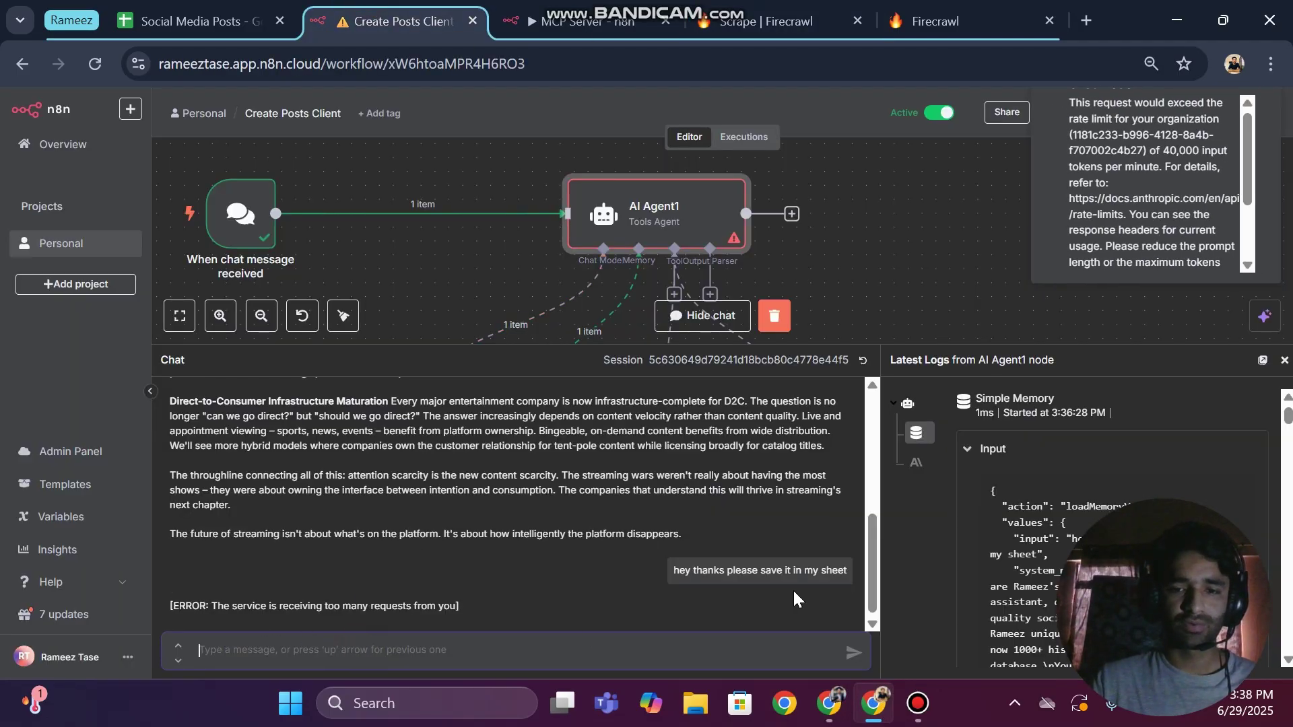
click(820, 556)
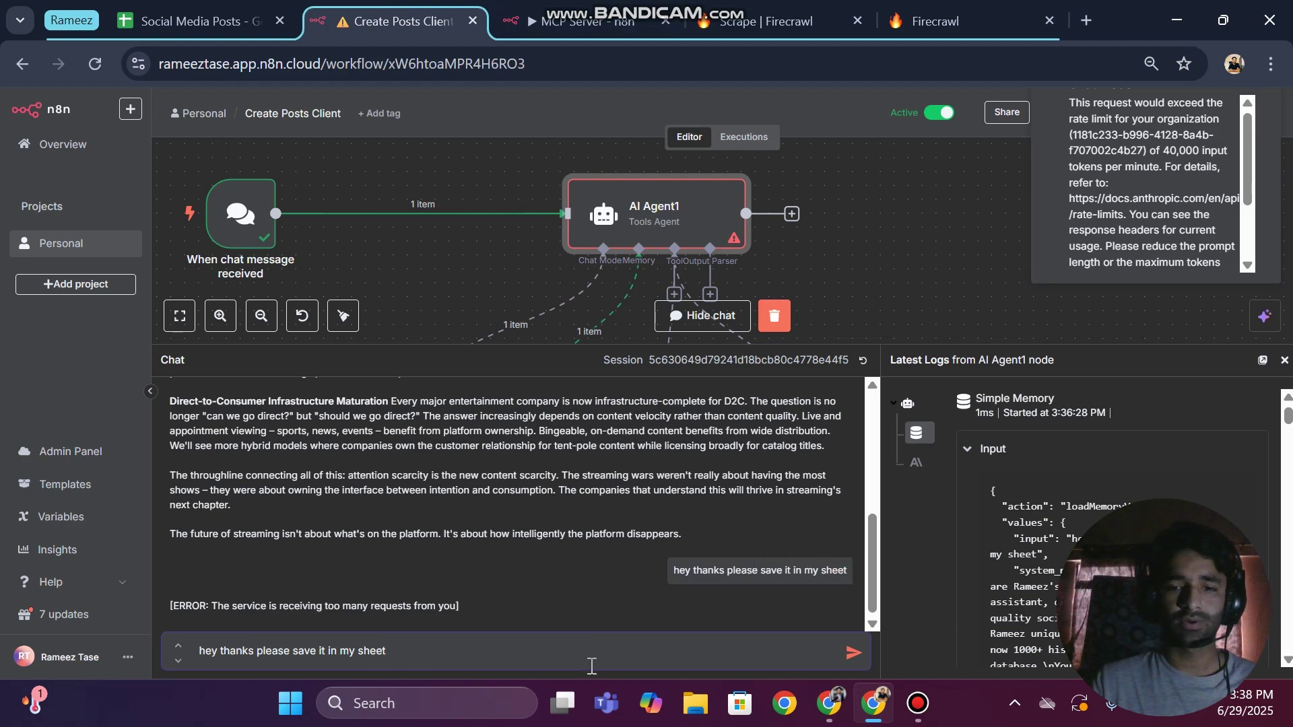
click(853, 653)
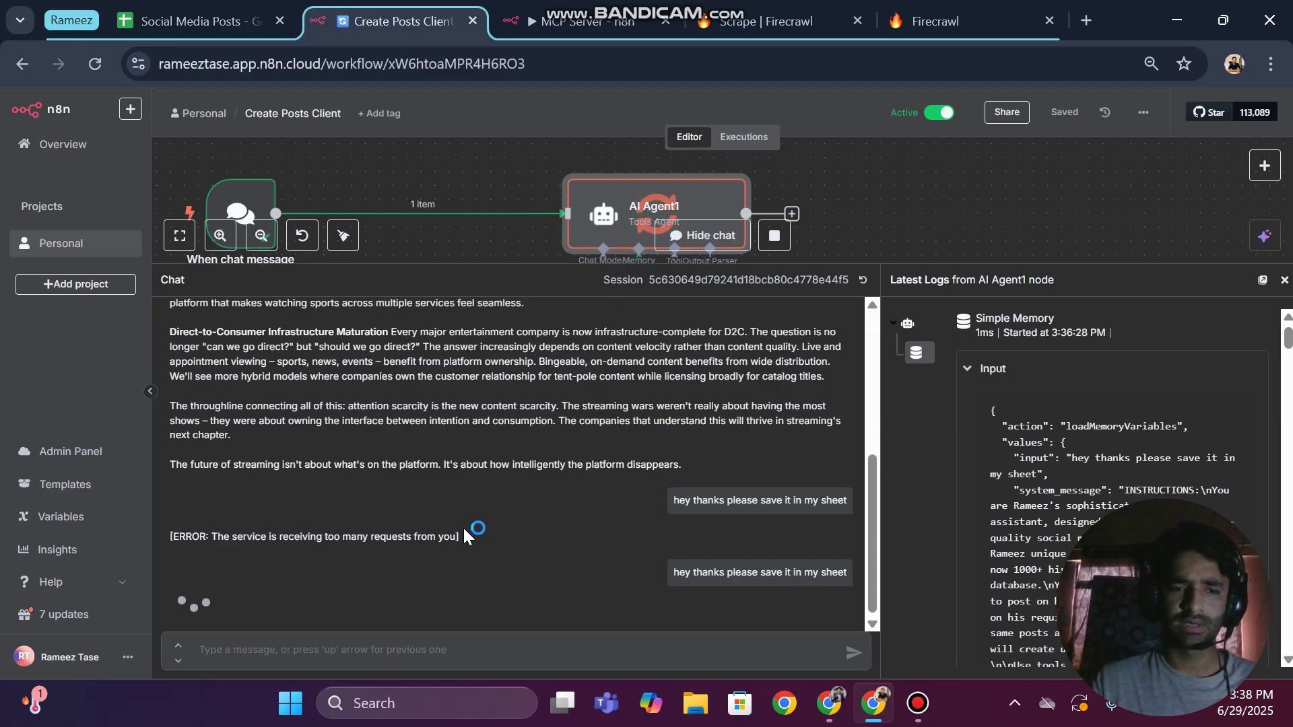
drag(459, 537, 308, 537)
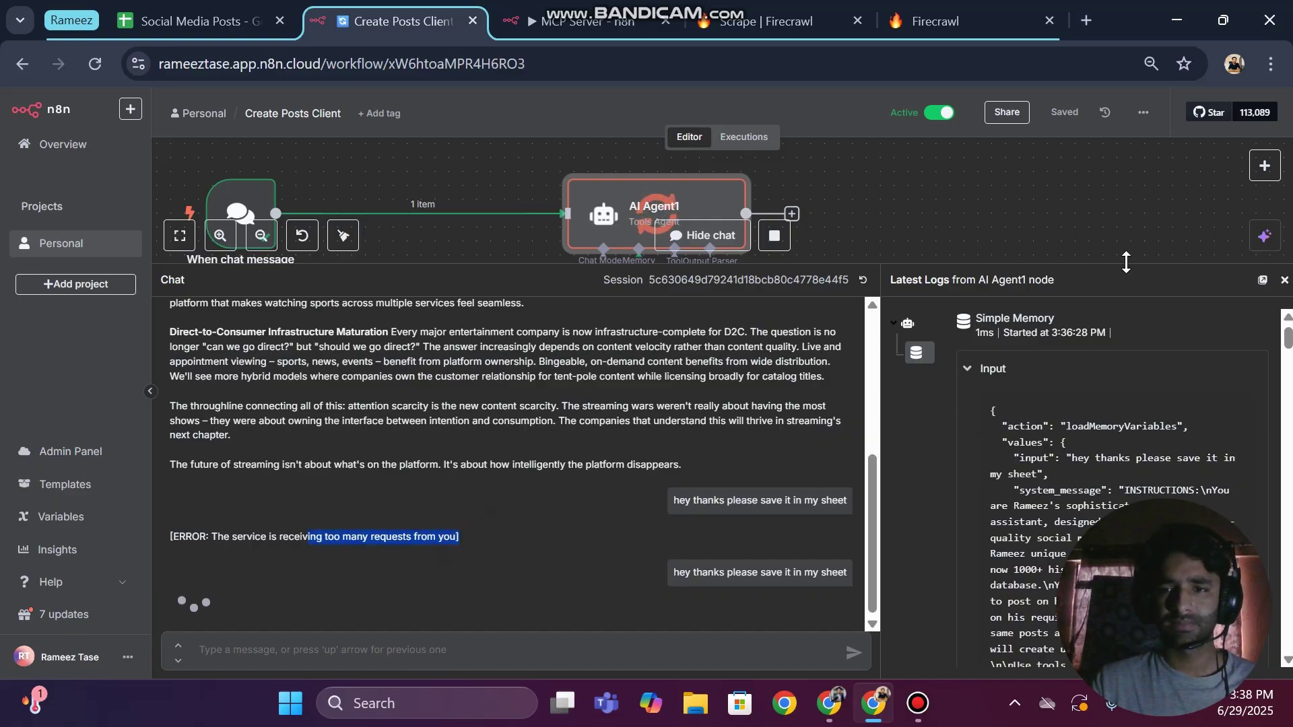
Open the Social Media Posts spreadsheet and browse the linkedin column of the POSTS sheet towards its most recent entries
click(196, 21)
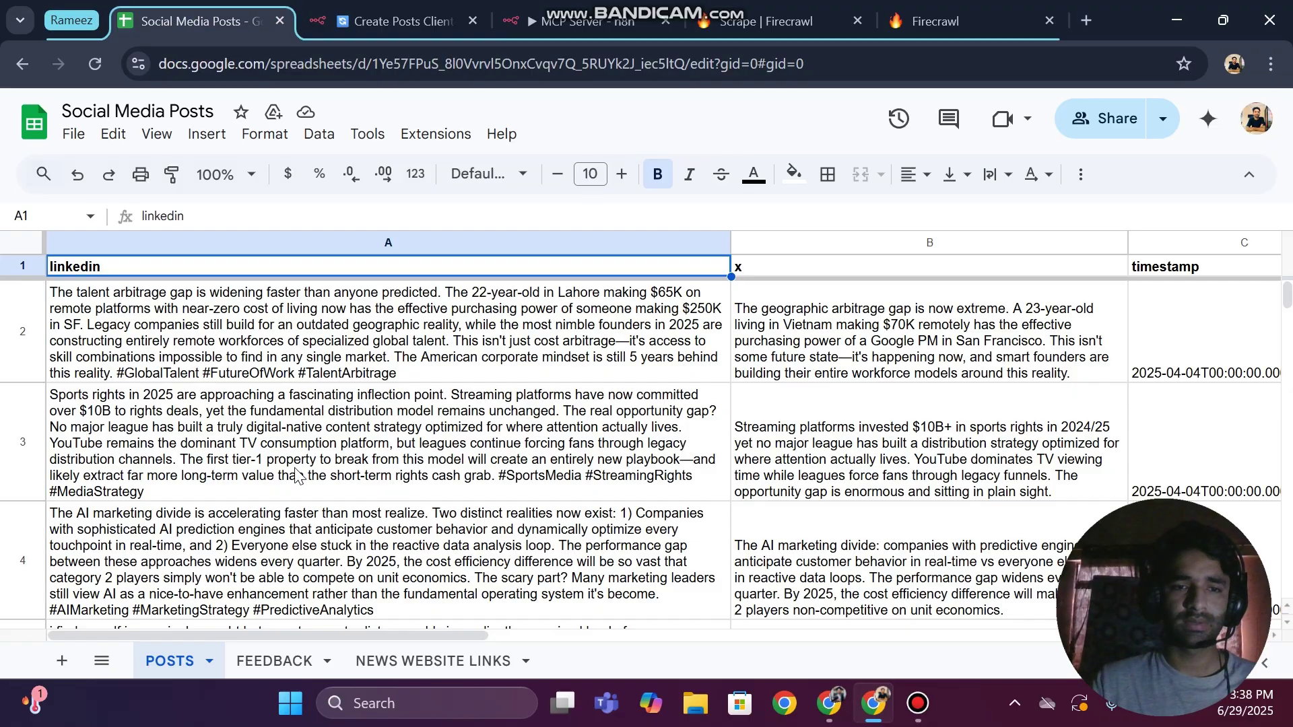
scroll(808, 418, down, 5)
drag(1286, 303, 1287, 458)
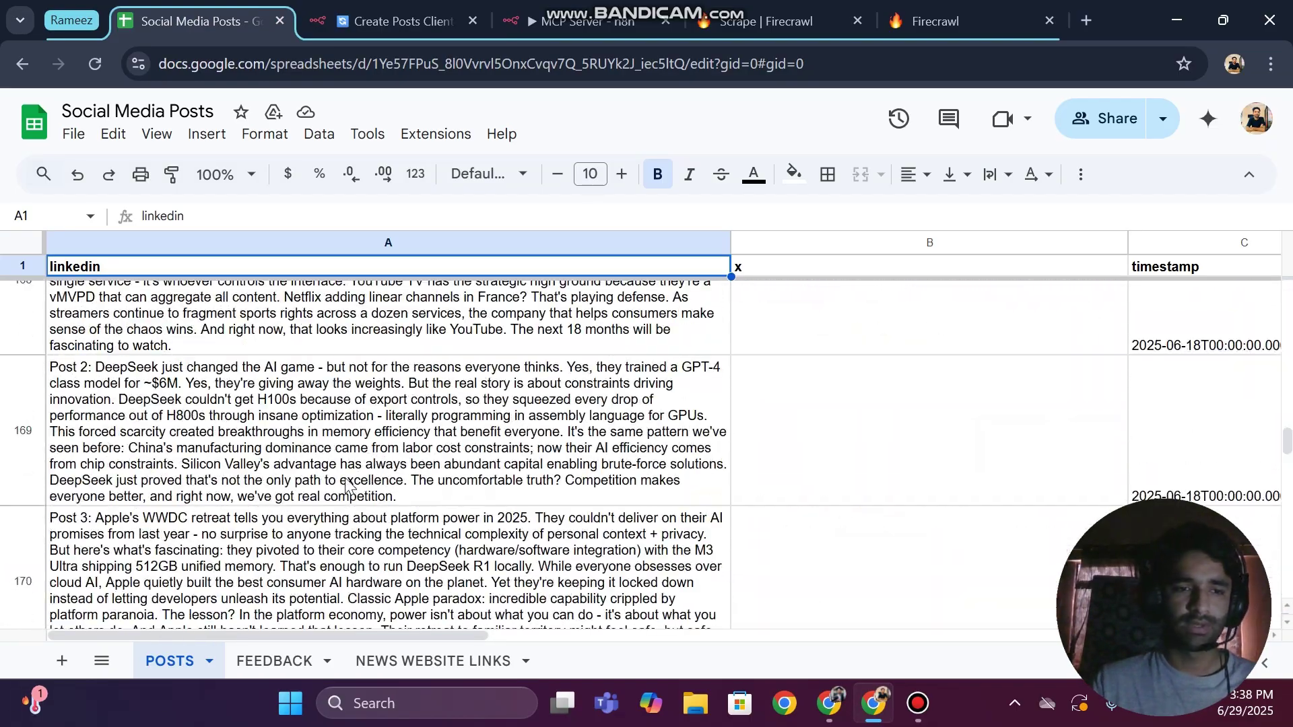
scroll(372, 501, up, 5)
scroll(372, 501, down, 15)
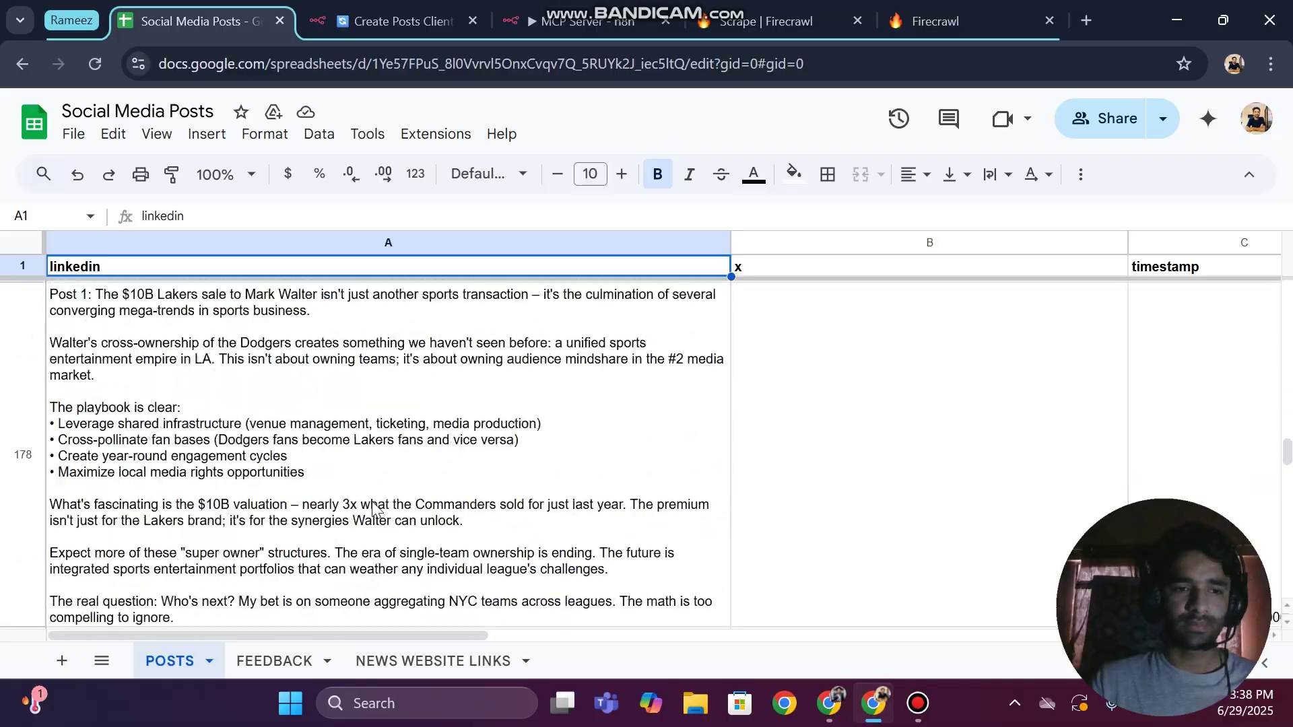
scroll(373, 501, down, 15)
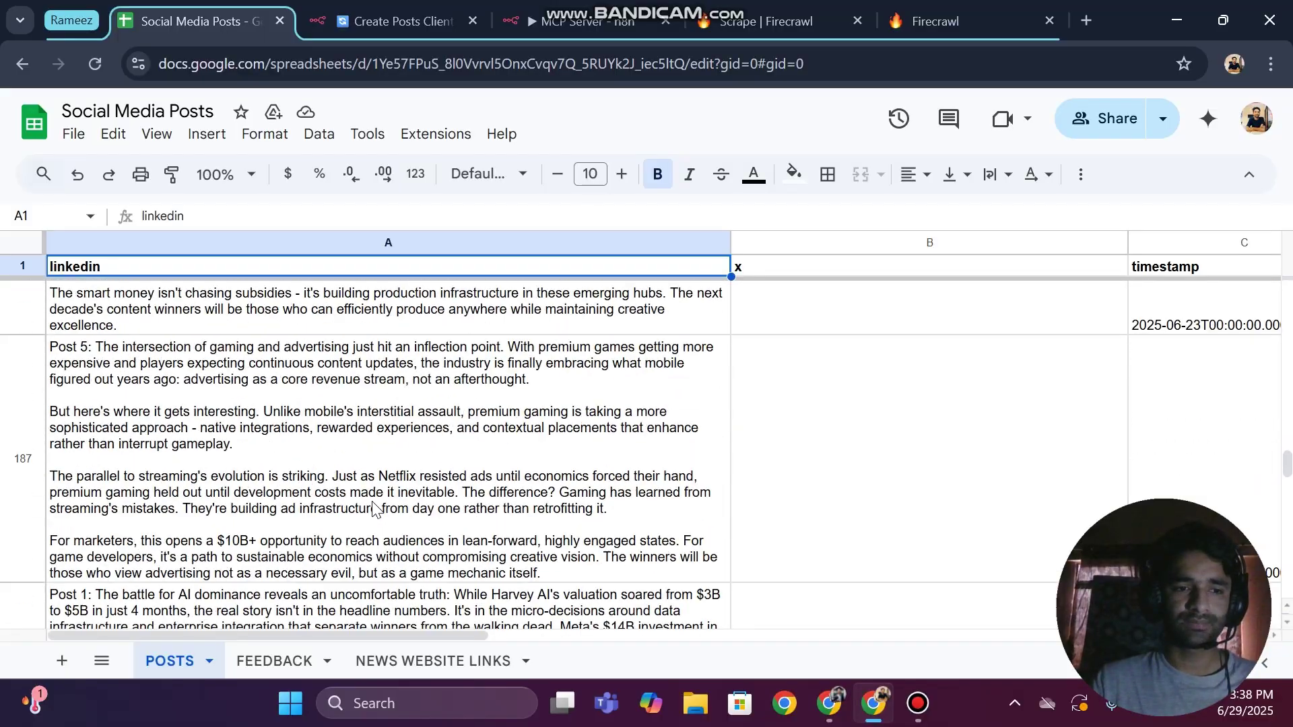
scroll(373, 503, up, 10)
scroll(167, 505, down, 4)
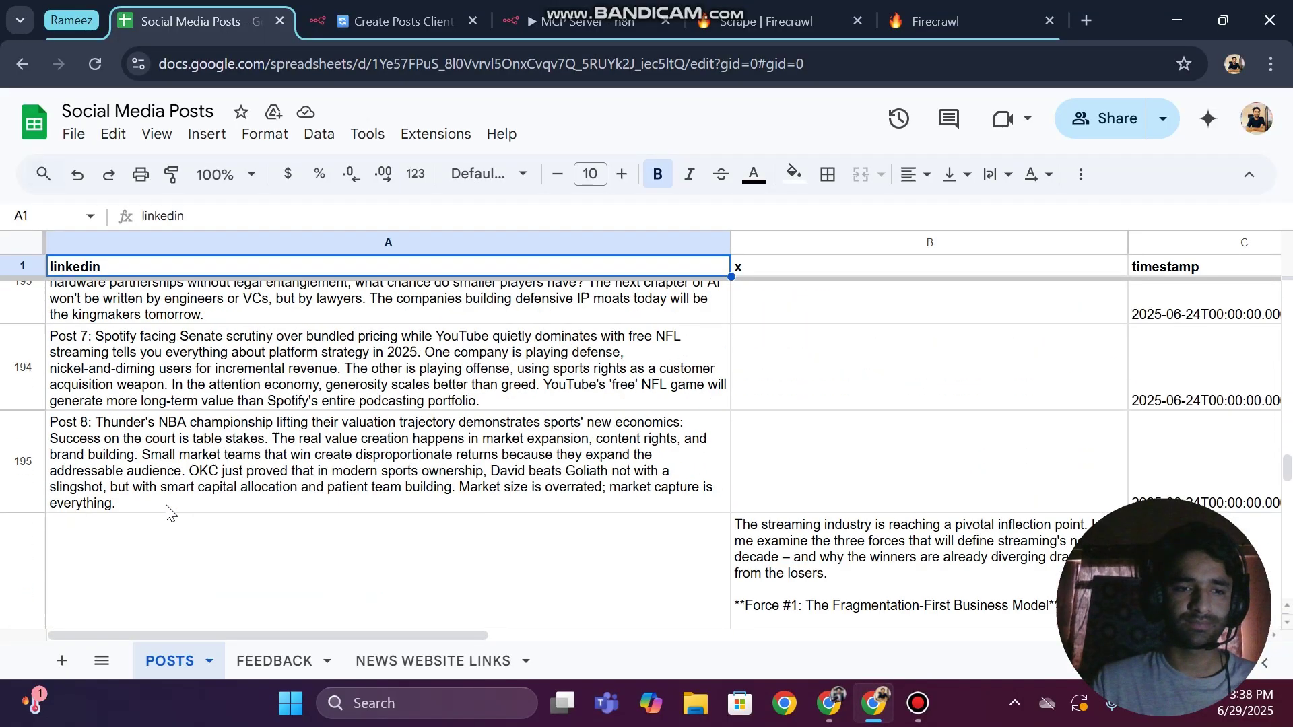
Examine the last filled rows below Post 8 and select the streaming post in cell A198
triple_click(131, 450)
click(261, 585)
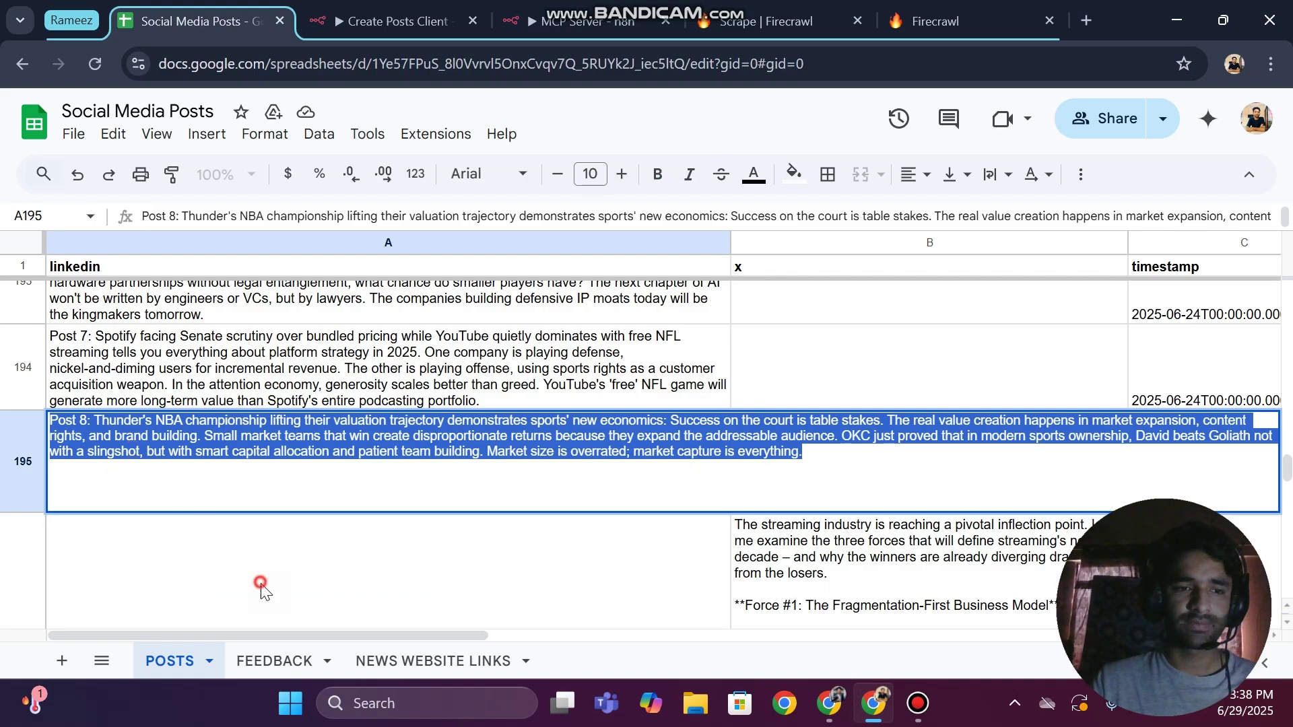
scroll(357, 613, down, 15)
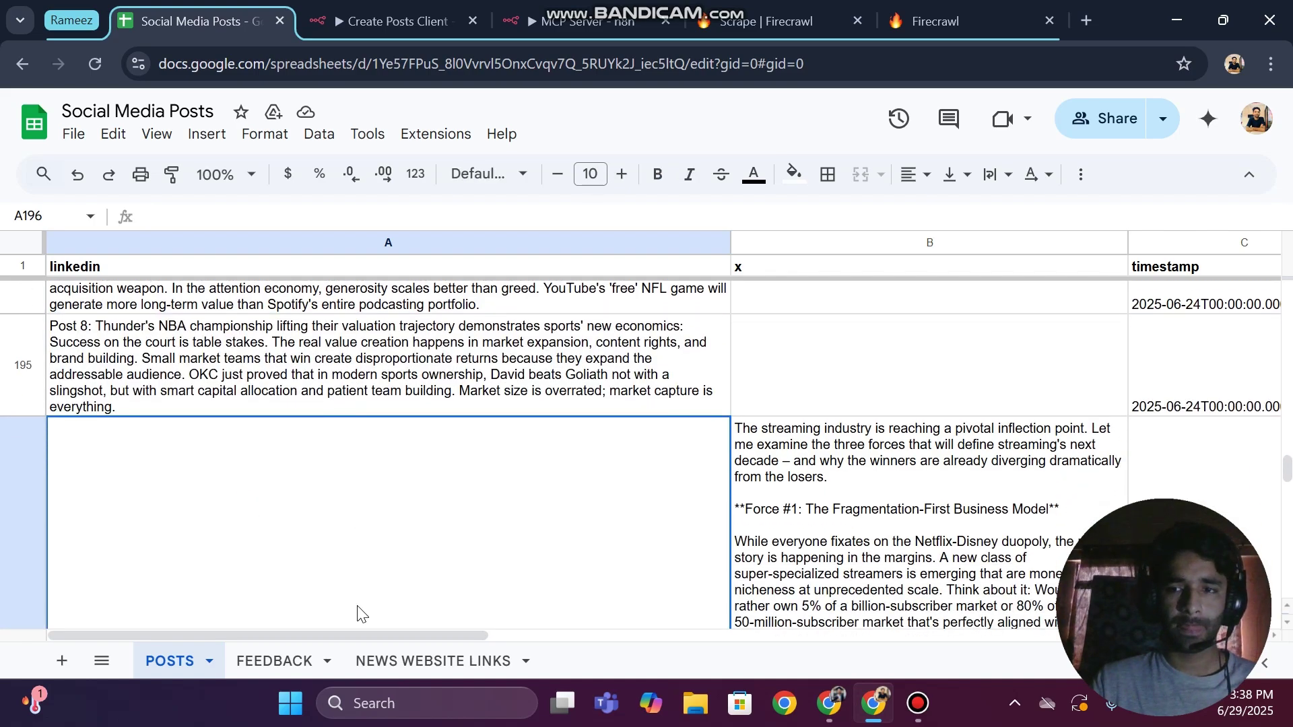
scroll(357, 613, down, 10)
scroll(357, 613, up, 20)
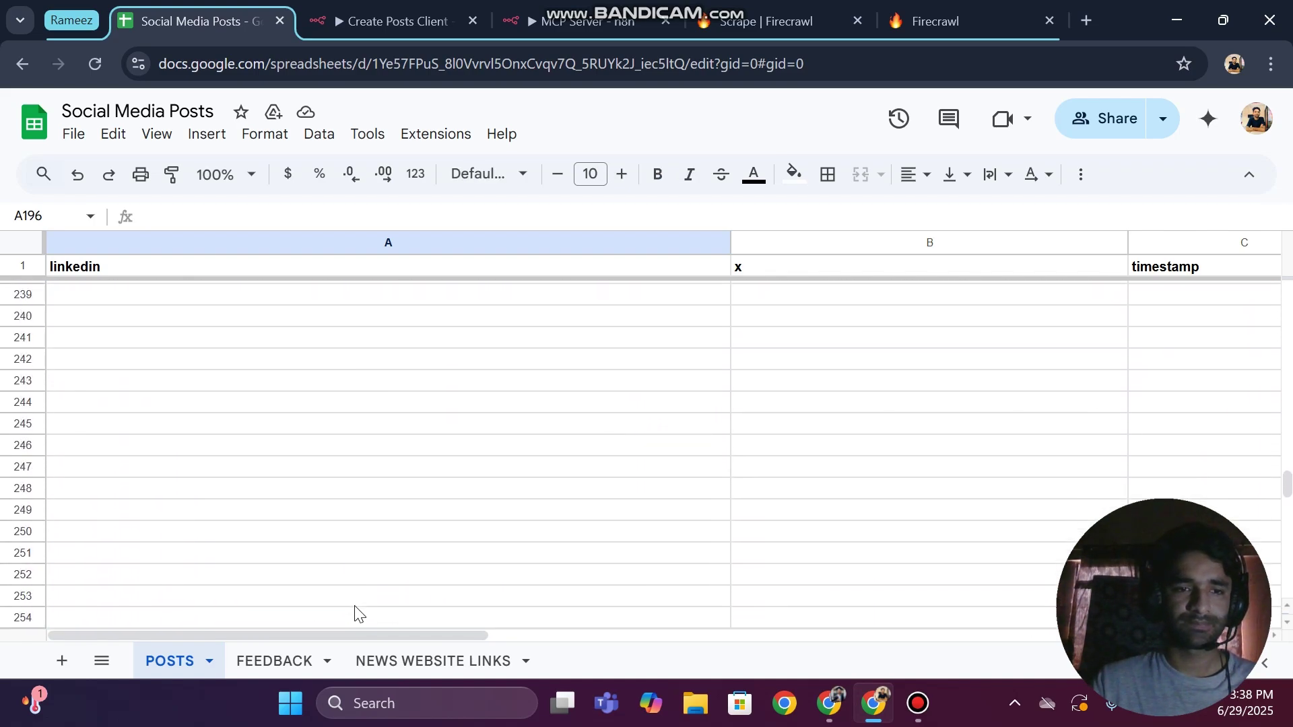
scroll(357, 613, down, 3)
click(465, 417)
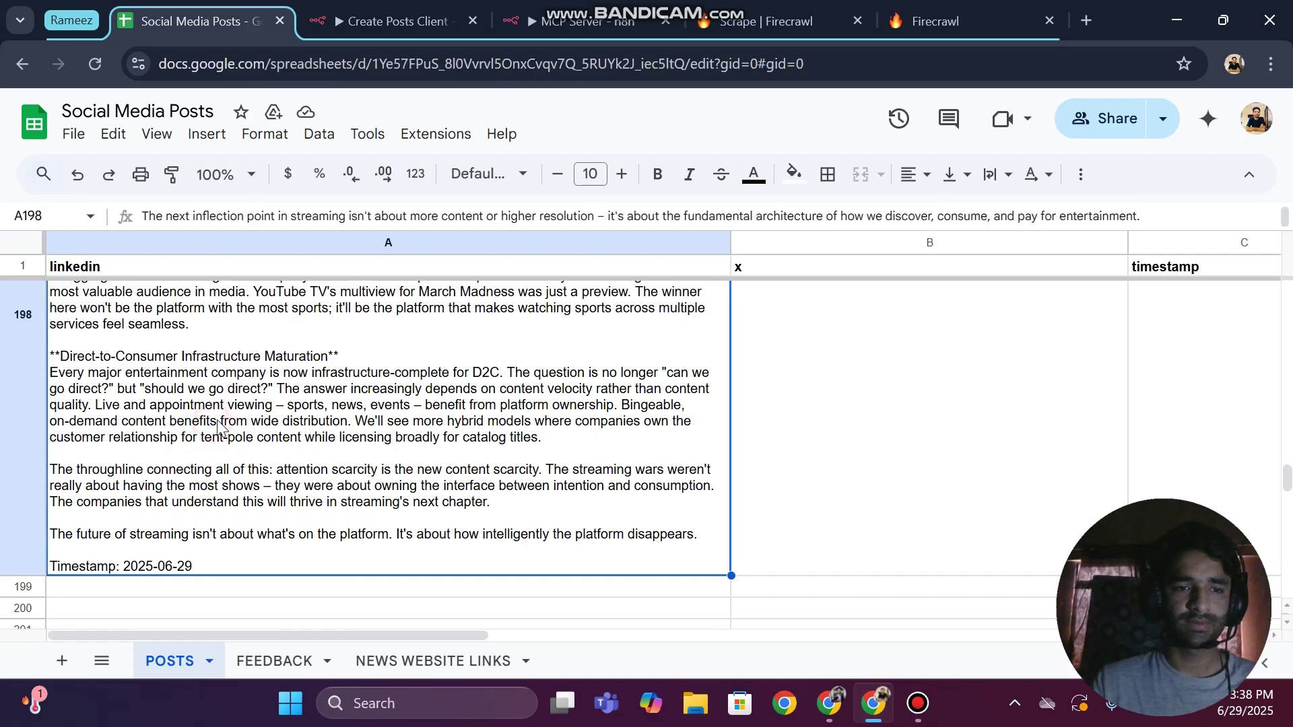
scroll(469, 417, up, 6)
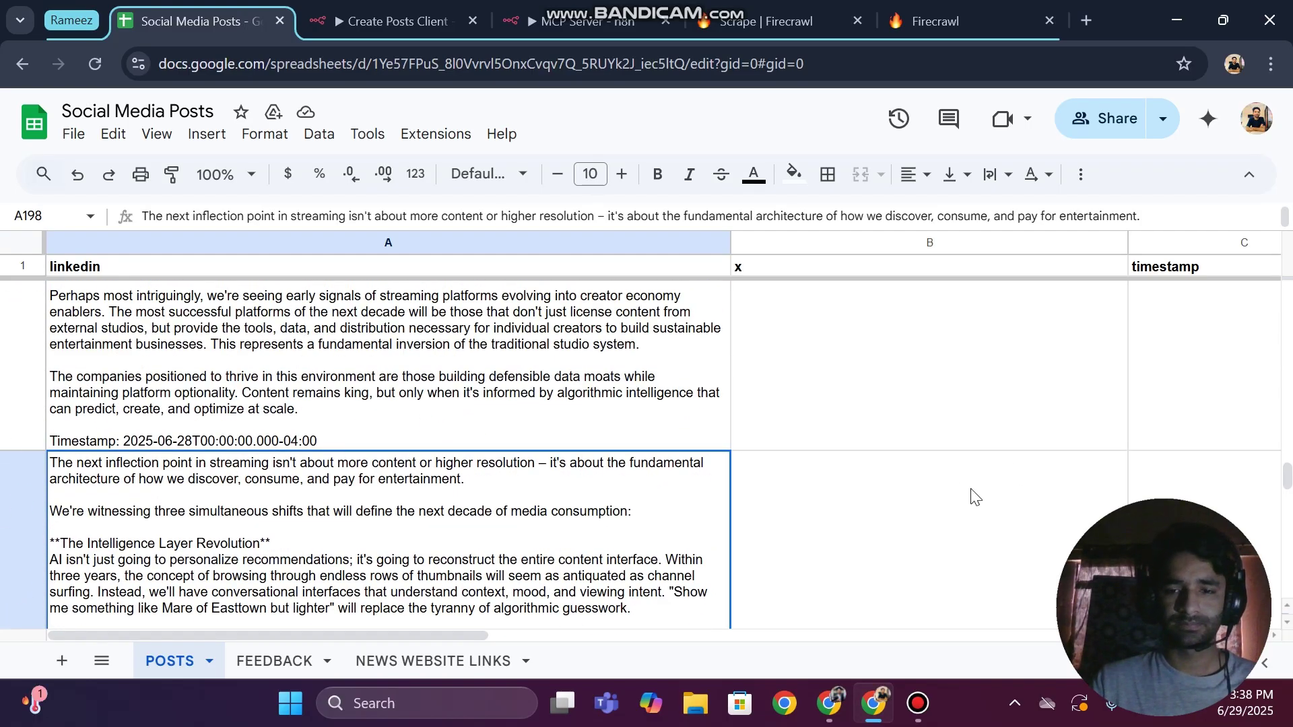
Go back to the Create Posts Client workflow and read the agent's latest reply in the chat
click(403, 14)
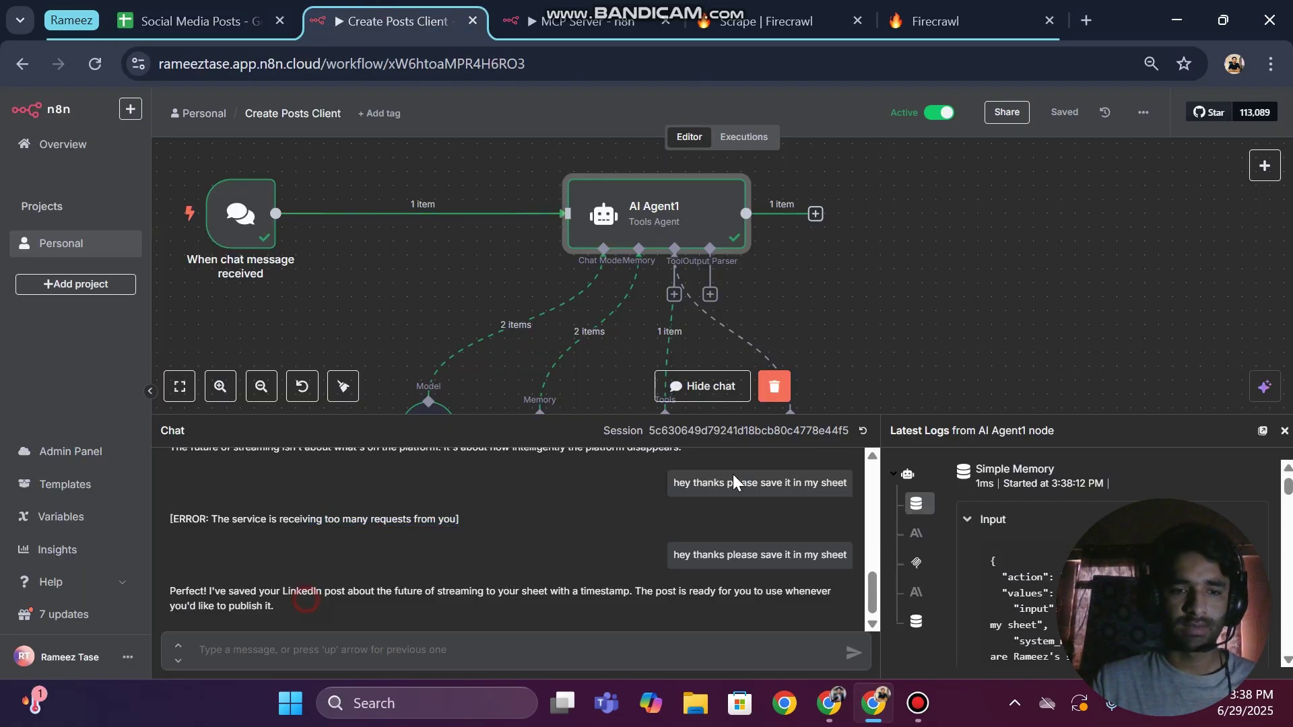
click(918, 703)
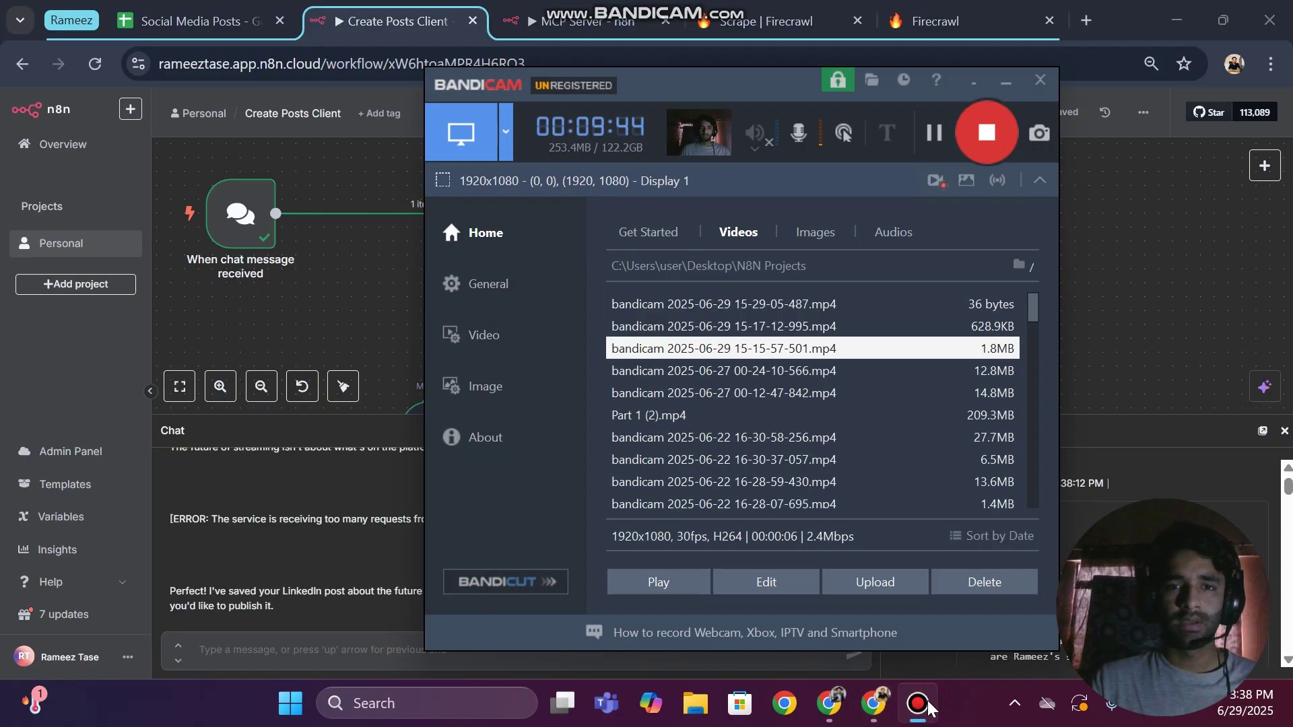
click(996, 619)
scroll(471, 539, up, 3)
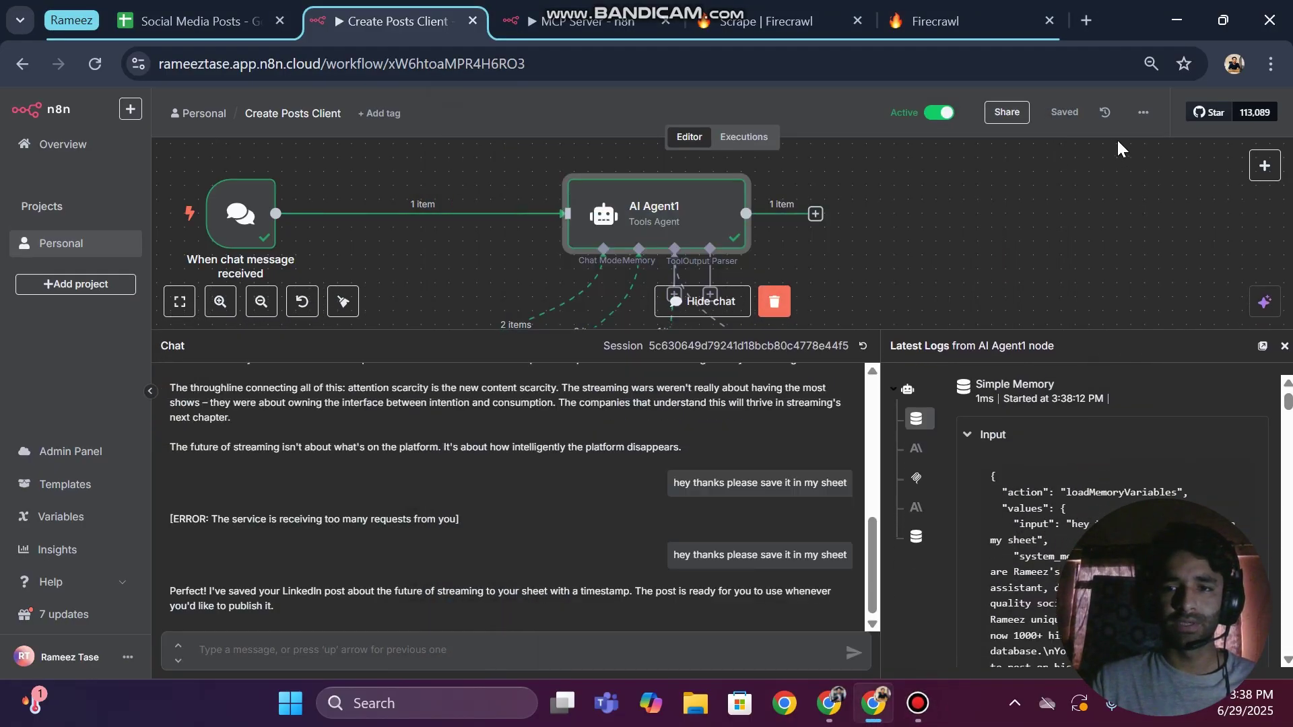
drag(241, 609, 194, 583)
click(329, 630)
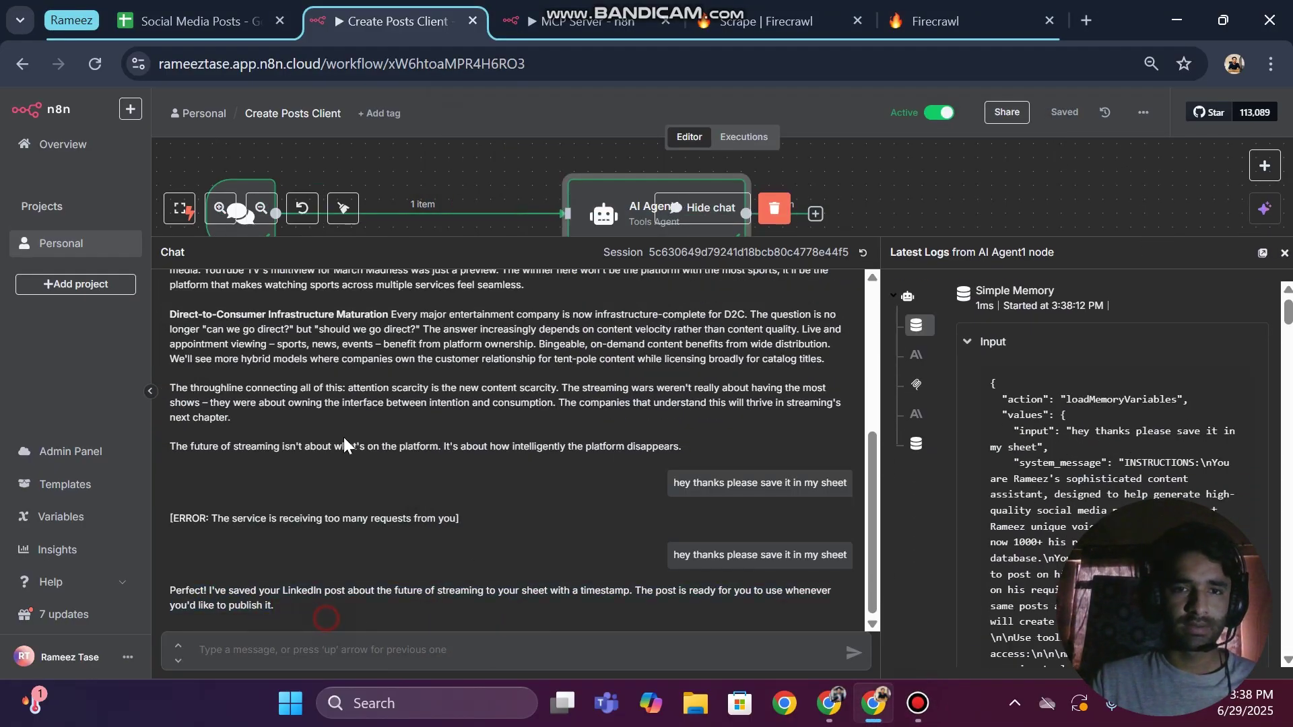
Return to the Social Media Posts spreadsheet, open cell A198 for editing and read the full text of its streaming post
click(210, 9)
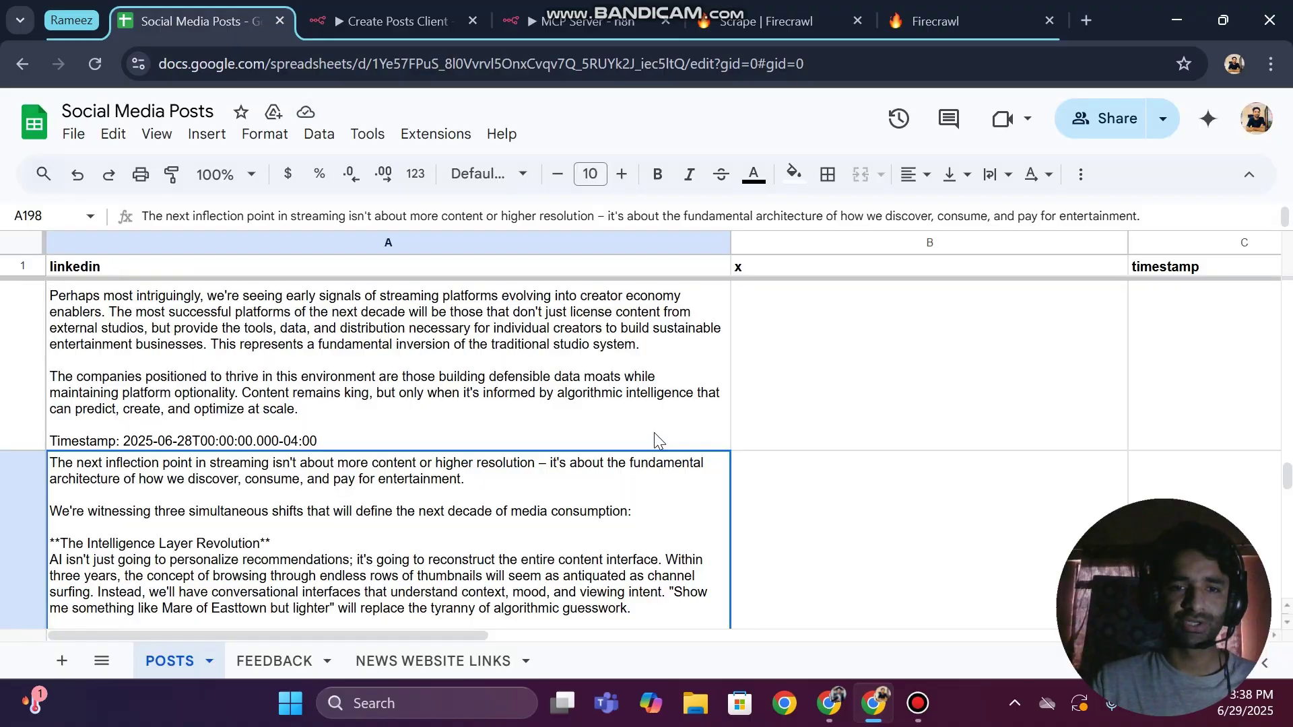
scroll(704, 507, down, 5)
scroll(704, 507, up, 10)
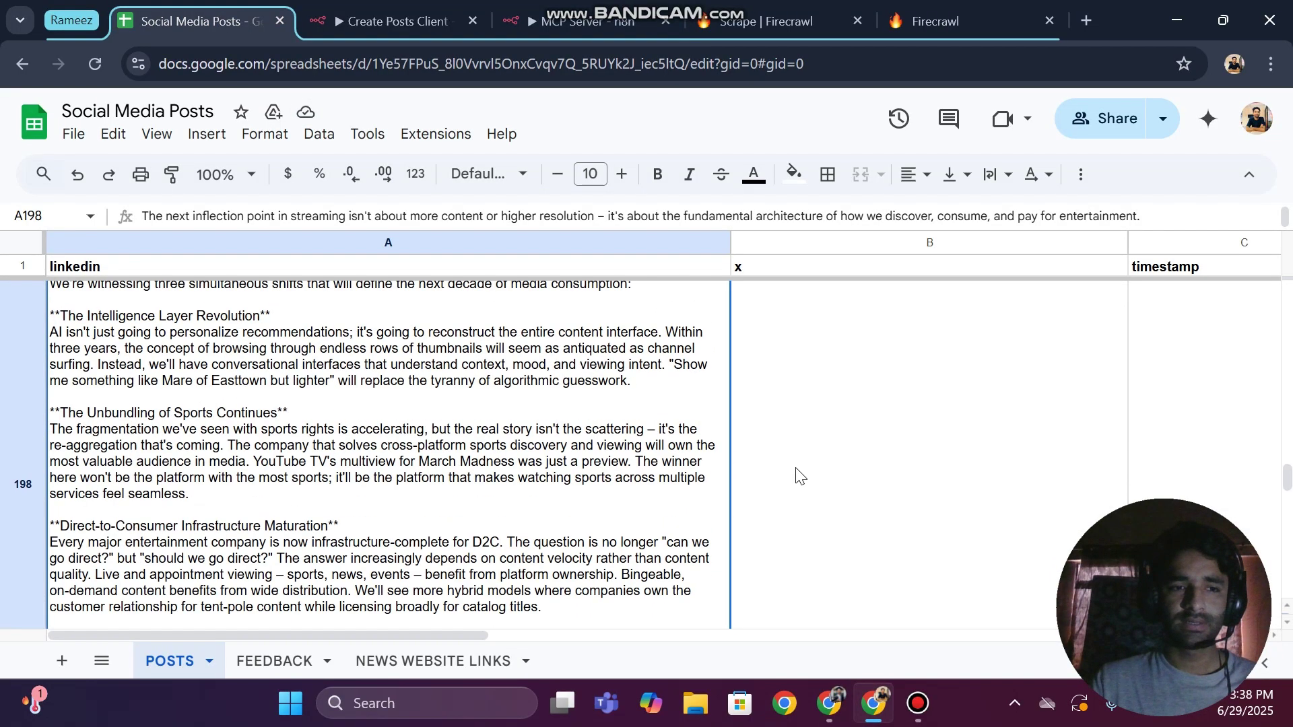
key(Return)
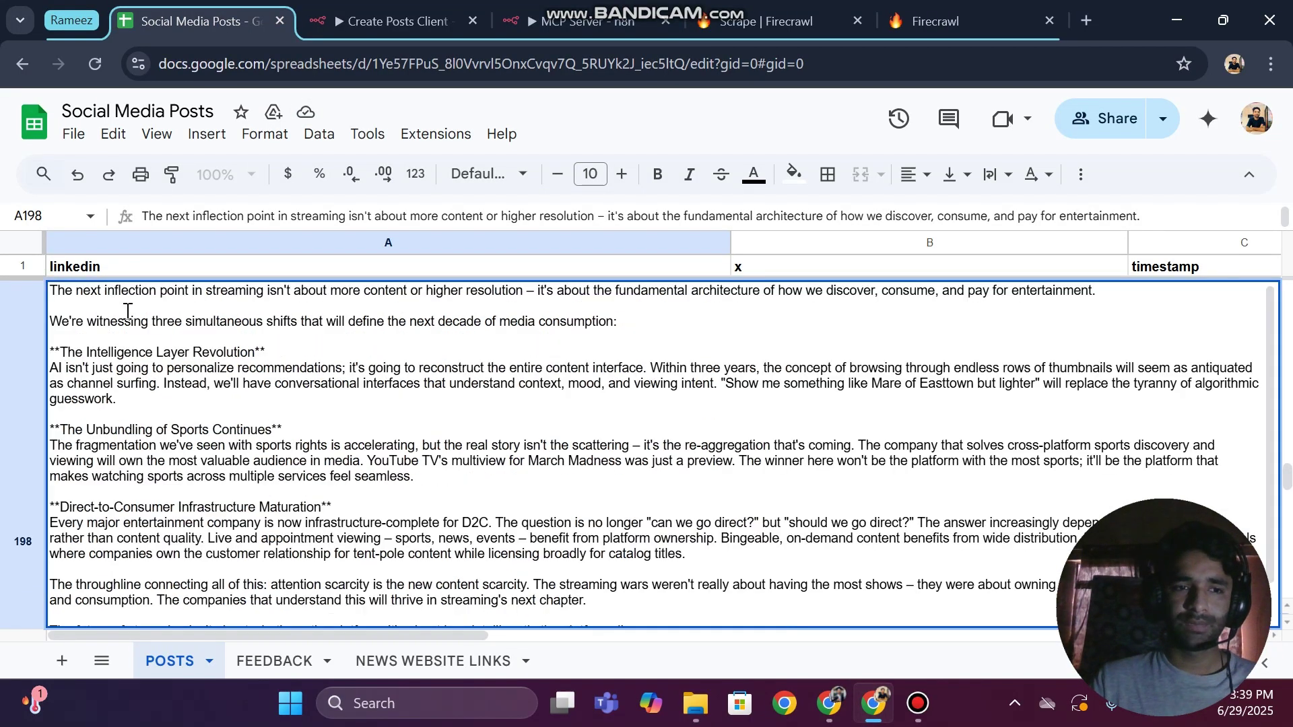
click(71, 295)
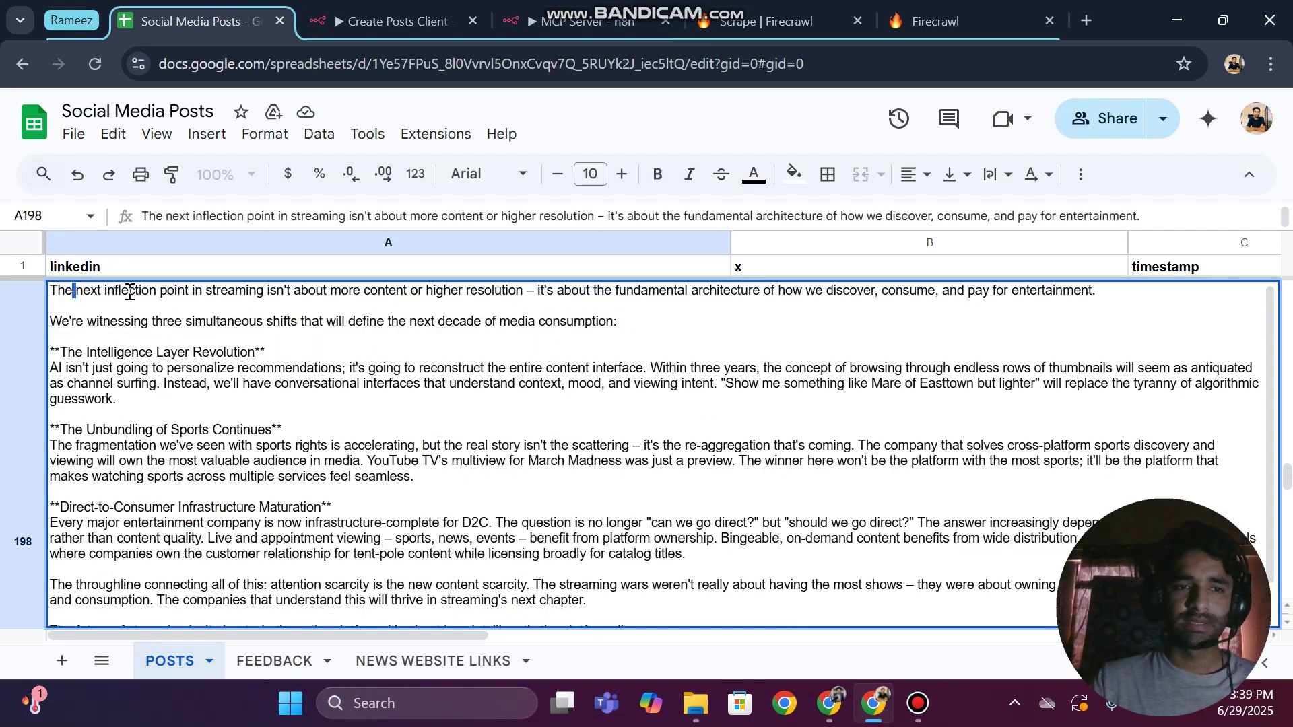
click(248, 302)
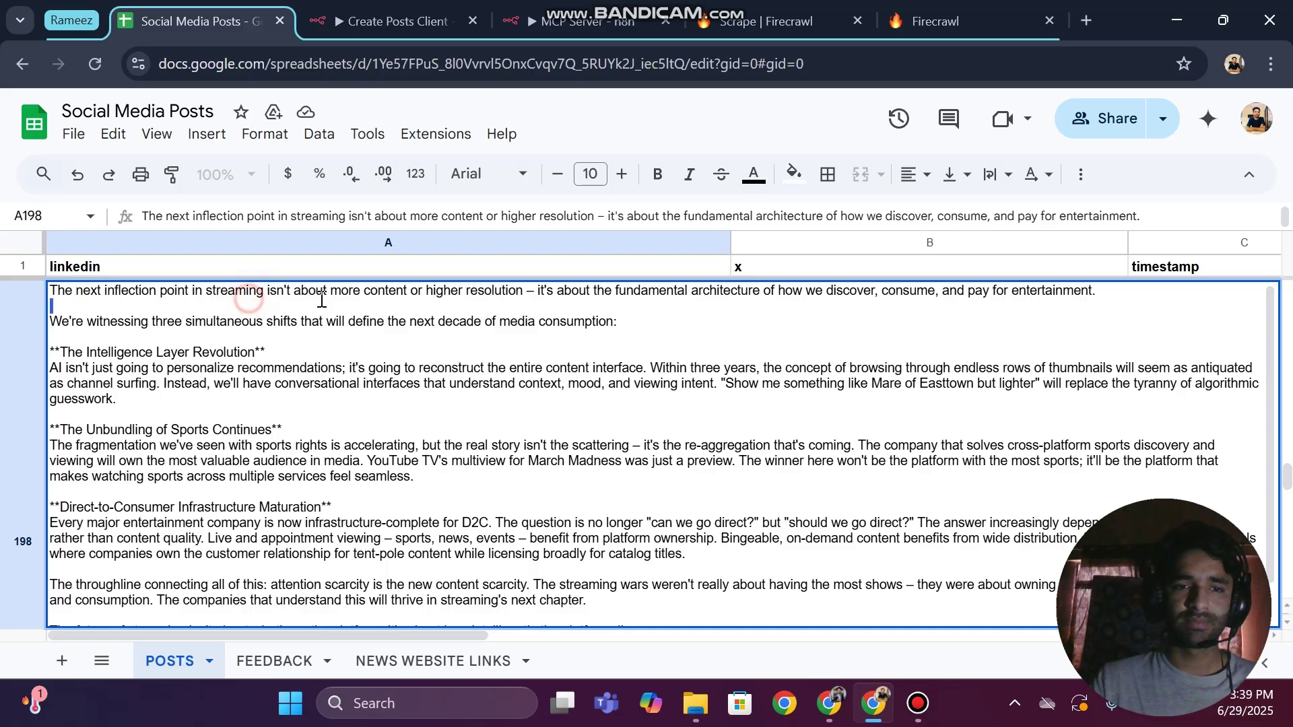
double_click(385, 296)
click(464, 295)
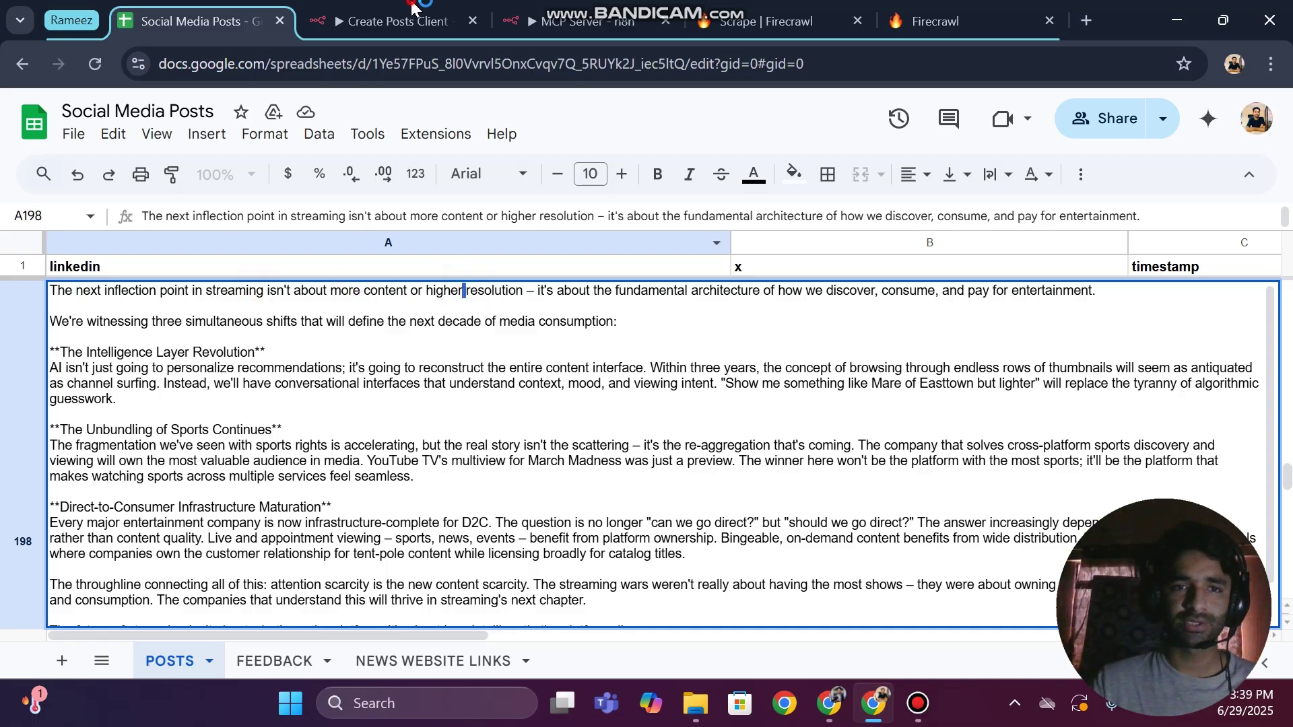
Compare with the original LinkedIn post in the Create Posts Client chat, and open the MCP Client1 entry in the AI Agent1 logs
click(411, 5)
click(330, 409)
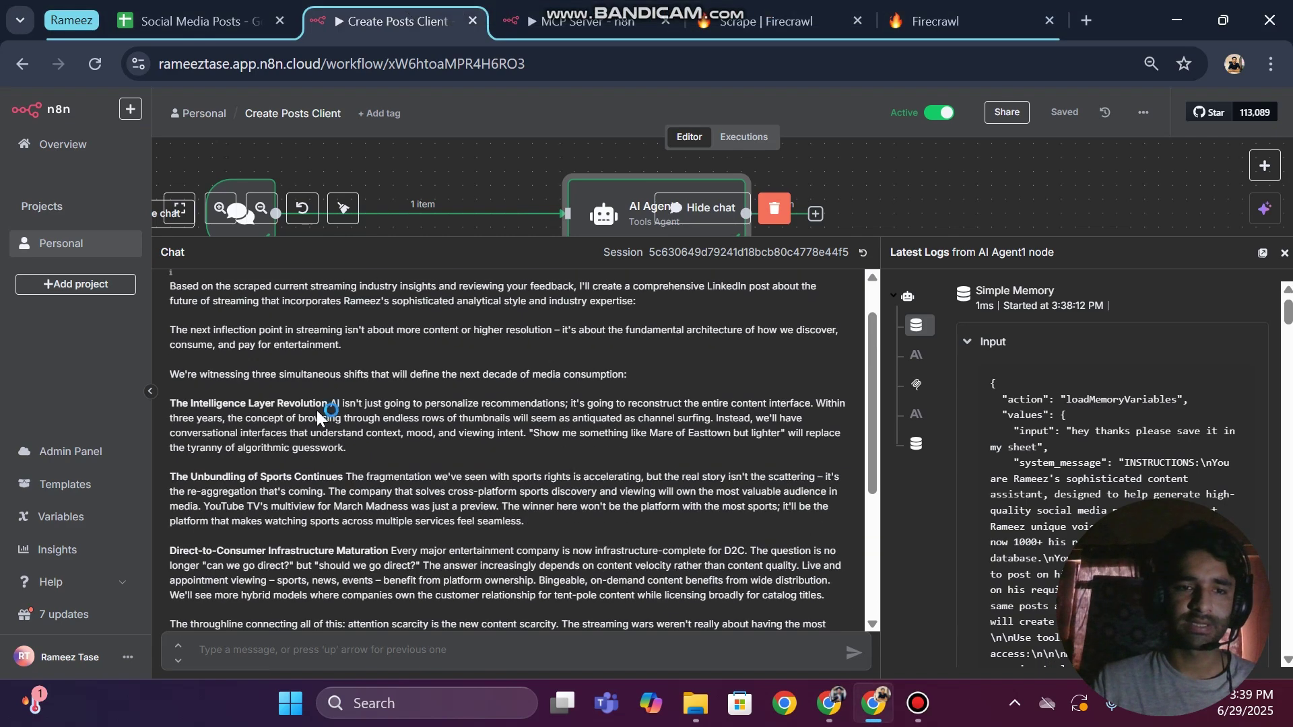
scroll(223, 358, up, 1)
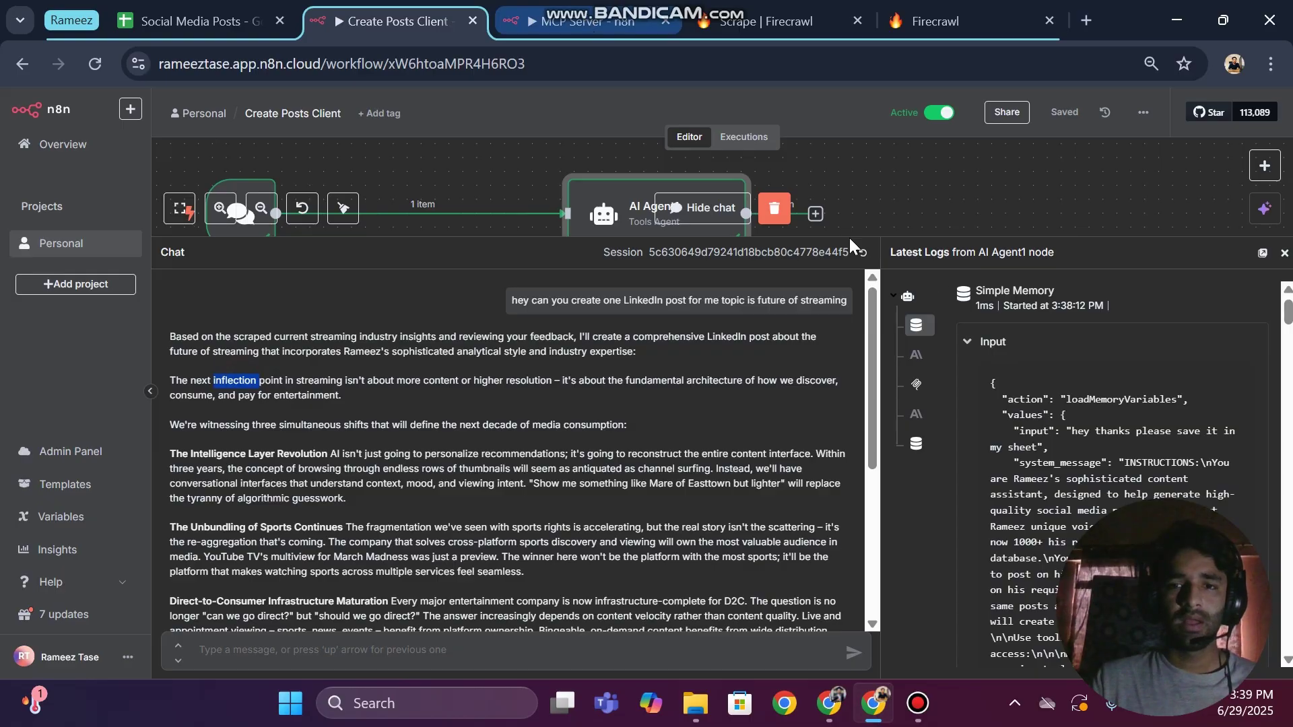
click(909, 384)
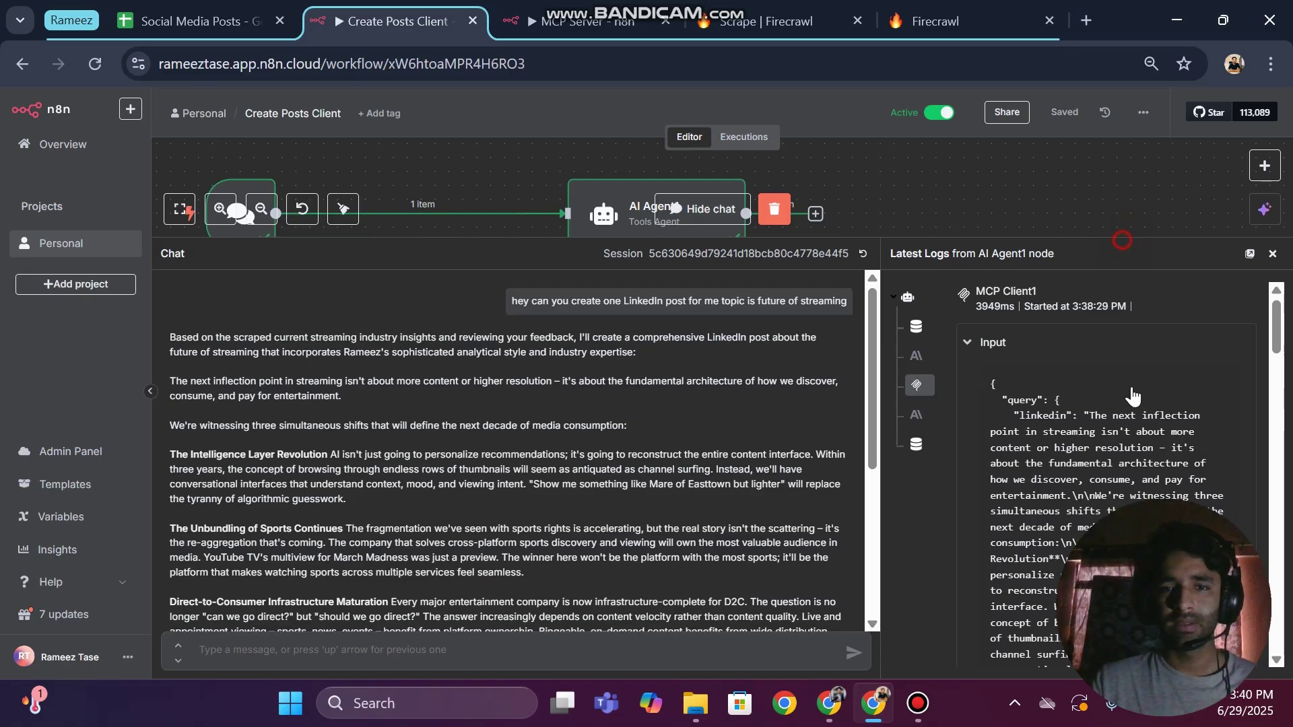
Shrink the chat pane to reveal more of the agent's nodes, and bring up the MCP Server workflow in its editor view
drag(1137, 243, 809, 505)
scroll(652, 418, down, 1)
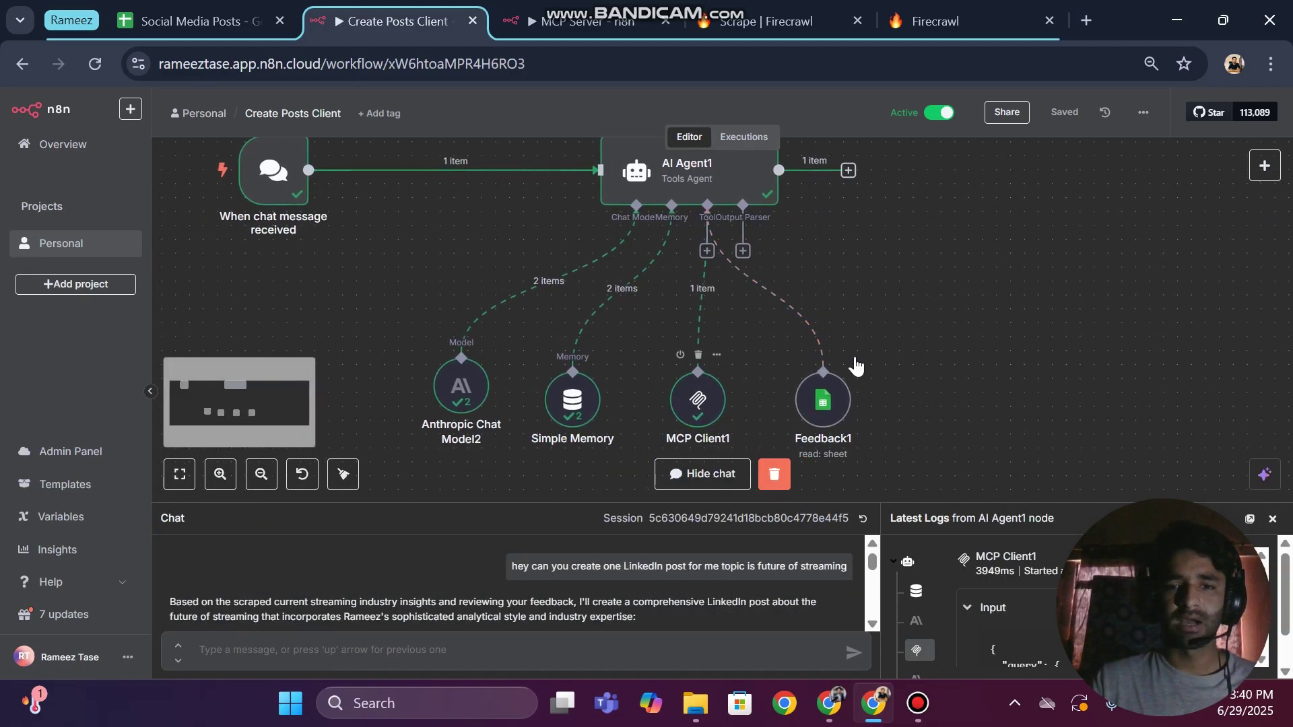
click(581, 21)
click(823, 289)
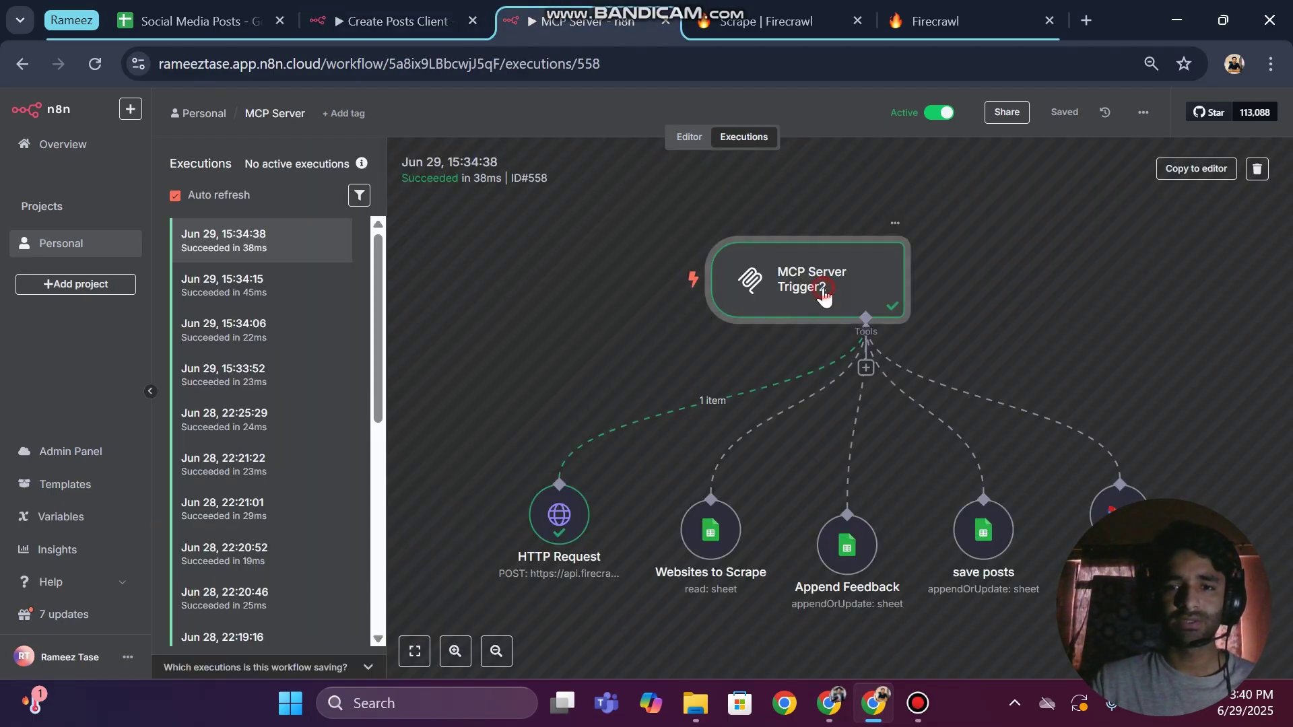
double_click(823, 289)
key(Escape)
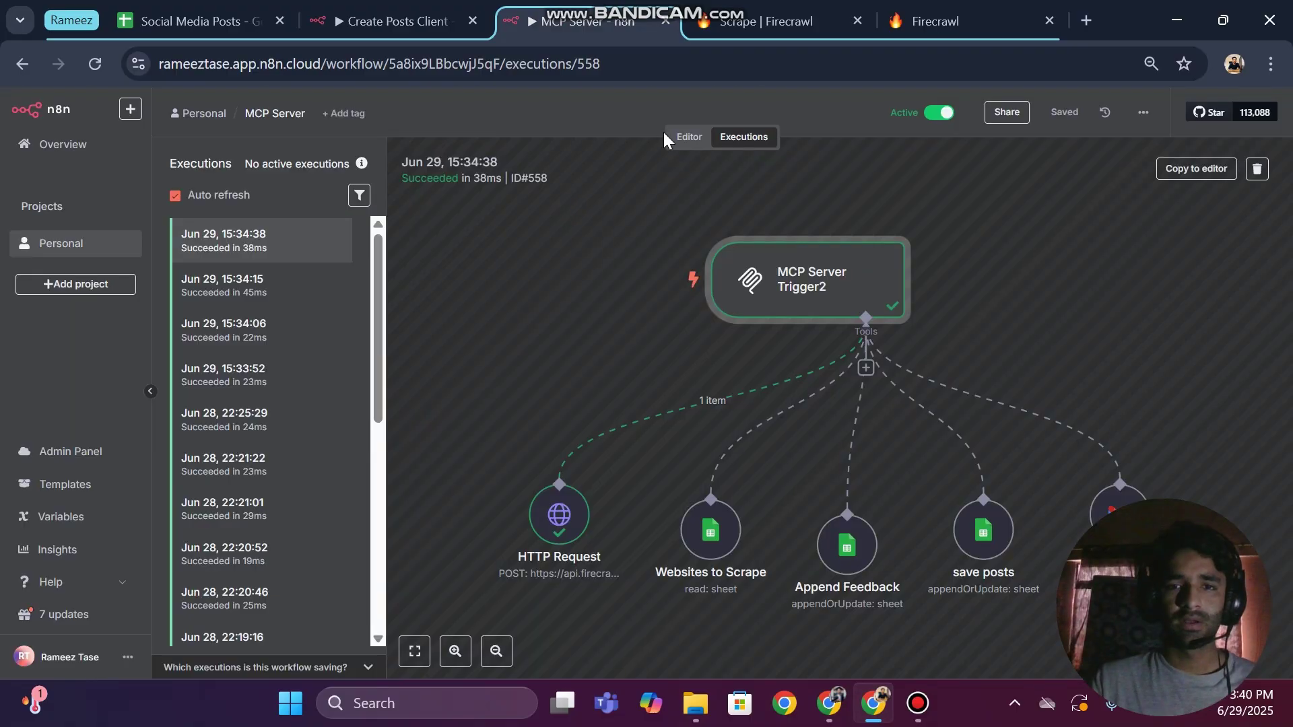
click(686, 138)
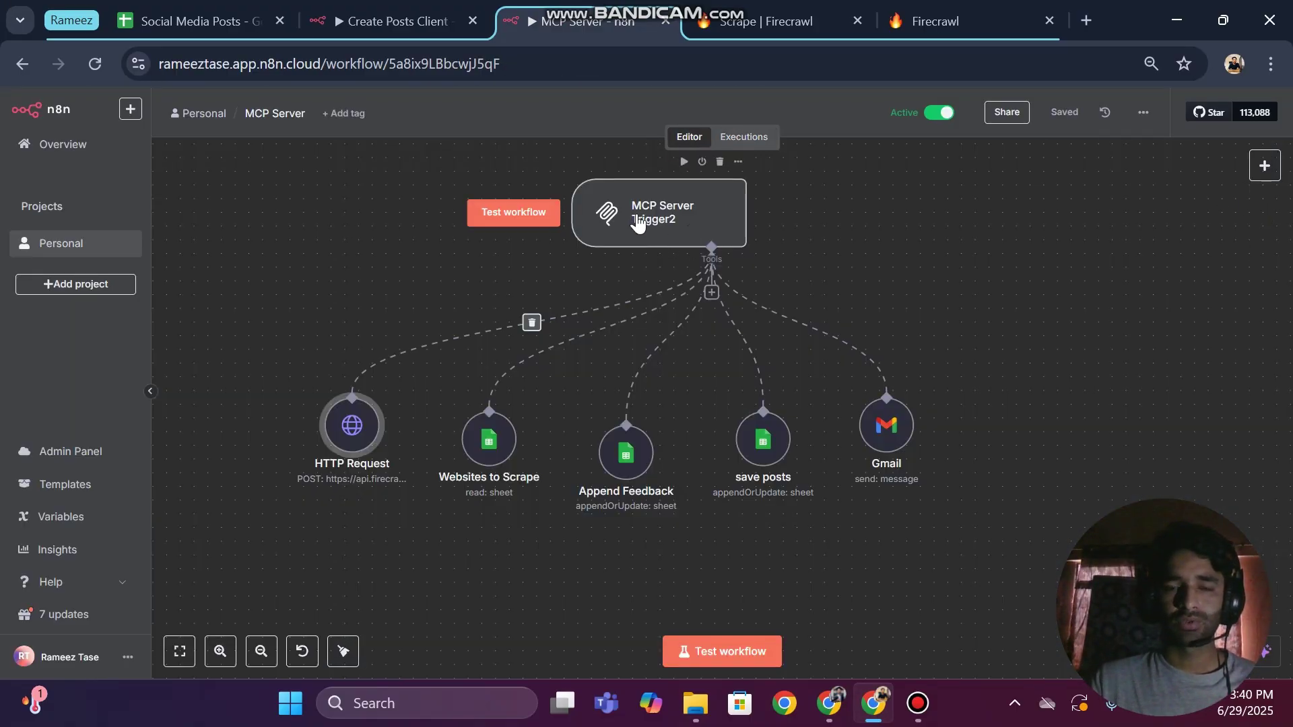
Add an MCP Server Trigger node to the MCP Server workflow and display its production URL
click(1264, 166)
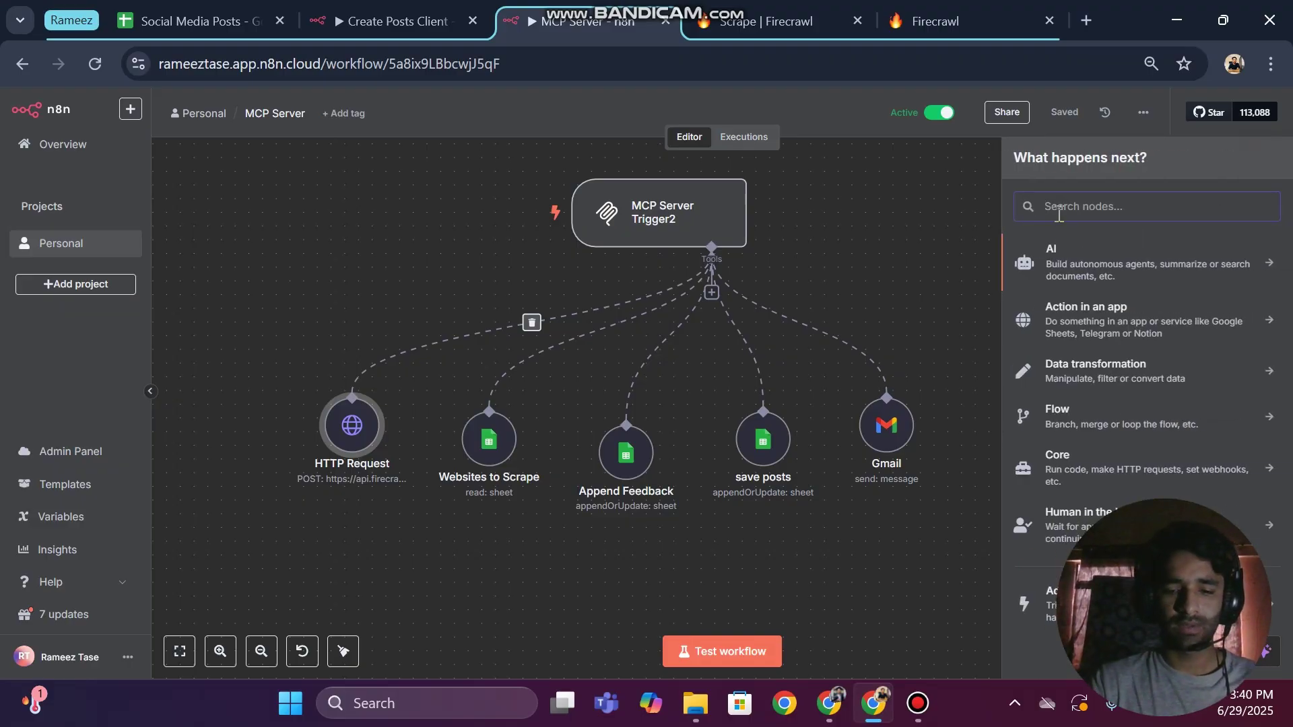
text(mcp)
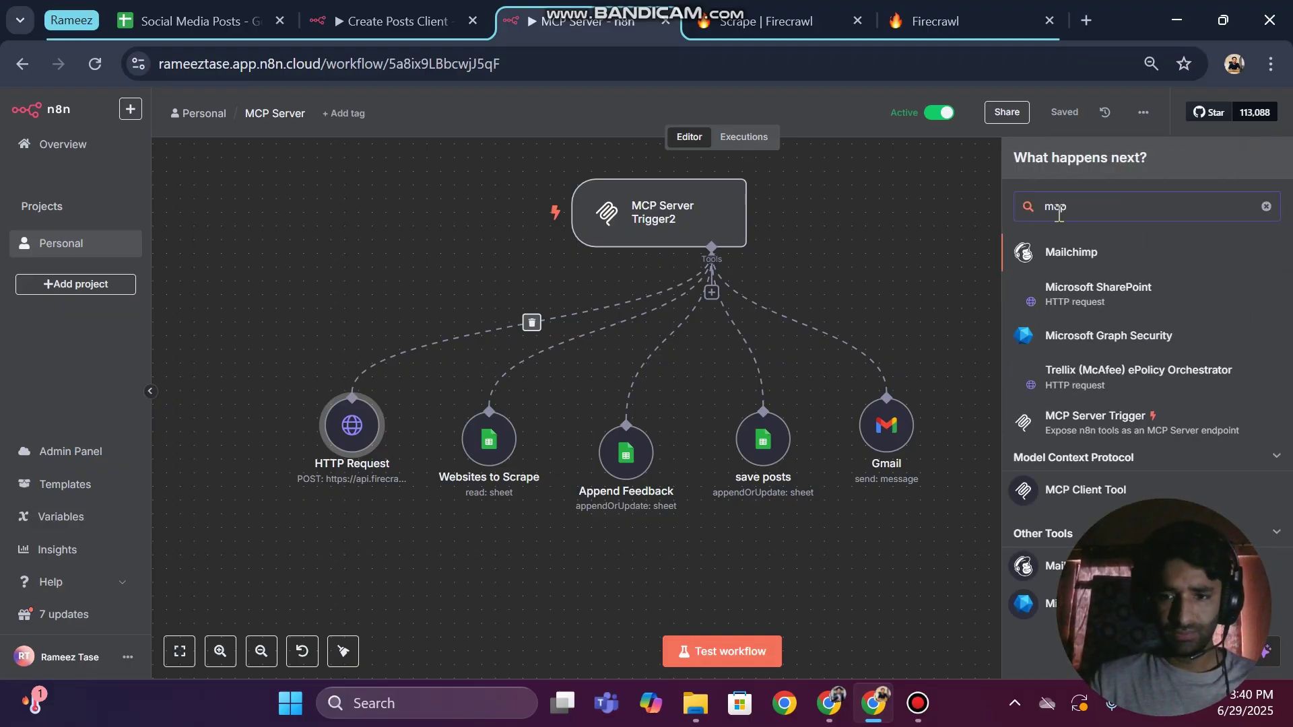
click(1117, 423)
click(444, 221)
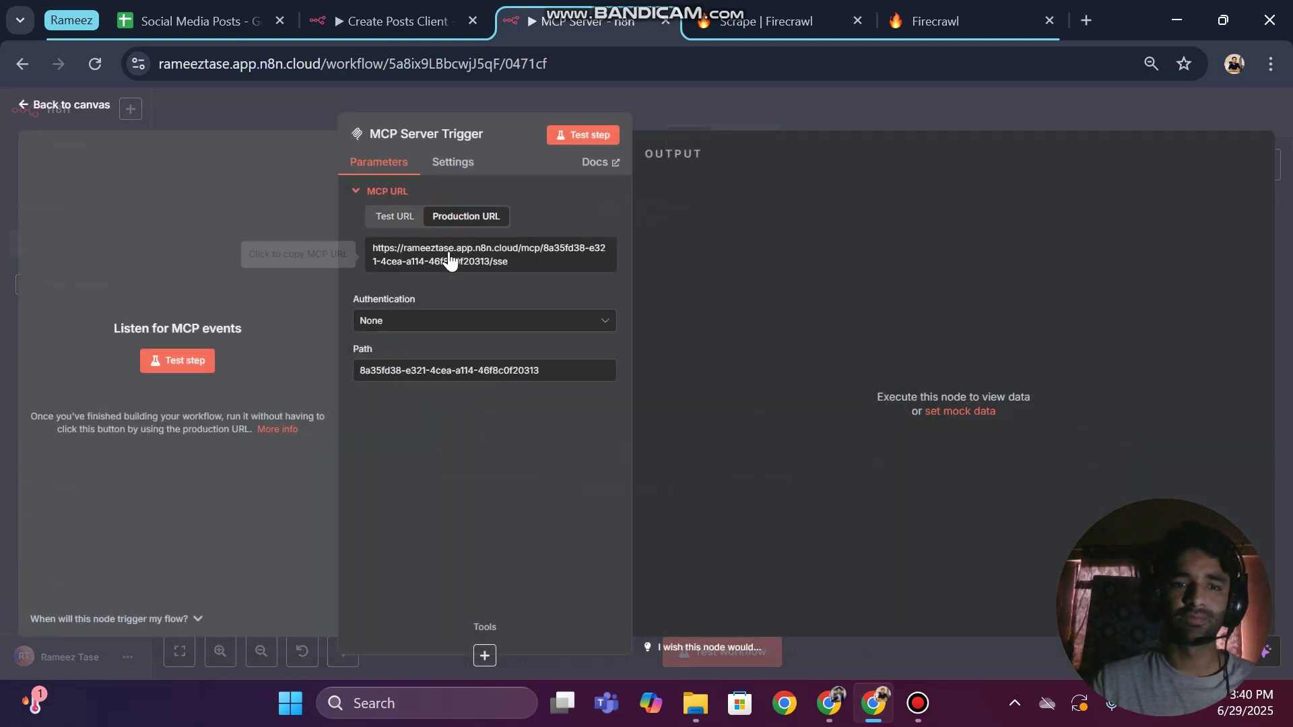
Copy the production MCP URL of the newly added trigger
double_click(431, 261)
triple_click(431, 262)
double_click(432, 261)
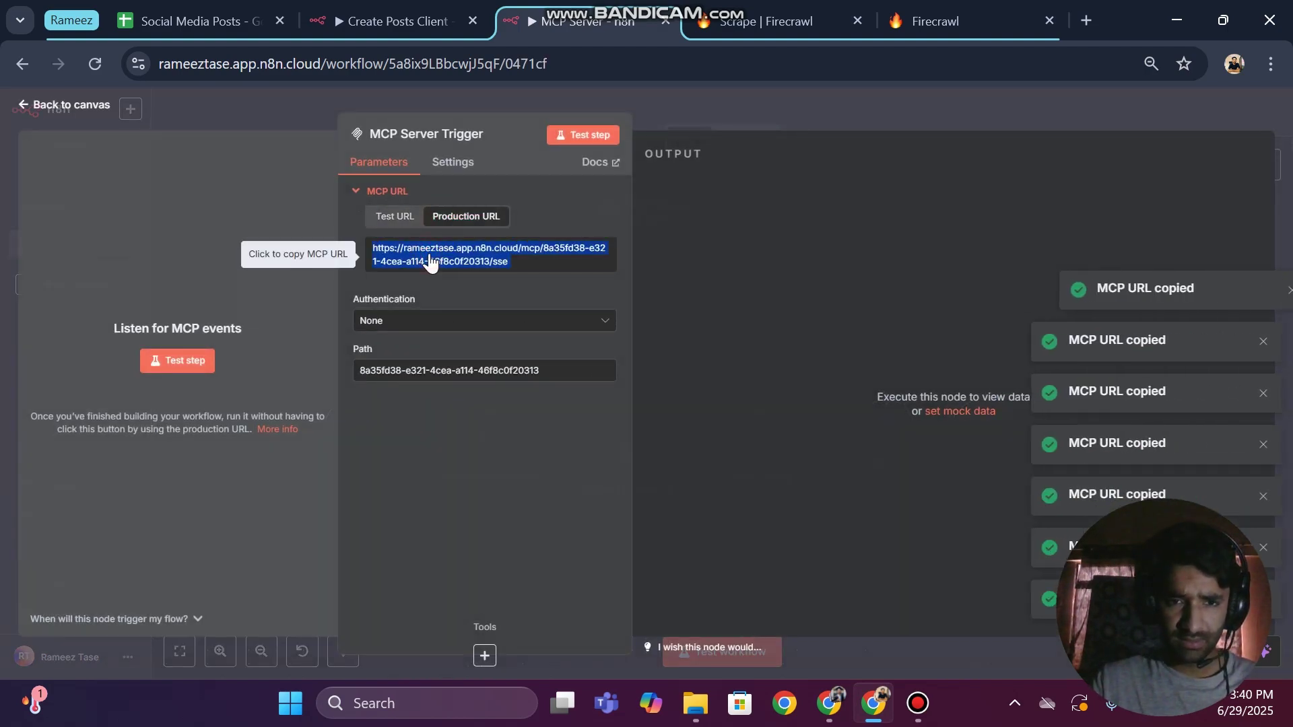
click(431, 262)
double_click(431, 261)
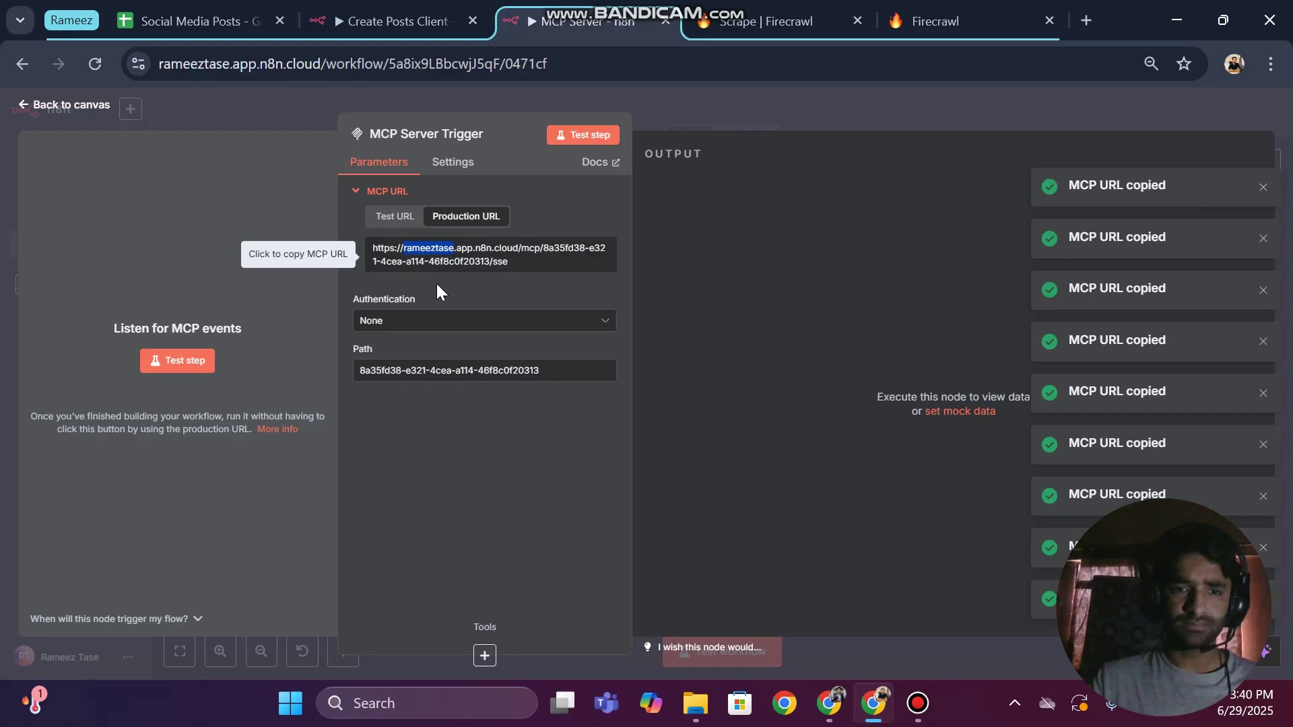
Close the added trigger's settings, move it below the Gmail node and delete it from the canvas
key(Escape)
drag(1014, 435, 896, 543)
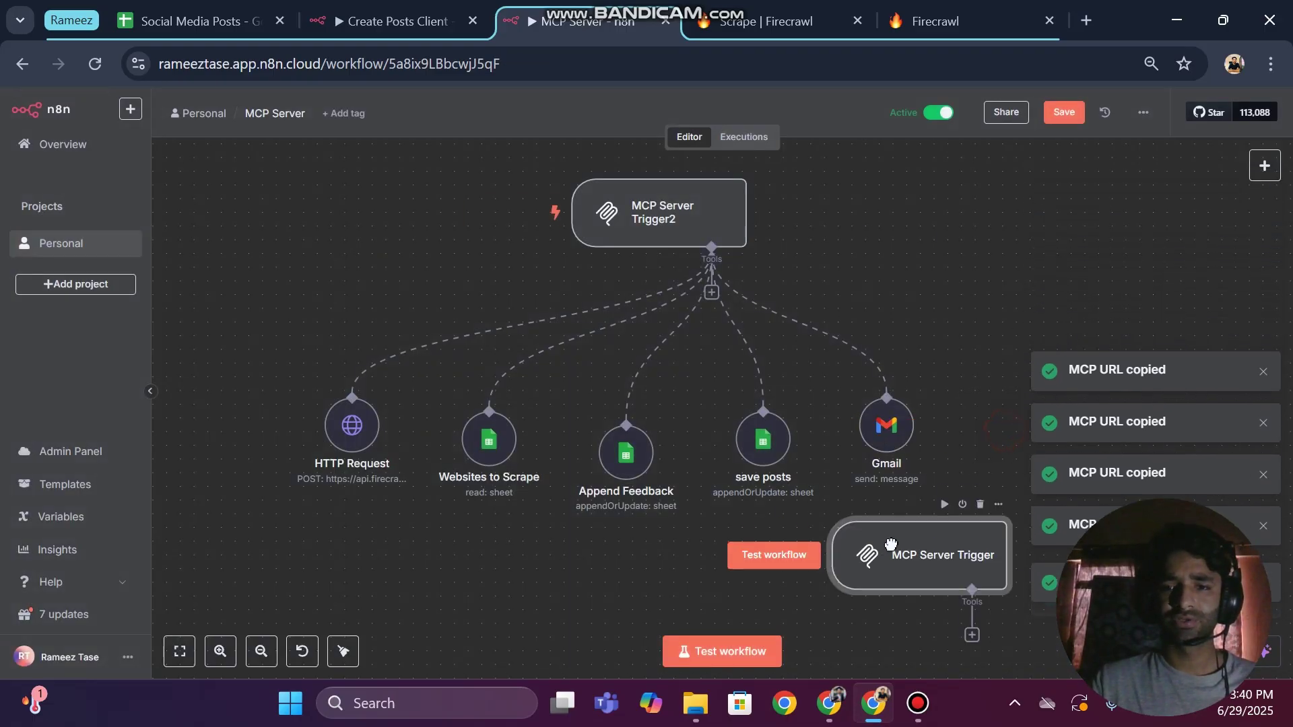
click(980, 490)
Go back to the Create Posts Client workflow and inspect the SSE endpoint configured in the MCP Client1 node
key(ctrl+shift+Tab)
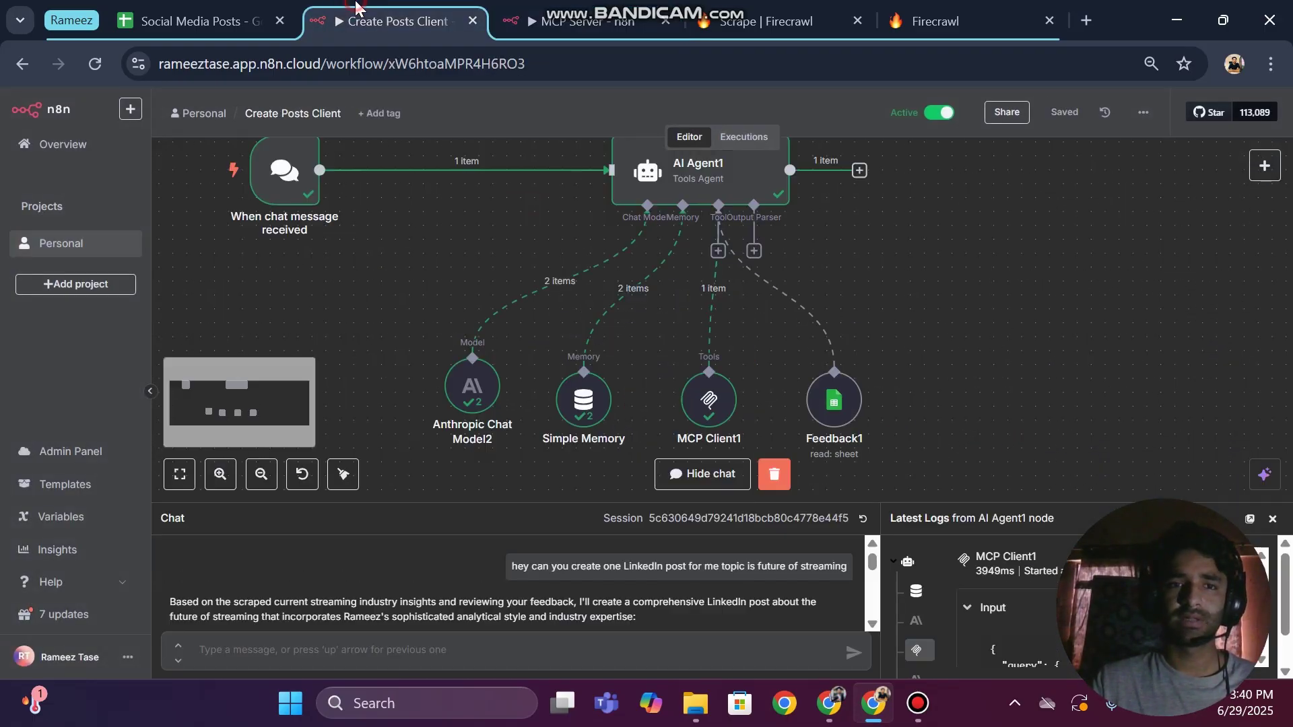
scroll(956, 297, up, 1)
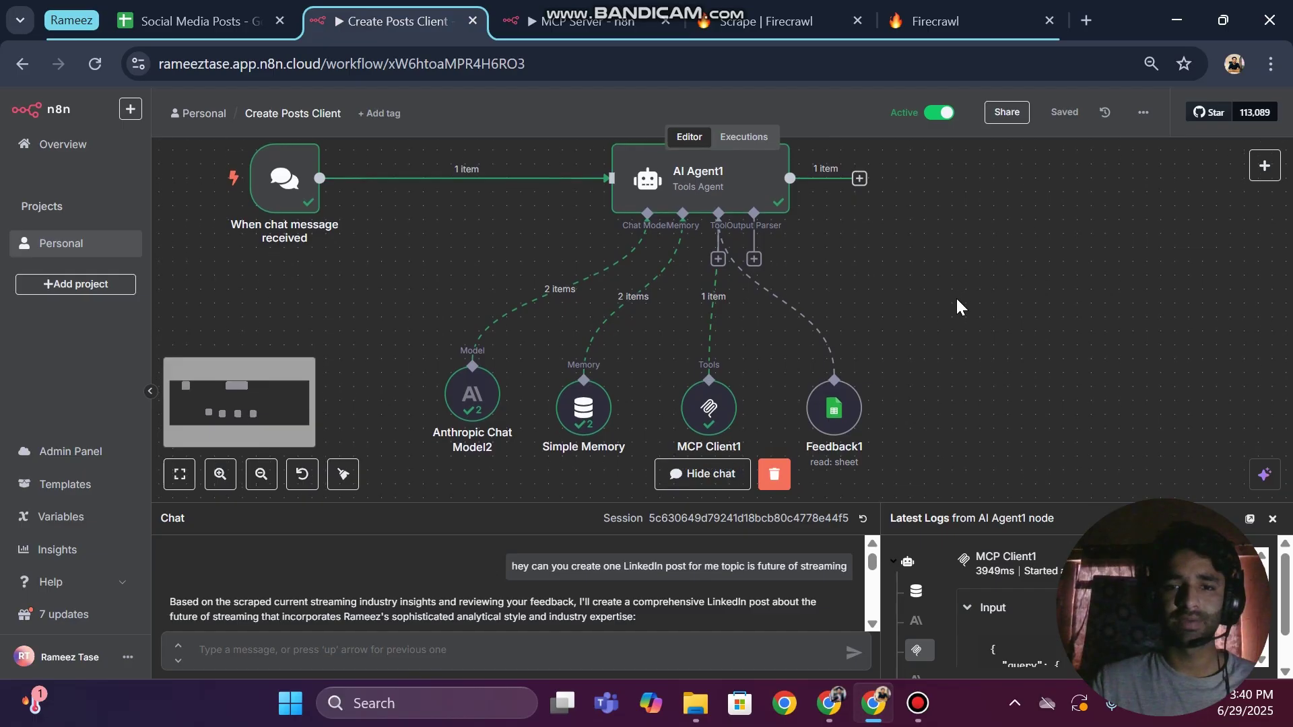
double_click(708, 410)
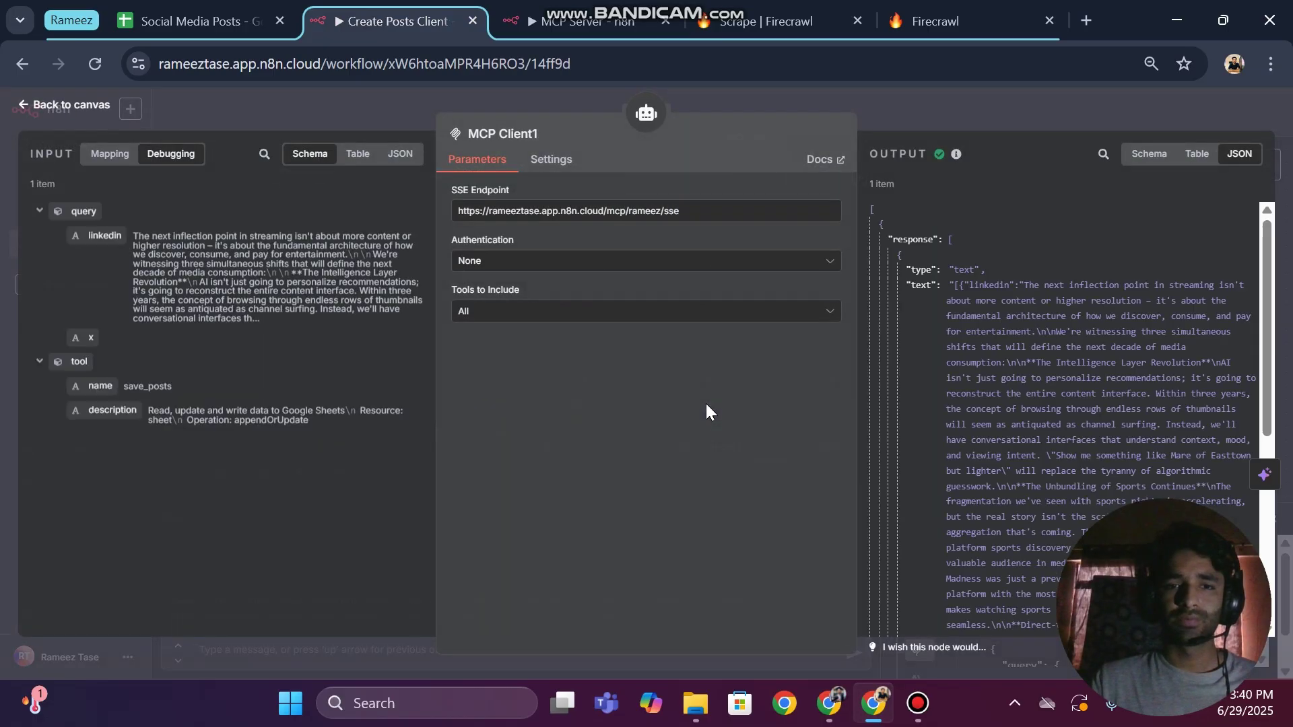
click(0, 205)
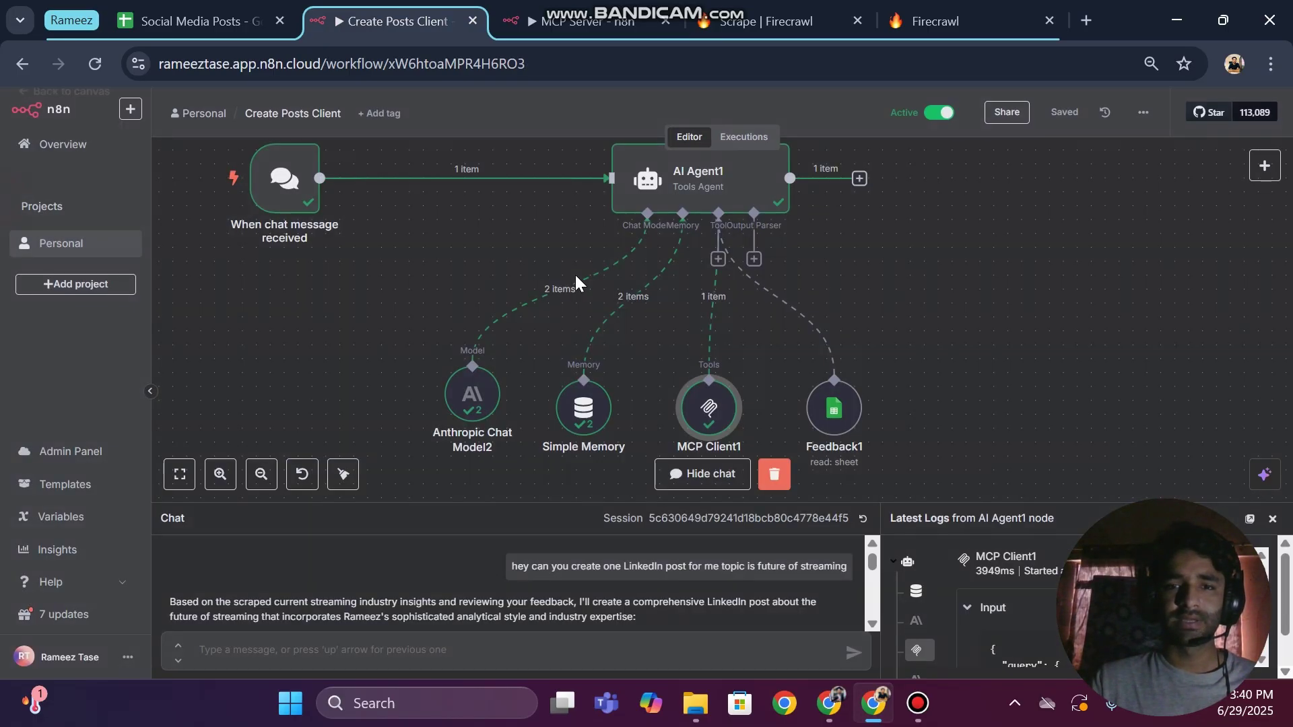
Search the nodes for "mcp" and add an MCP Client Tool to the Create Posts Client workflow
click(1274, 170)
text(mp)
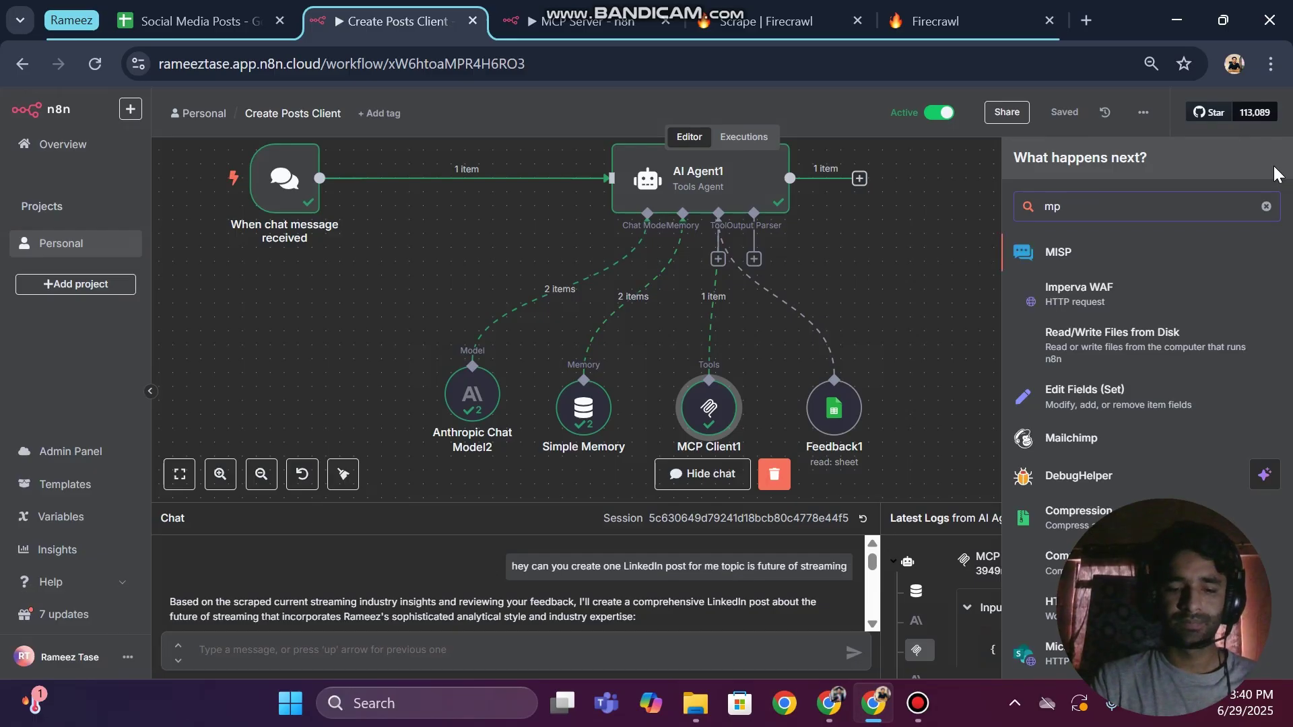
key(BackSpace)
text(cp)
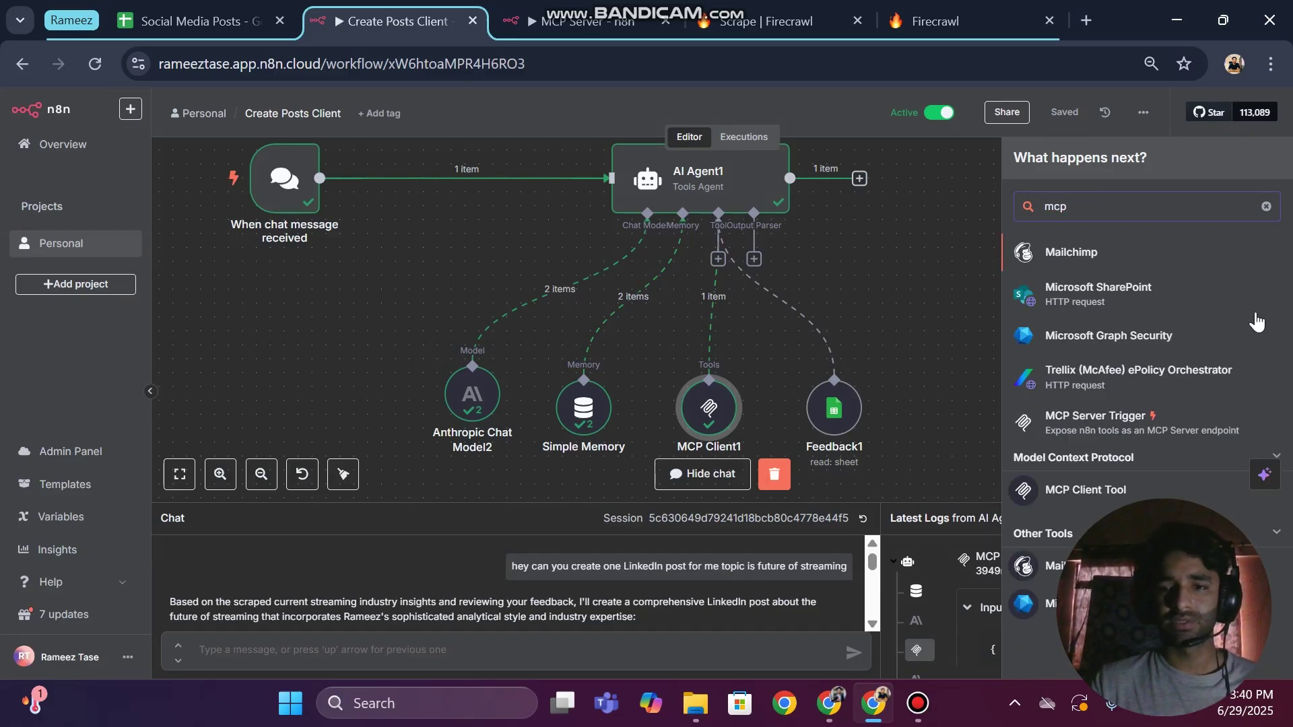
click(1089, 490)
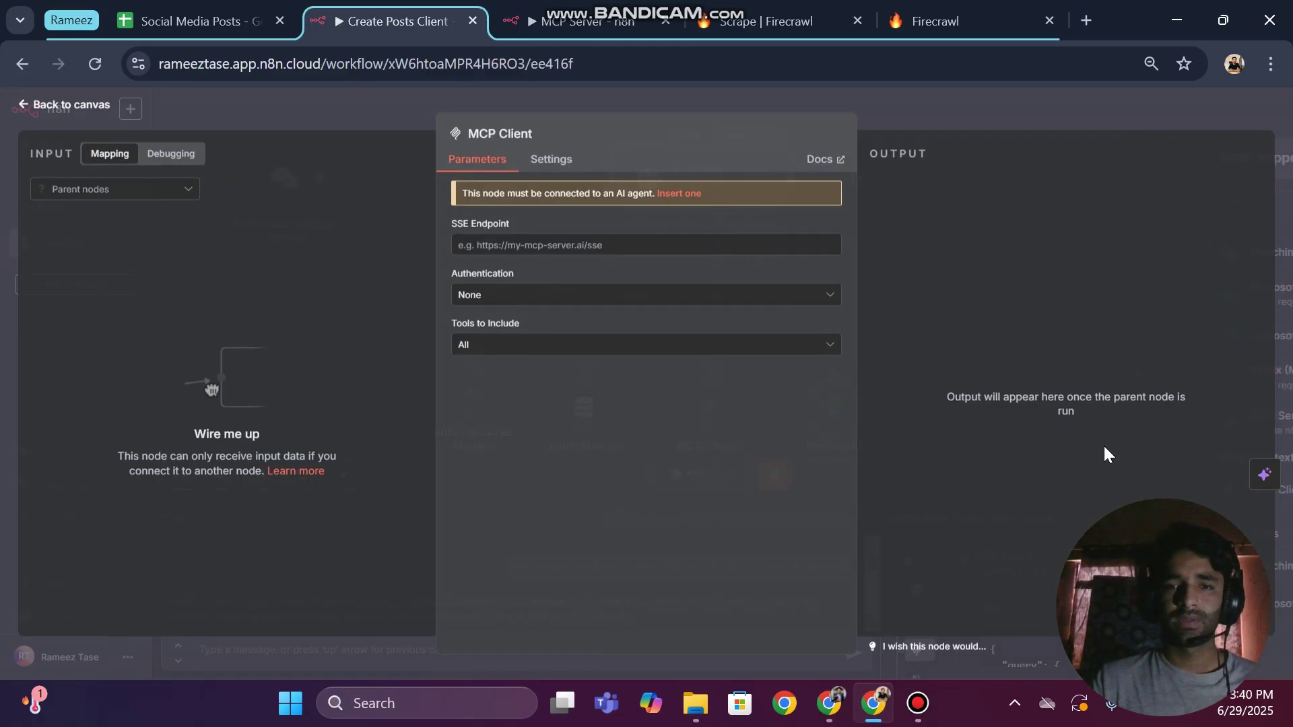
Examine the empty SSE Endpoint field of the added MCP Client and the MCP Server trigger it would connect to
click(505, 245)
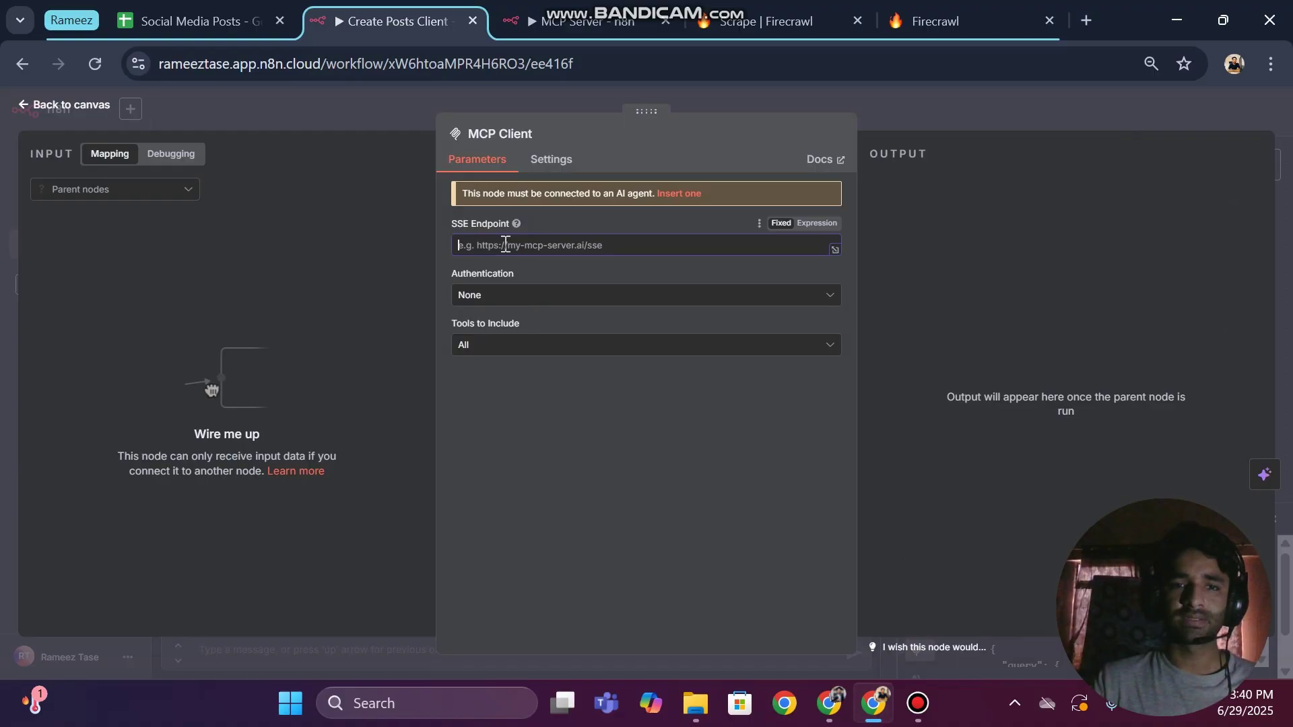
click(579, 15)
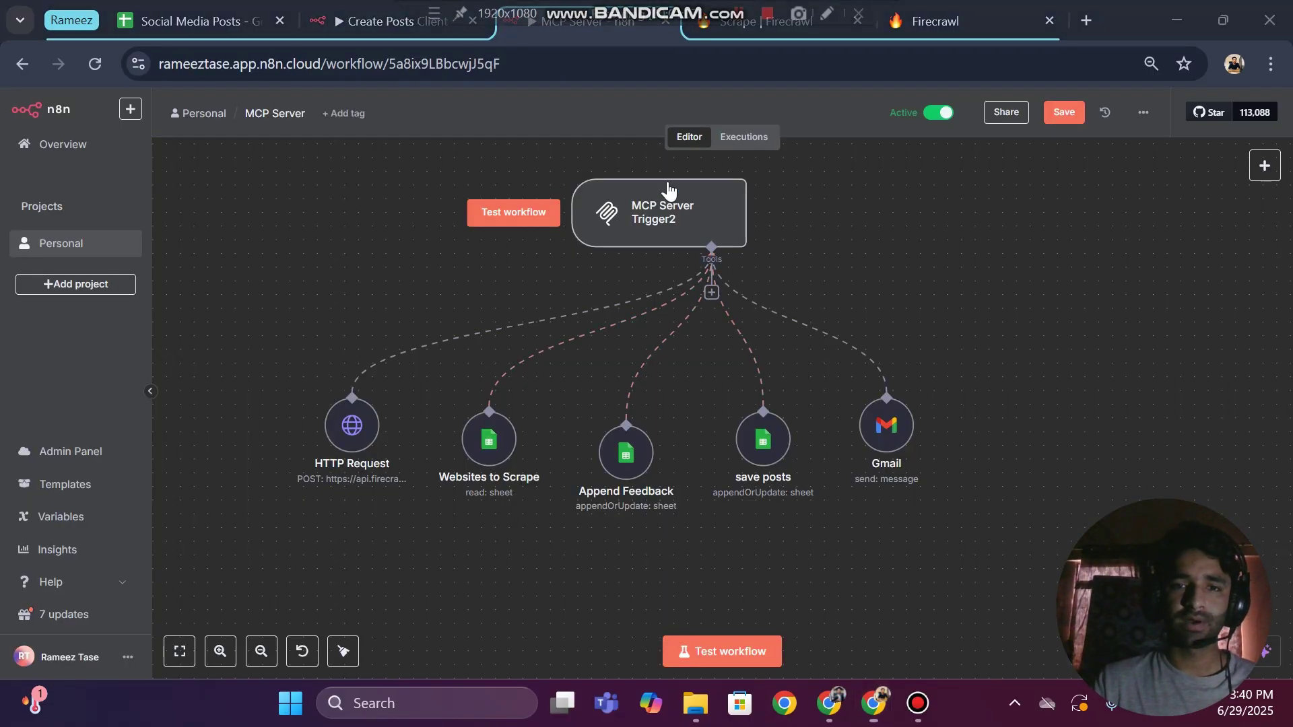
click(403, 8)
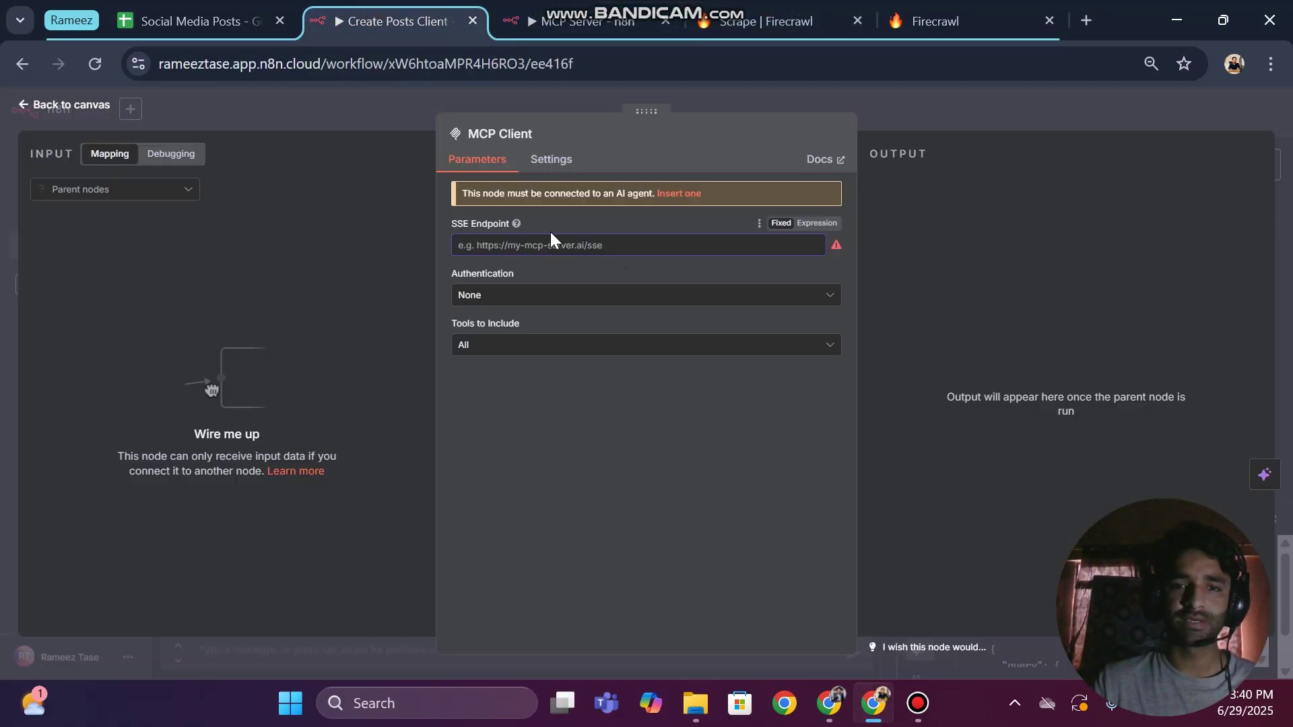
Close the added MCP Client's settings and delete that unconnected node from the canvas
click(4, 270)
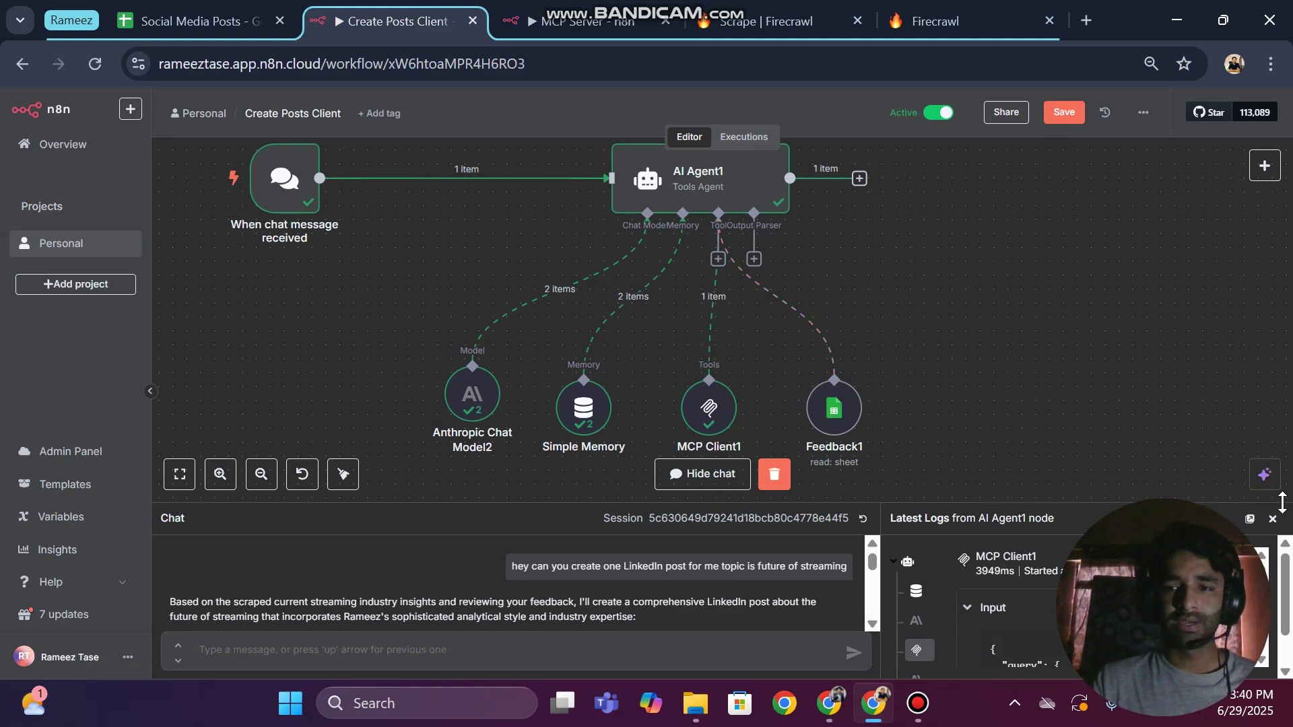
key(ctrl+v)
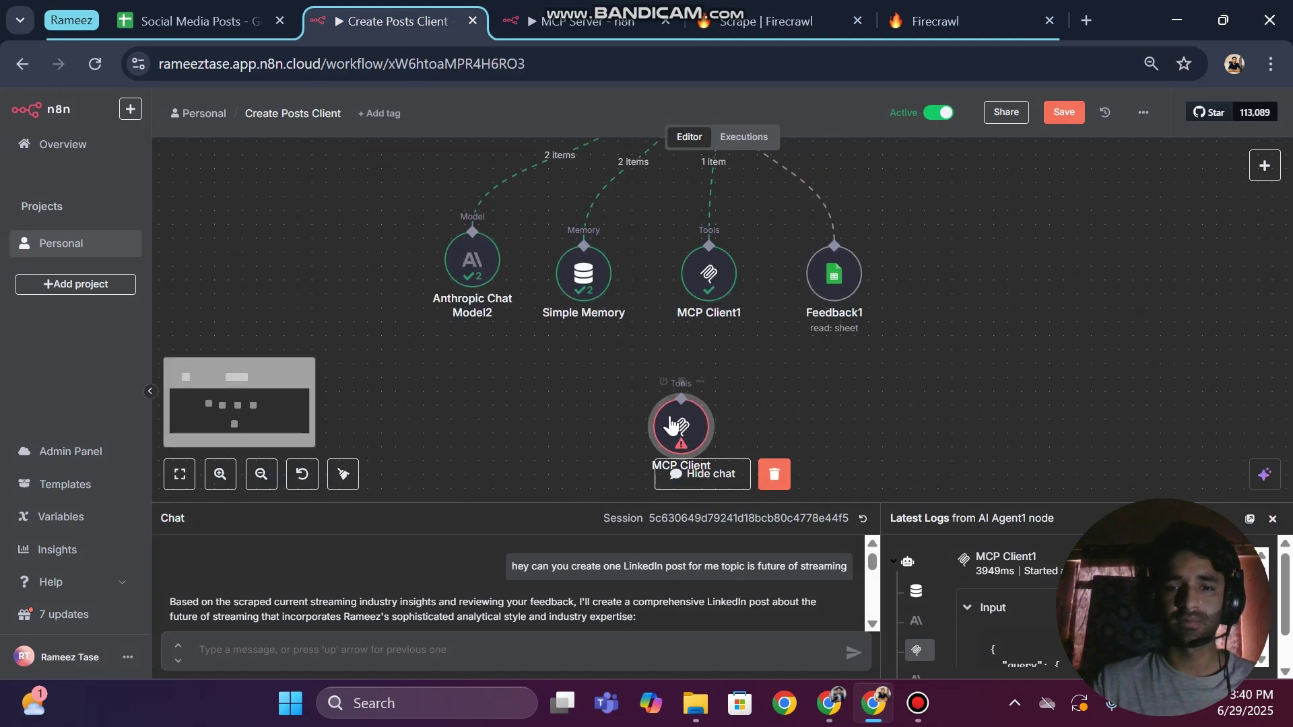
click(681, 382)
scroll(1031, 347, up, 3)
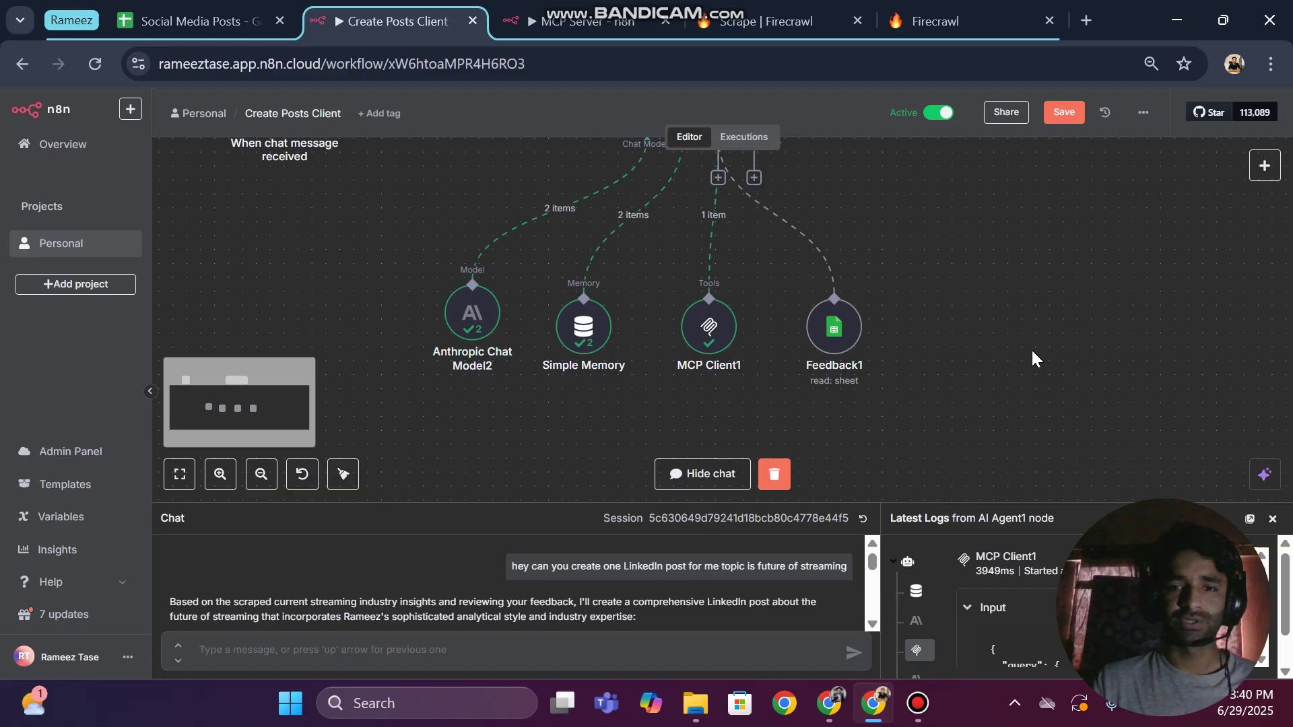
Review the tool nodes in the MCP Server workflow, selecting all of them together, and Websites to Scrape and HTTP Request individually
click(541, 10)
drag(289, 324, 1059, 677)
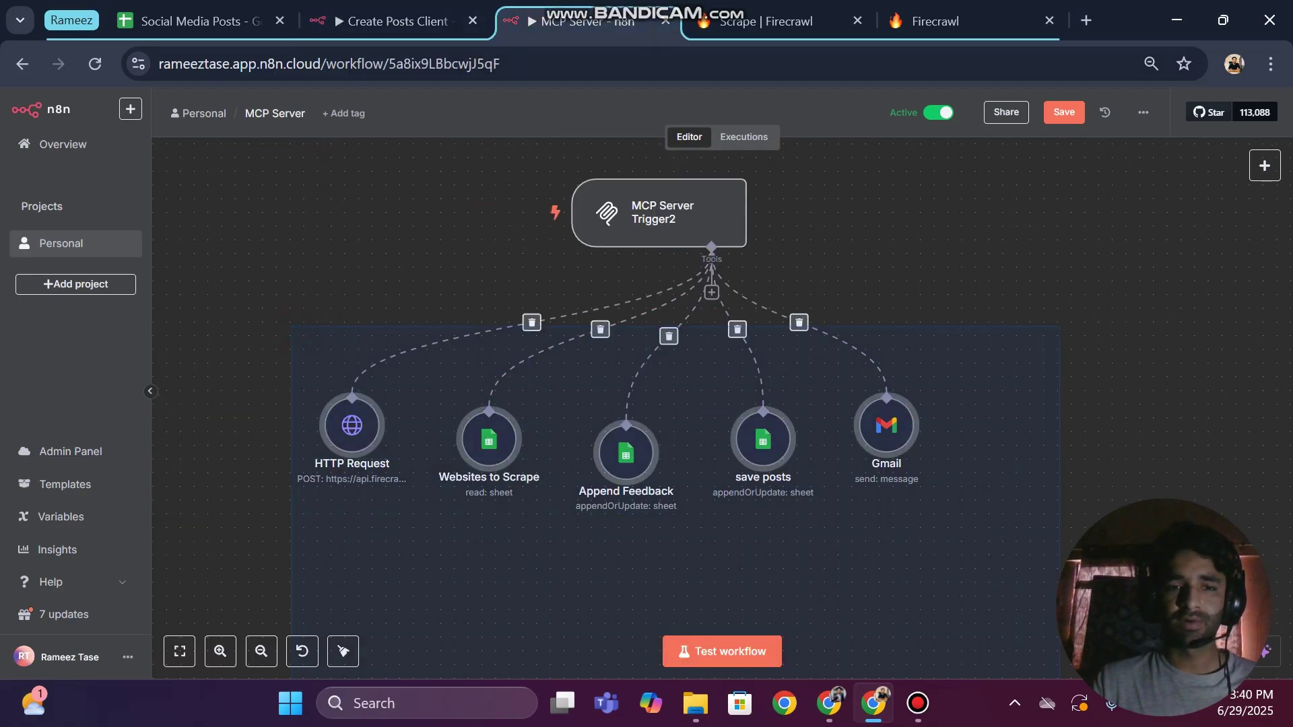
click(269, 358)
click(440, 403)
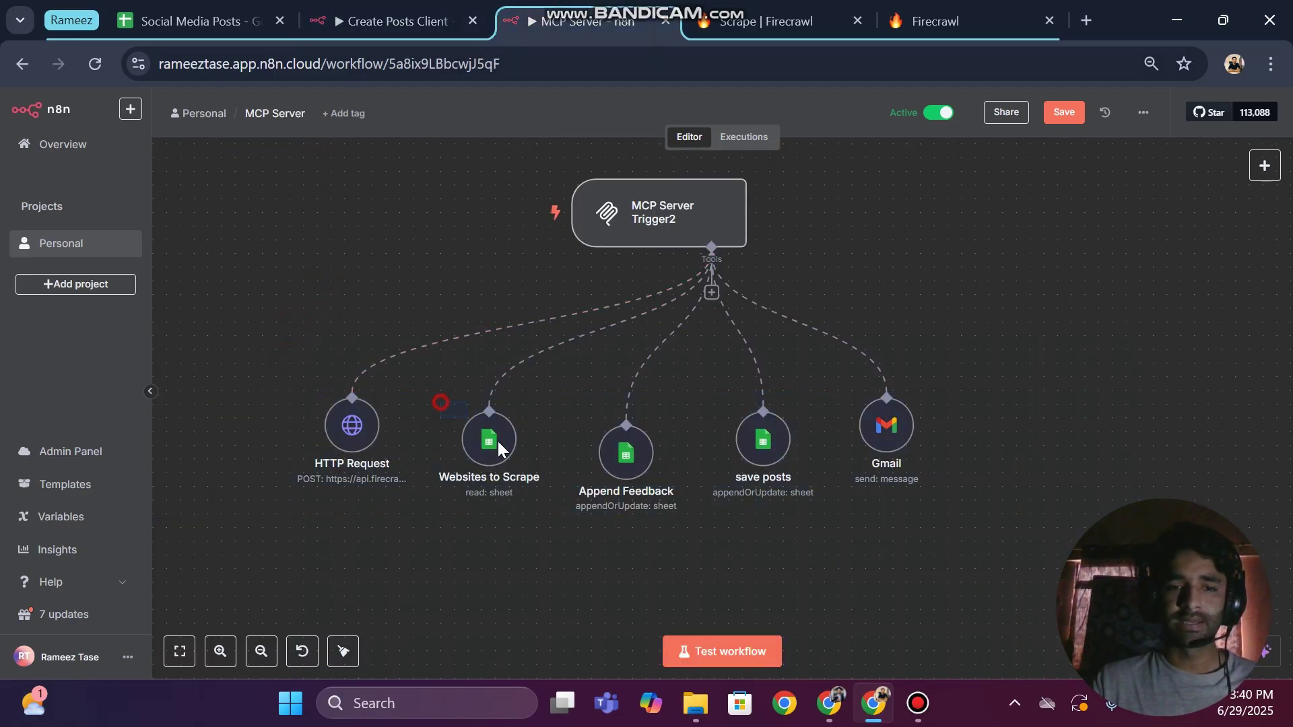
drag(433, 383, 571, 520)
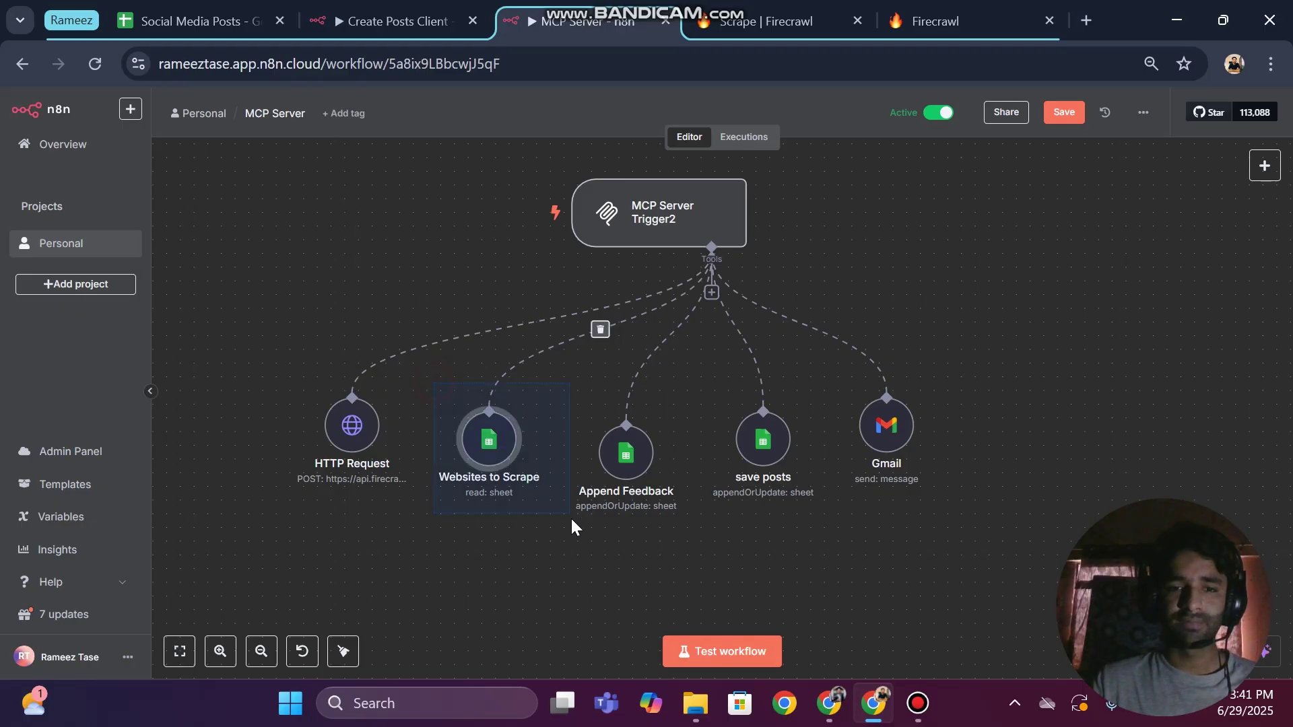
drag(305, 334, 406, 483)
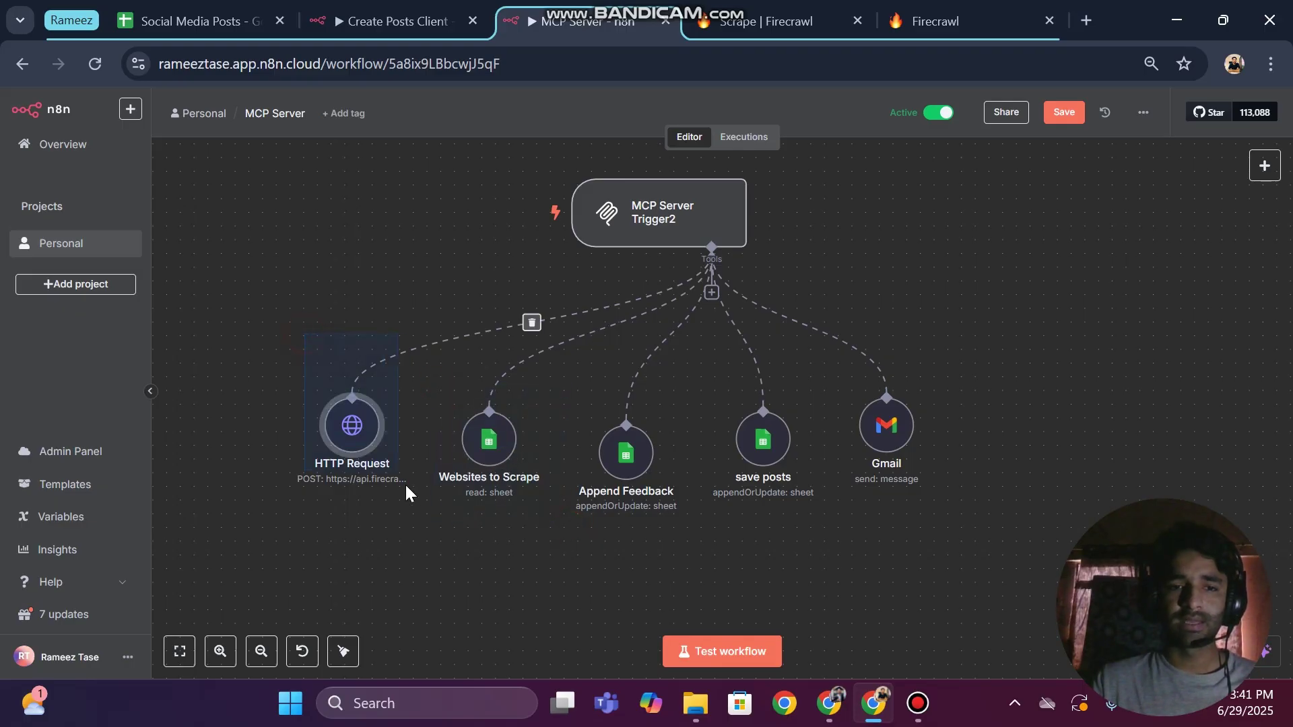
Open the HTTP Request node, read its Firecrawl scrape parameters and return to the canvas
click(335, 428)
double_click(336, 428)
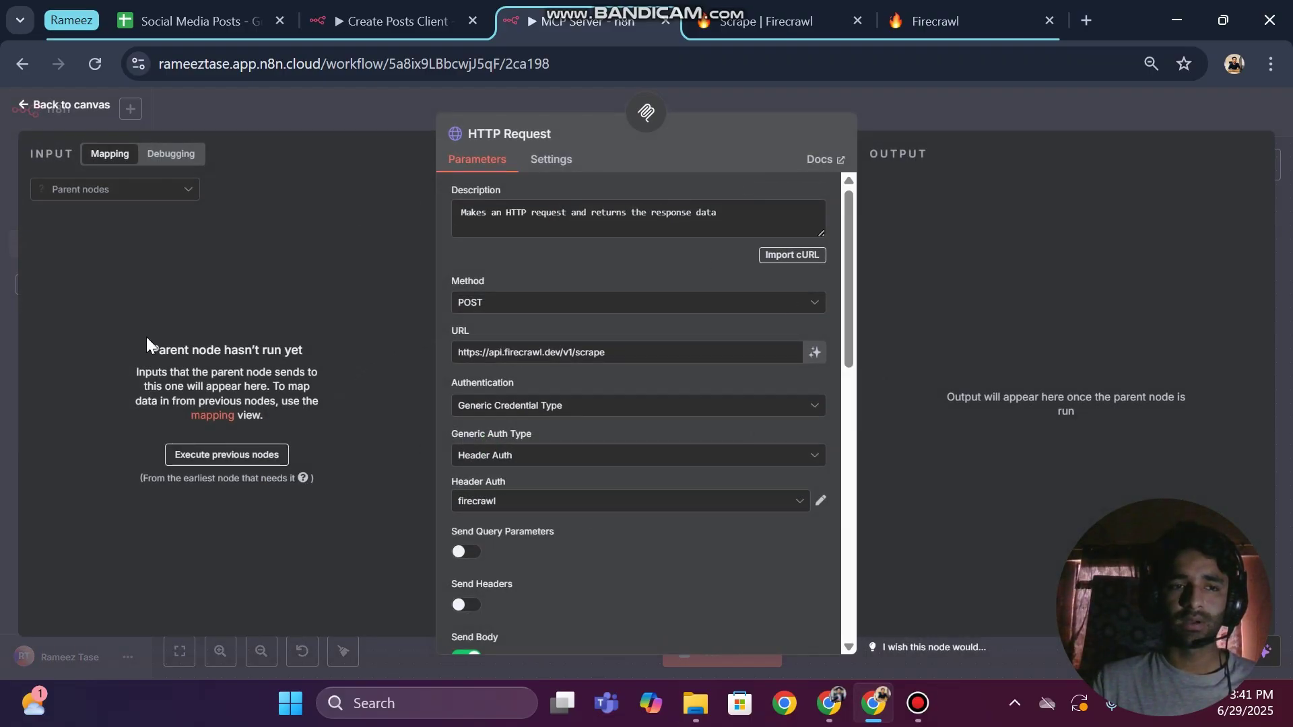
click(6, 220)
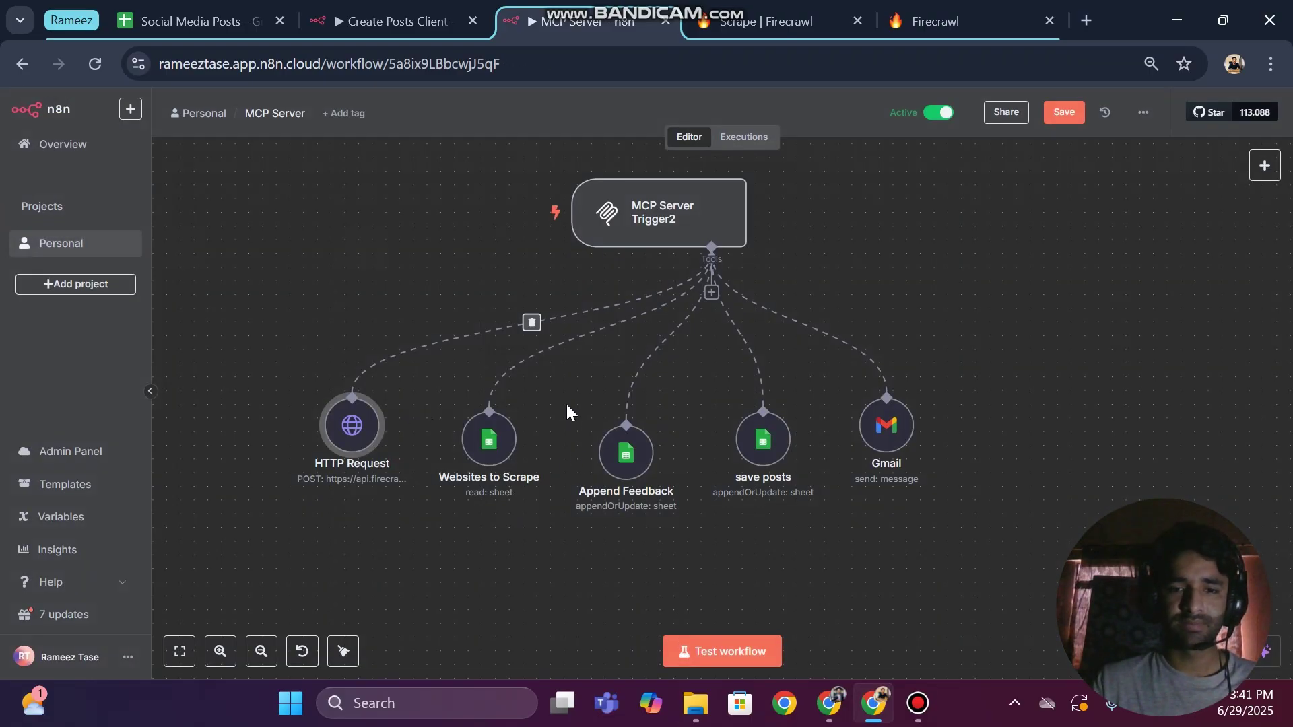
Select the Append Feedback, save posts and Gmail tool nodes to review their roles on the MCP server
drag(566, 403, 683, 531)
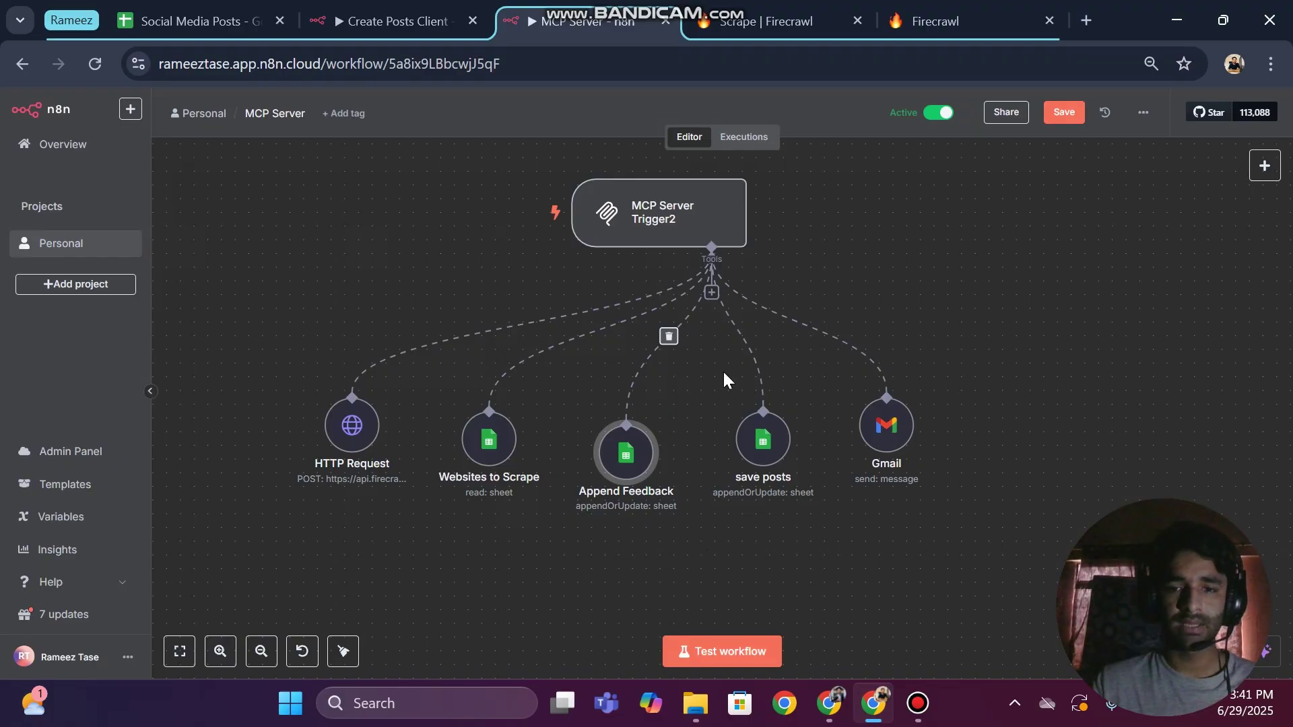
drag(711, 389, 916, 435)
drag(983, 355, 842, 536)
Save the MCP Server workflow and view the tools that can be attached to MCP Server Trigger2
click(1065, 113)
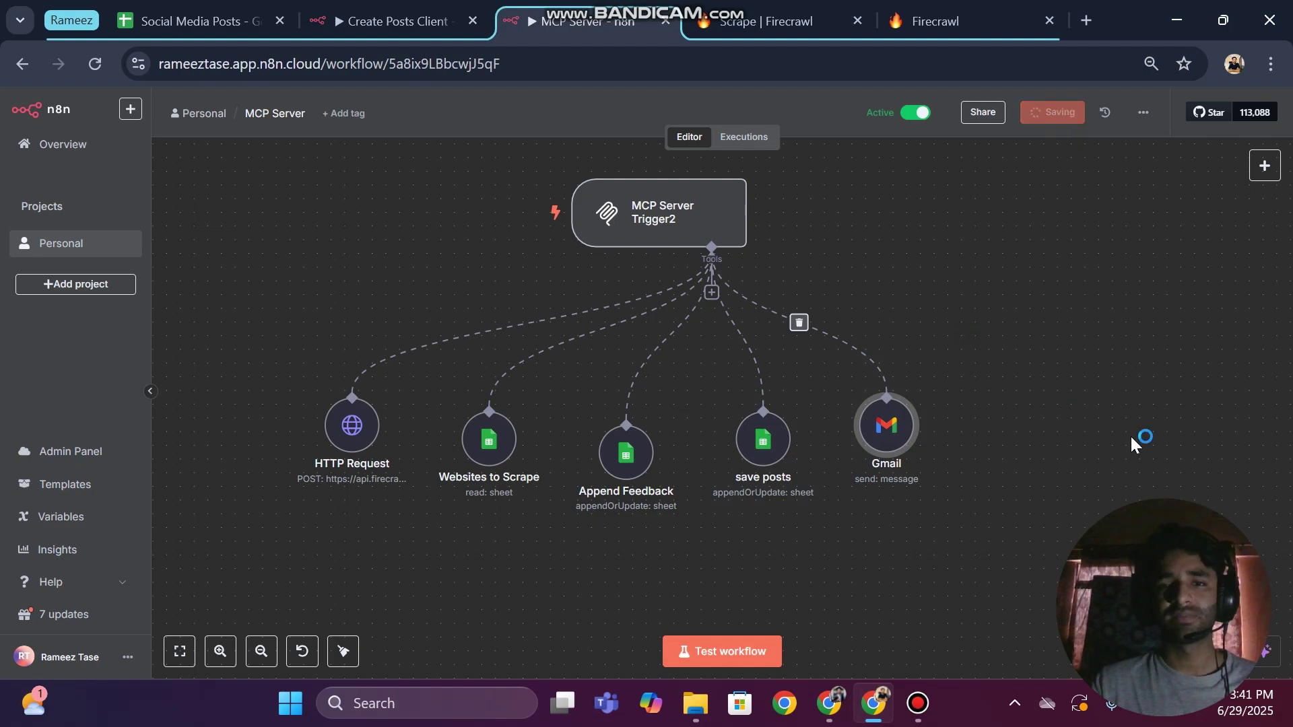
click(710, 297)
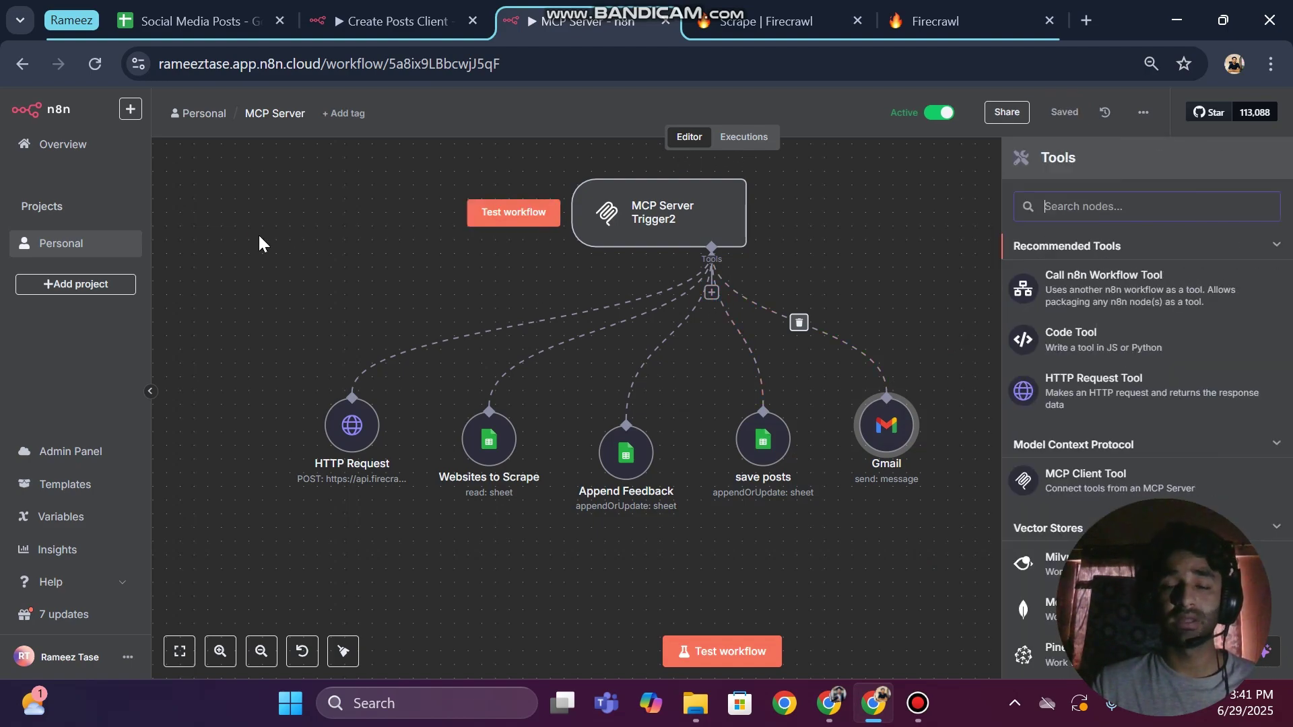
click(260, 242)
Return to the Create Posts Client workflow, review the nodes connected to AI Agent1 and save the workflow
click(354, 21)
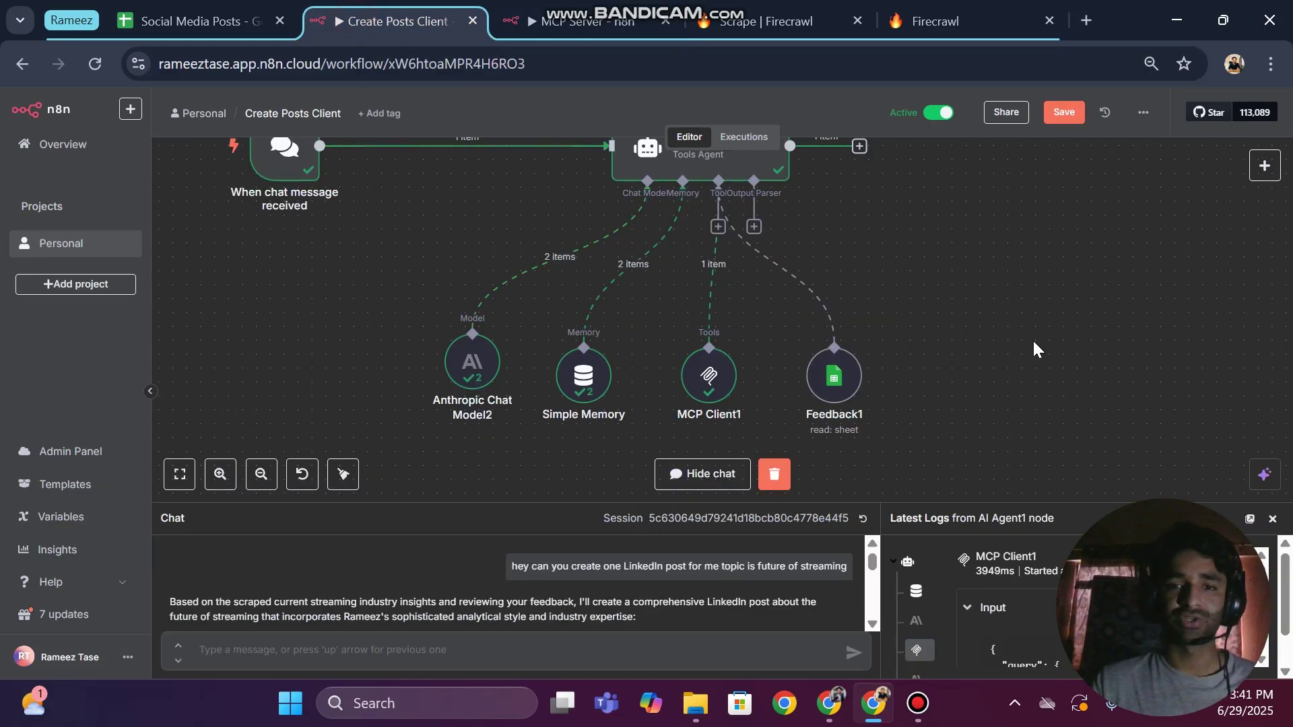
scroll(1034, 342, up, 1)
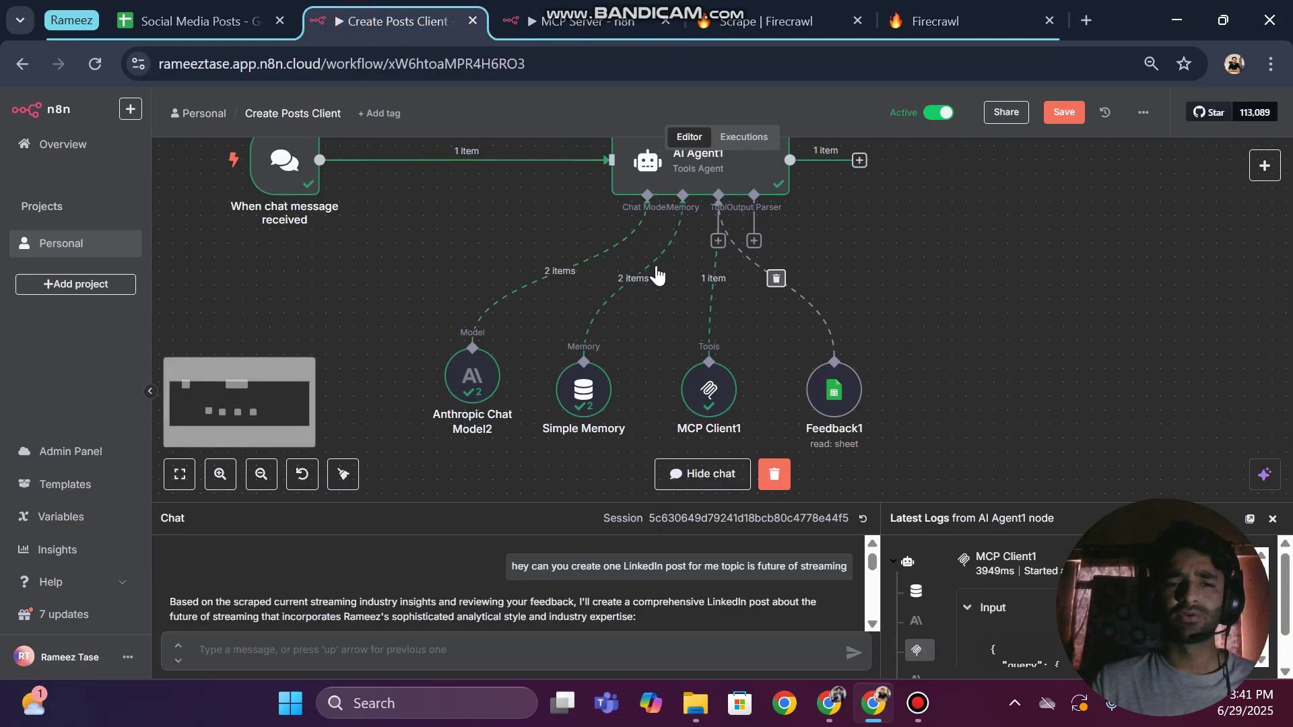
drag(443, 214, 1093, 391)
click(1202, 364)
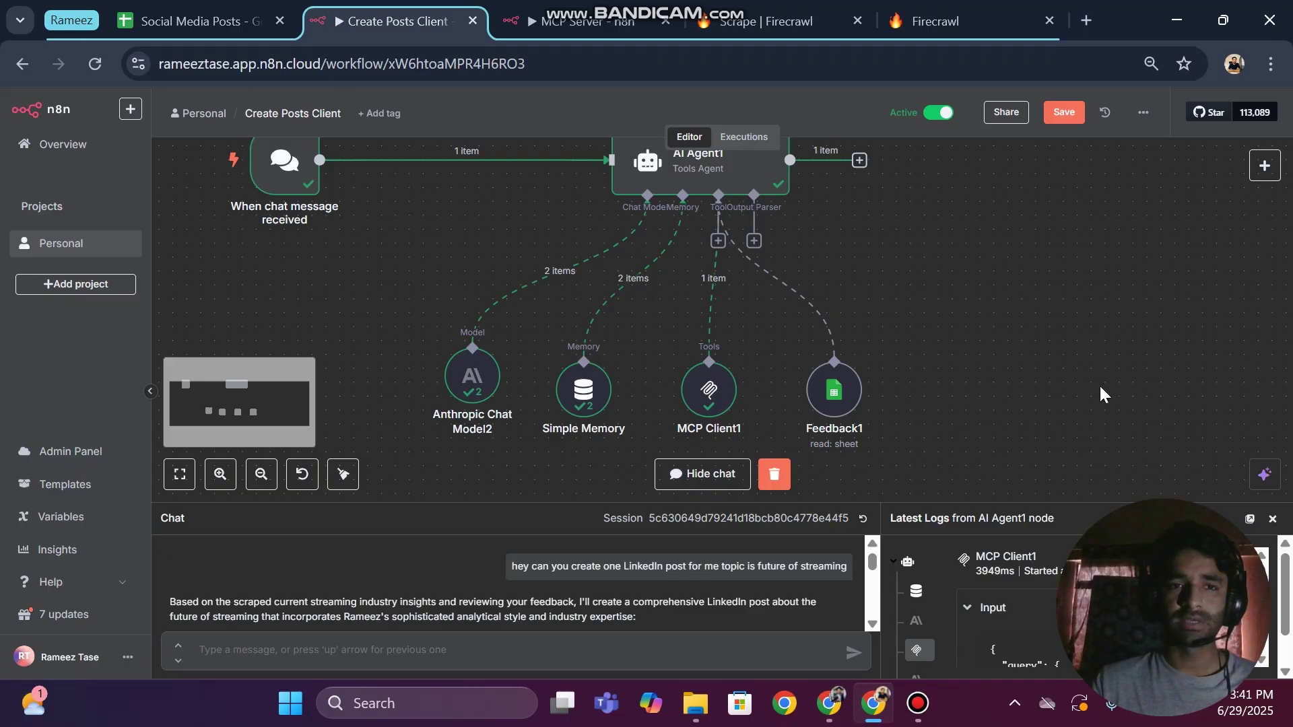
click(1064, 112)
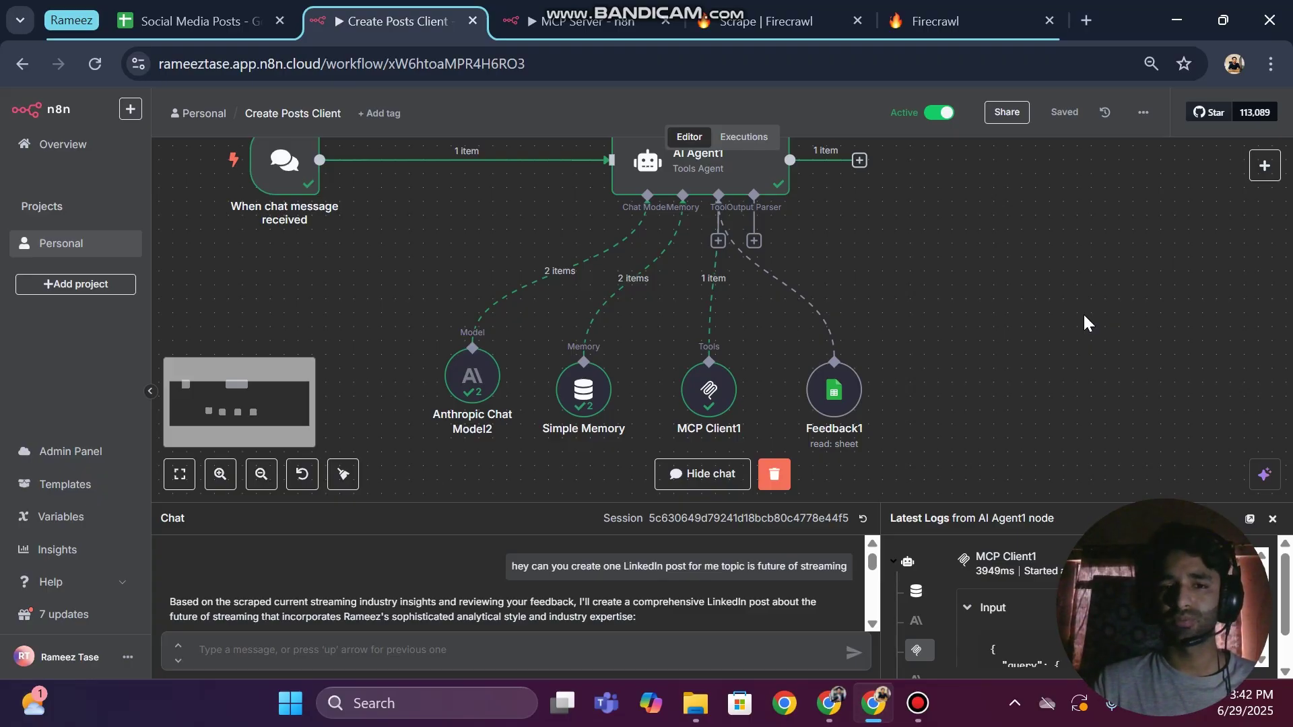
scroll(1084, 315, left, 1)
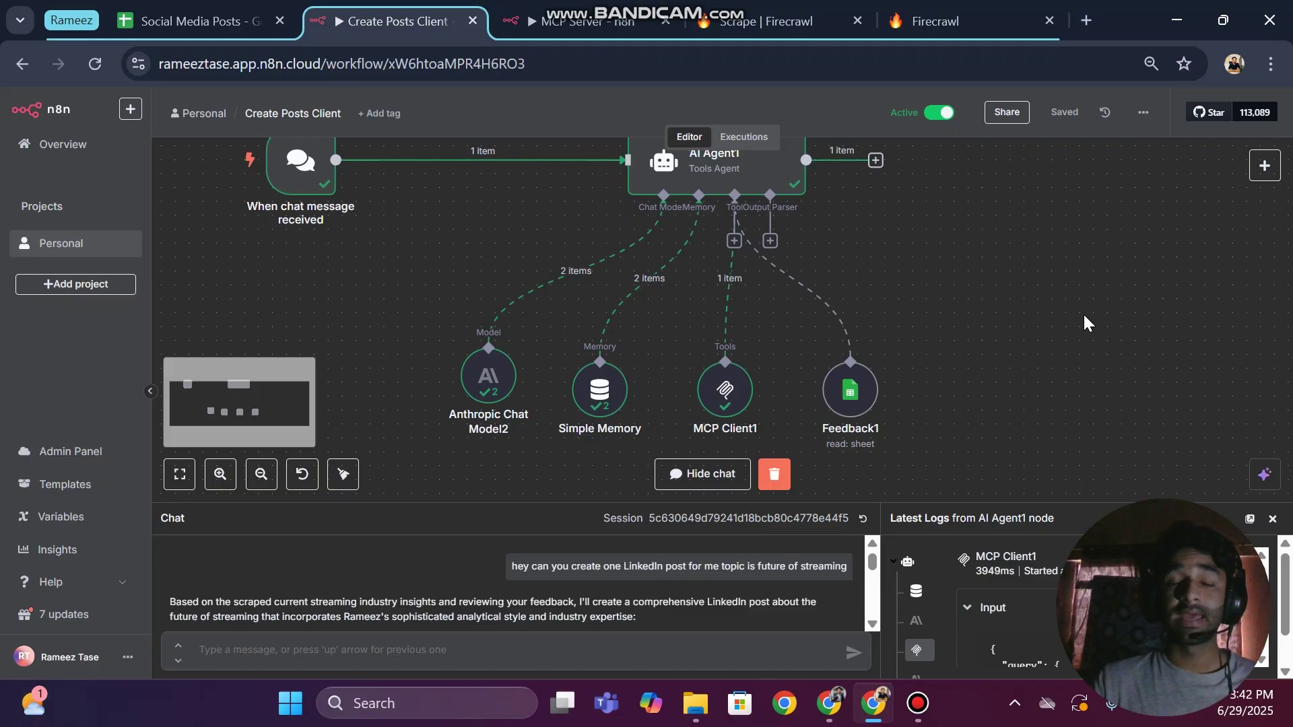